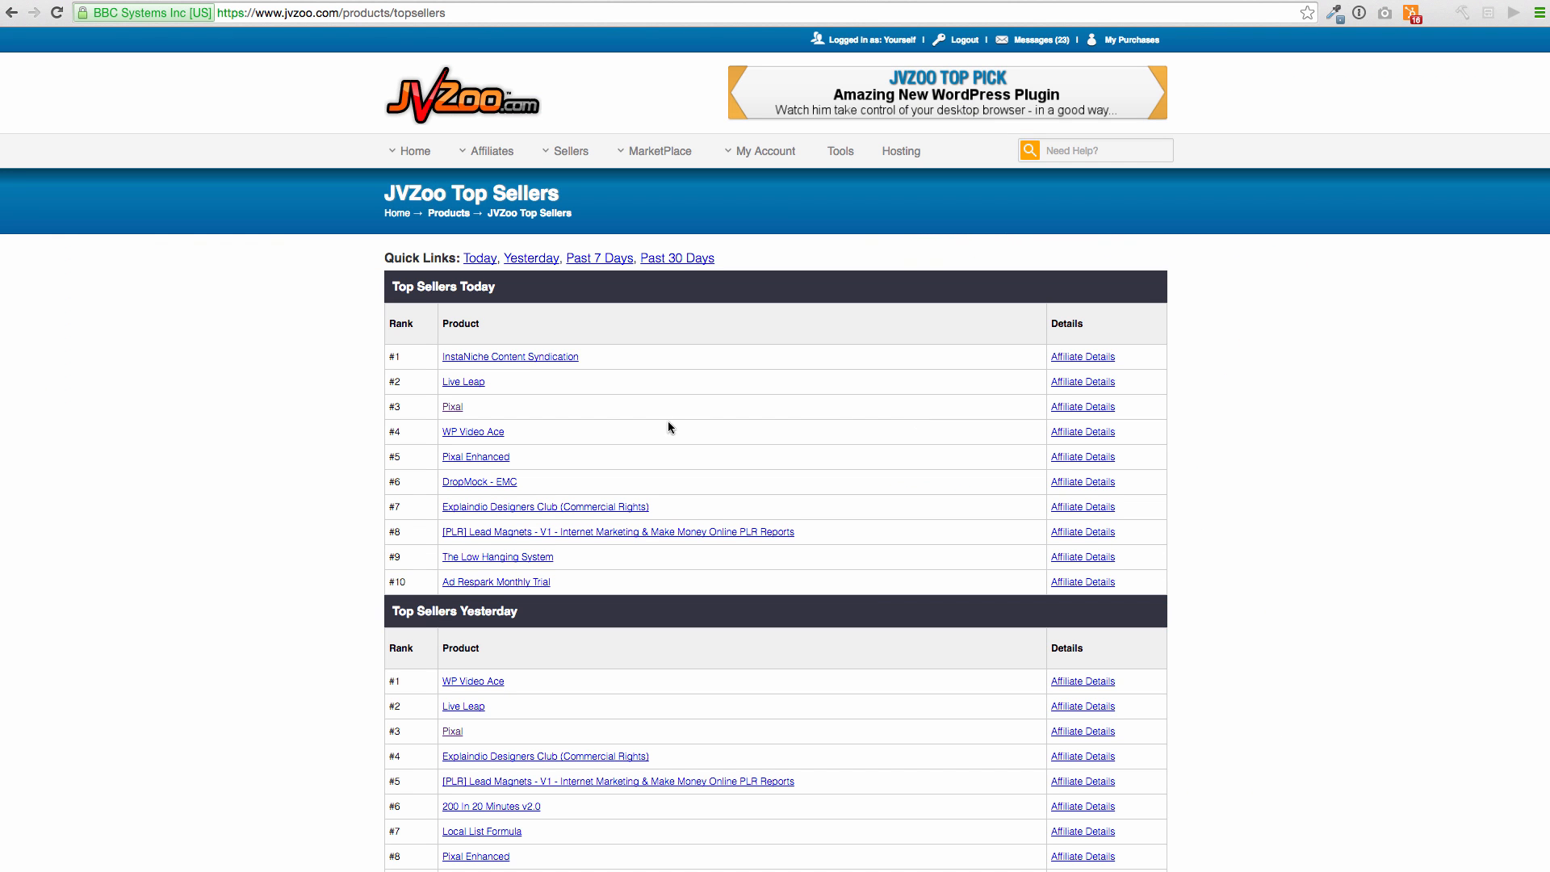
Open the Pixal sales page from JVZoo, copy its URL, and pause its sales video
{"action": "left_click", "coordinate": [453, 407]}
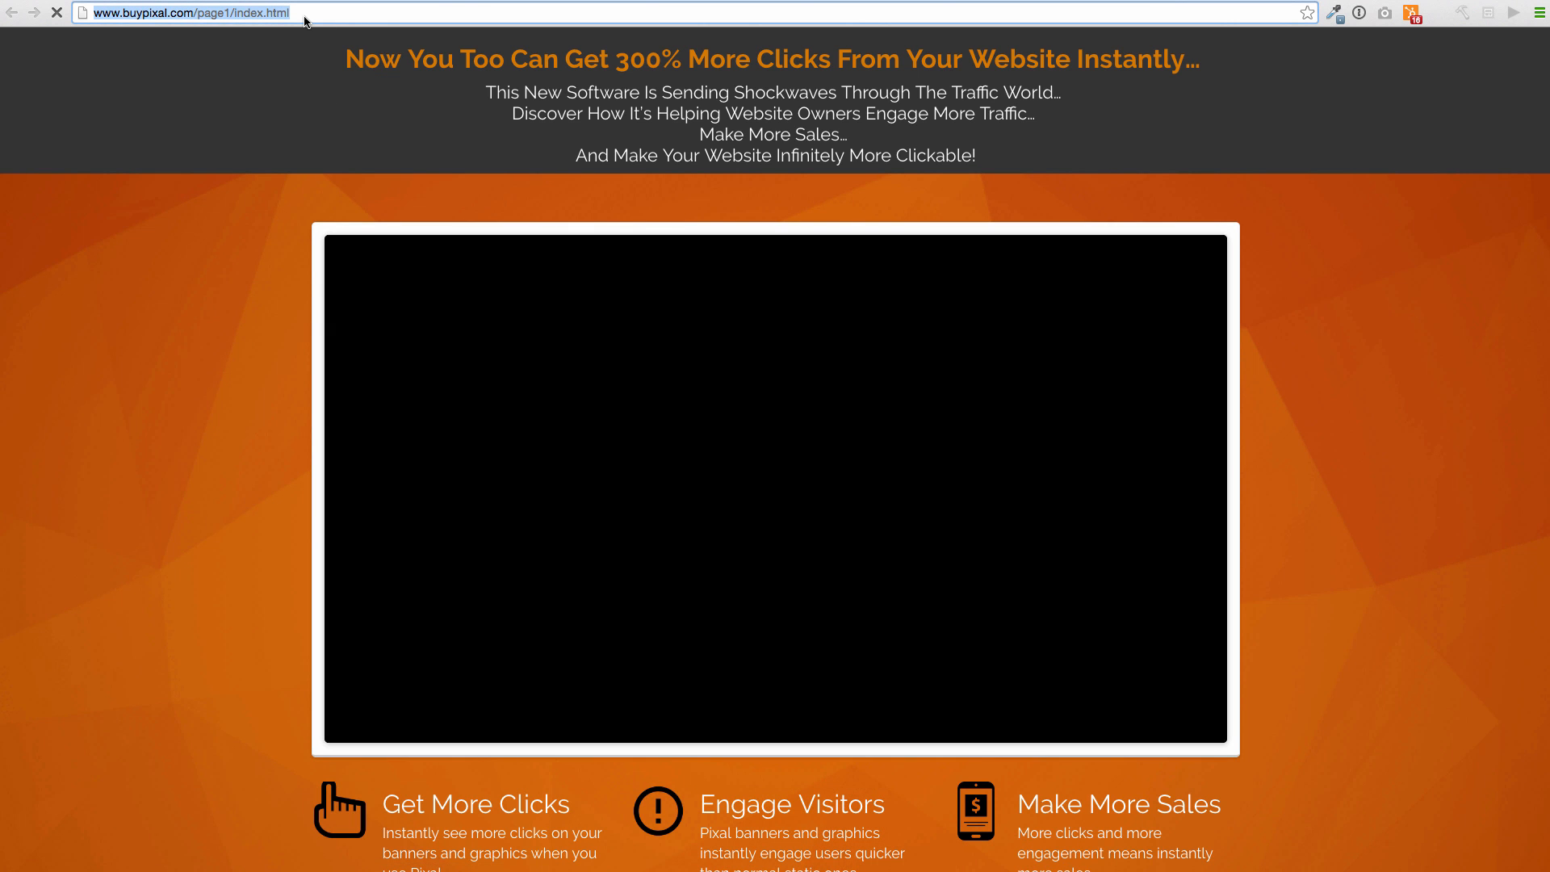
{"action": "left_click", "coordinate": [304, 16]}
{"action": "key", "text": "ctrl+c"}
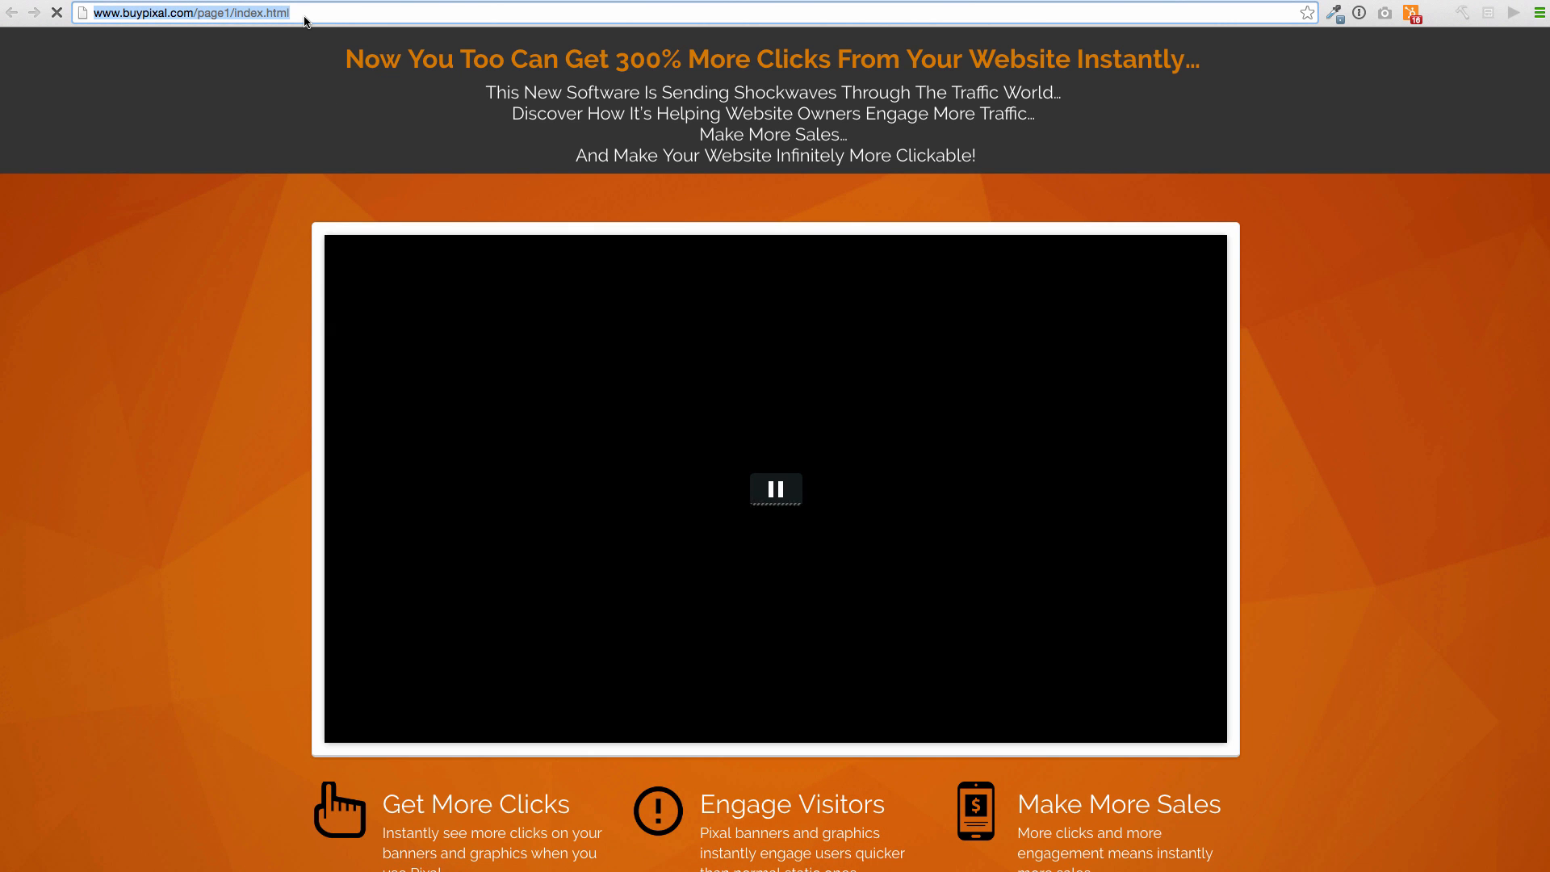
{"action": "left_click", "coordinate": [778, 501]}
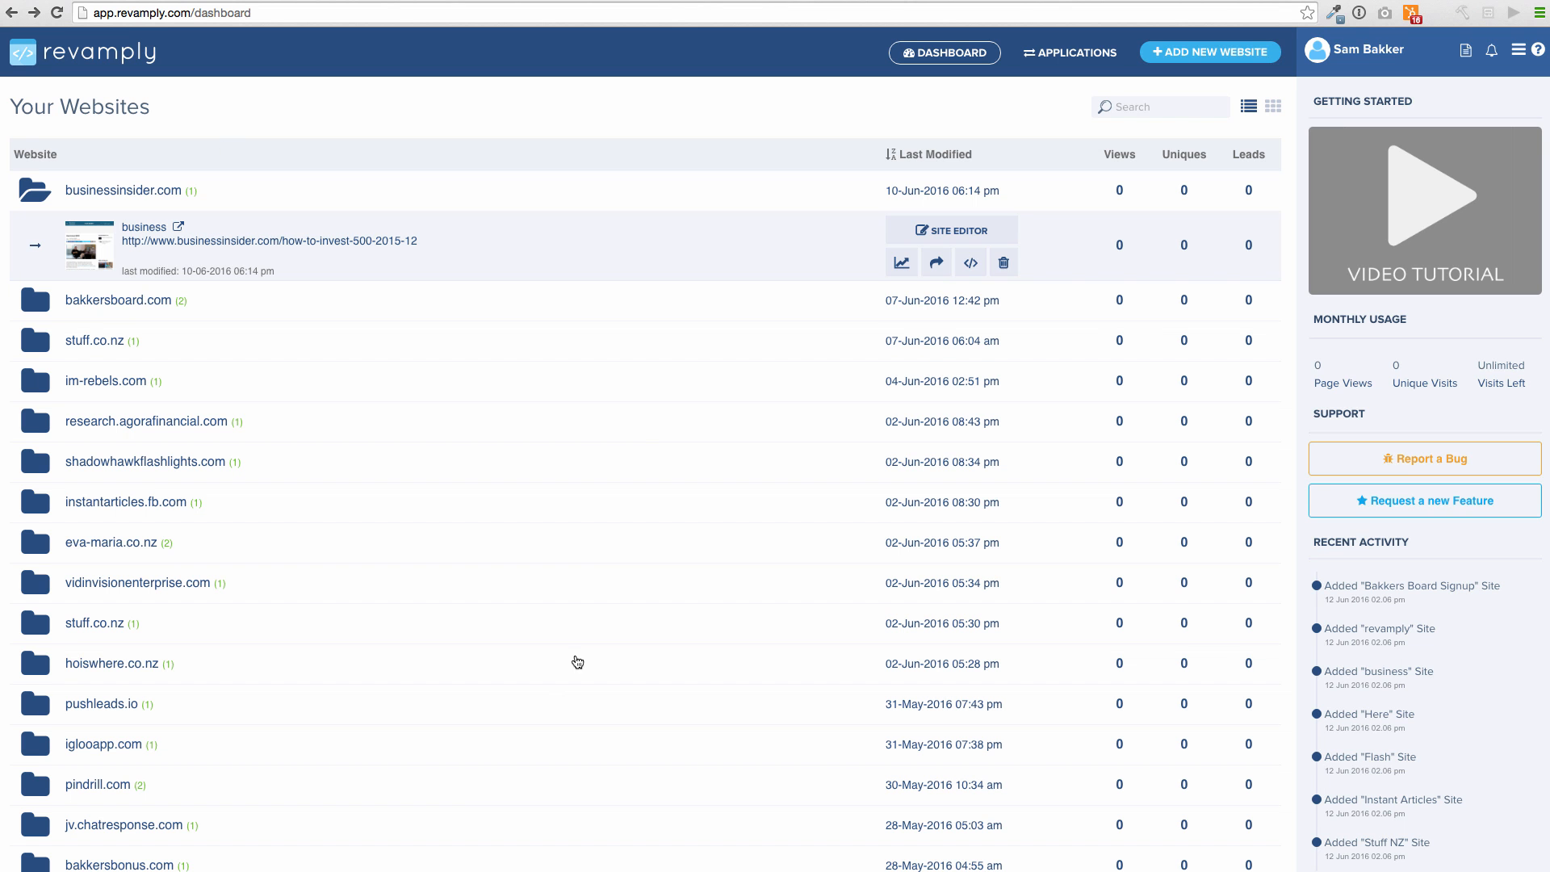
Add the pasted buypixal.com URL as a new website titled 'Pixal' and open it in the editor
{"action": "left_click", "coordinate": [1234, 60]}
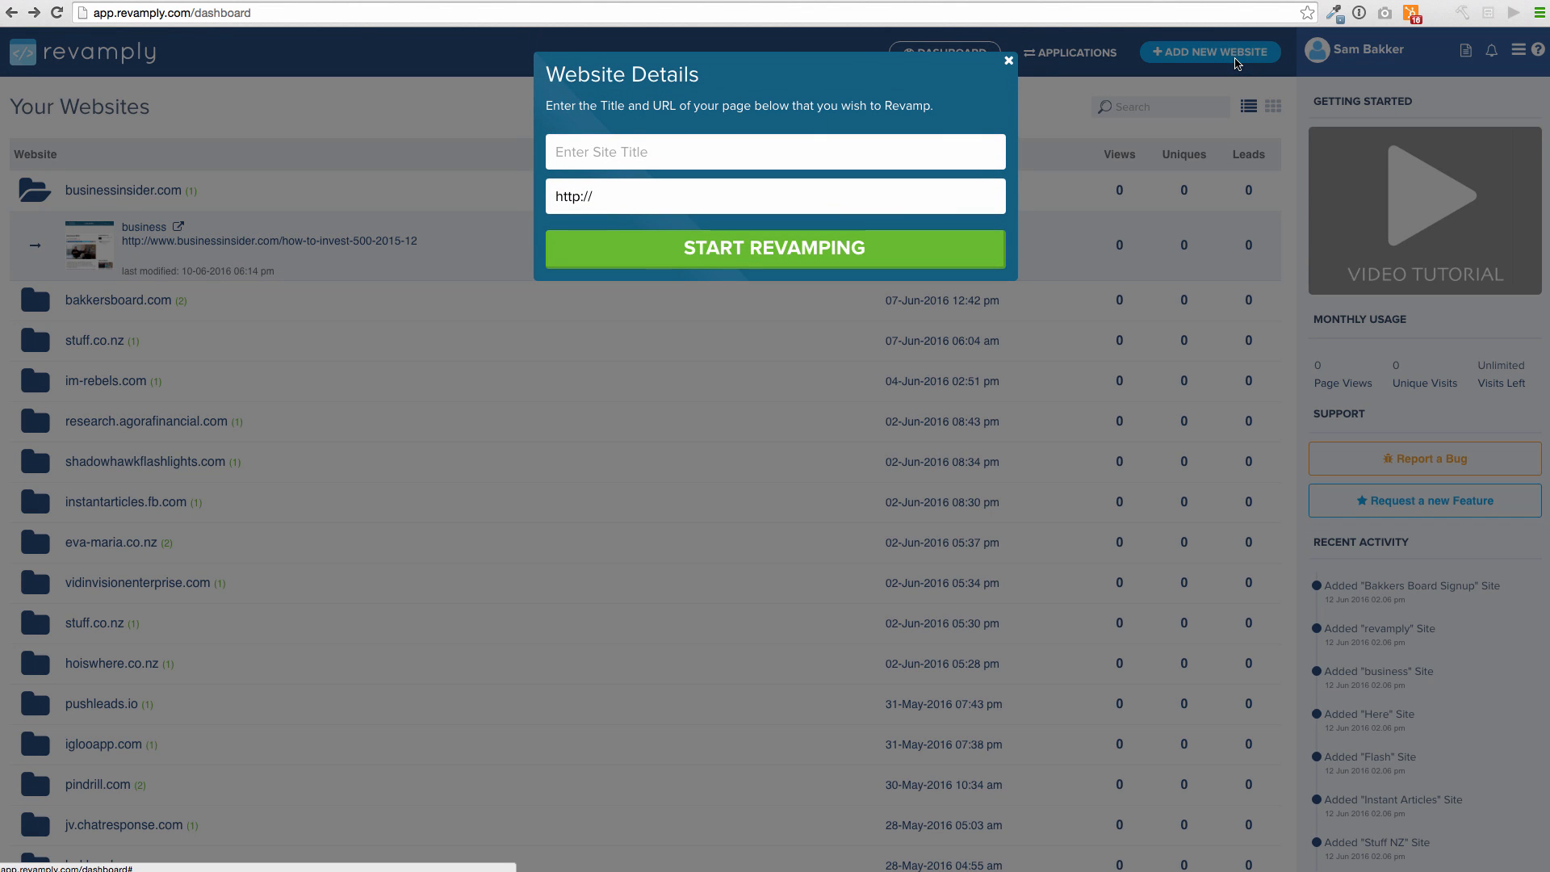
{"action": "left_click_drag", "start_coordinate": [634, 204], "coordinate": [554, 196]}
{"action": "key", "text": "ctrl+v"}
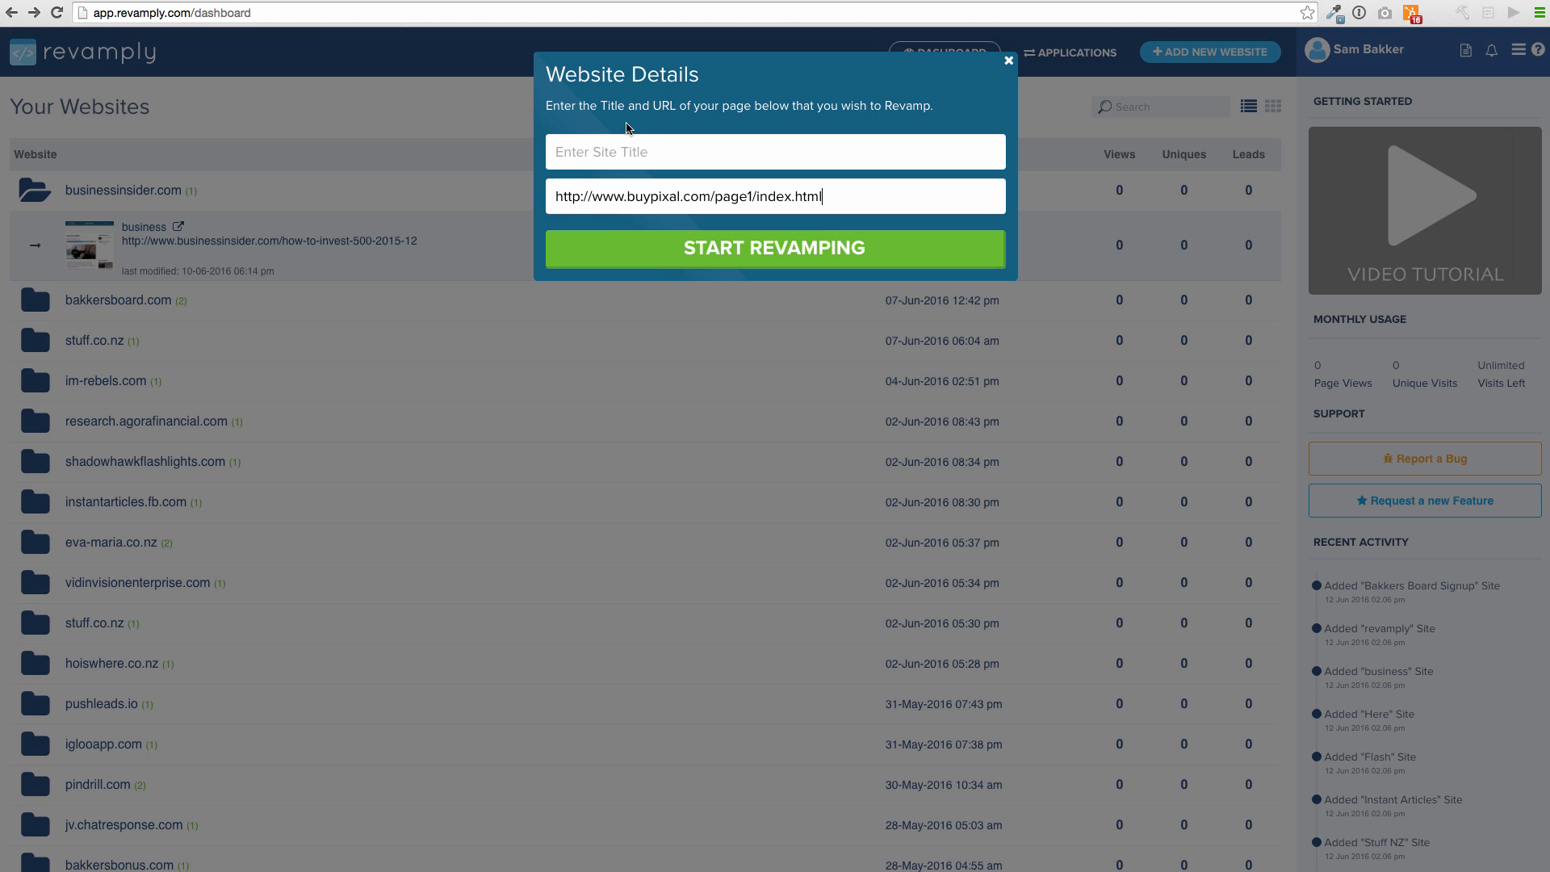
{"action": "left_click", "coordinate": [631, 151]}
{"action": "type", "text": "Pixal"}
{"action": "left_click", "coordinate": [671, 248]}
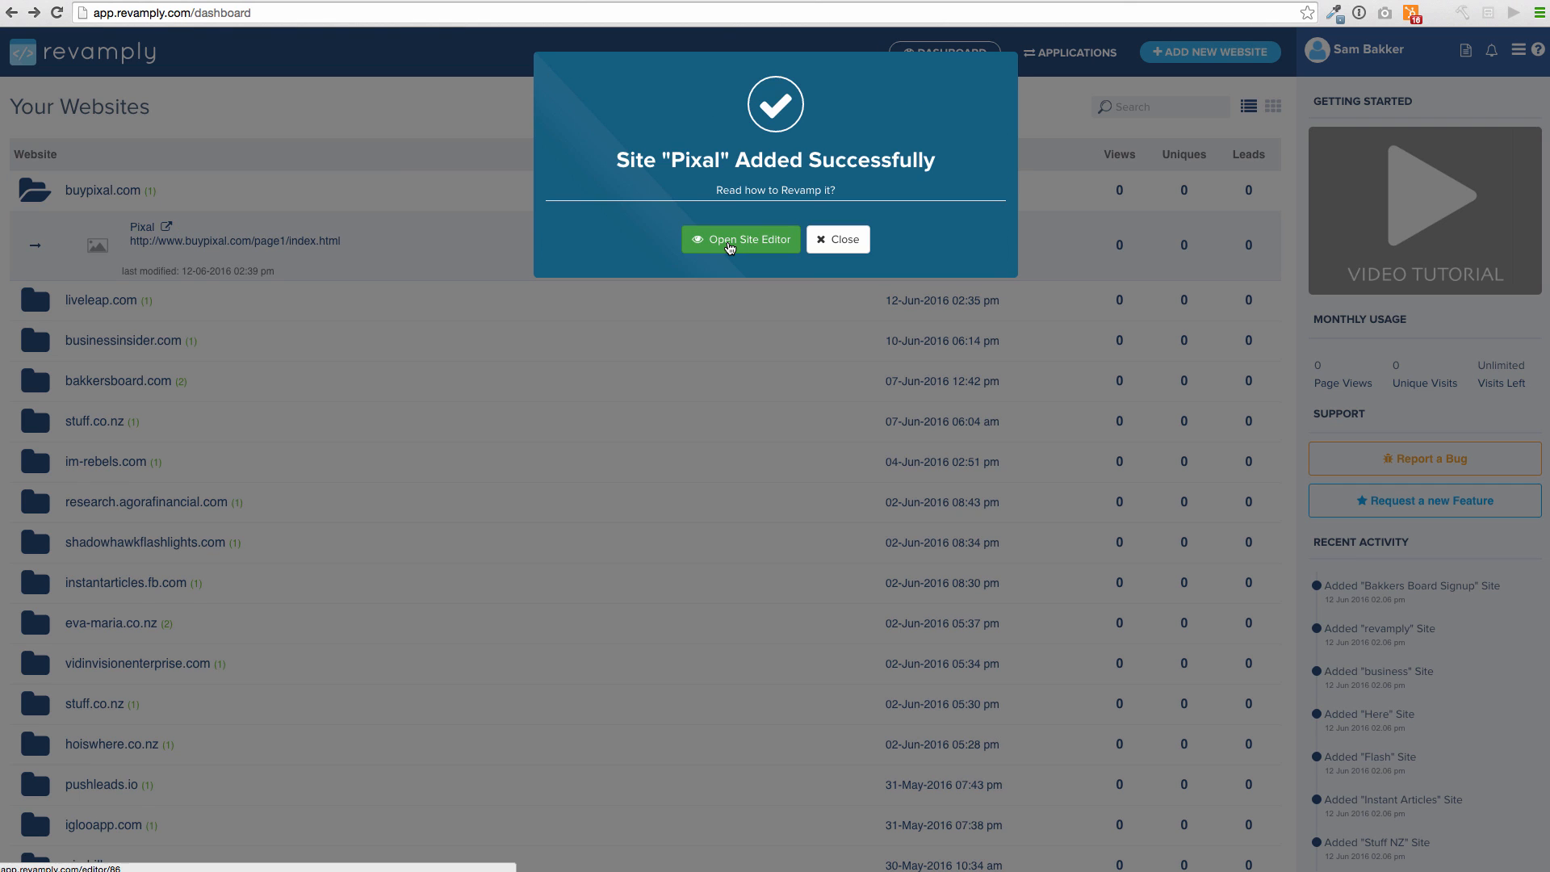
{"action": "left_click", "coordinate": [731, 247]}
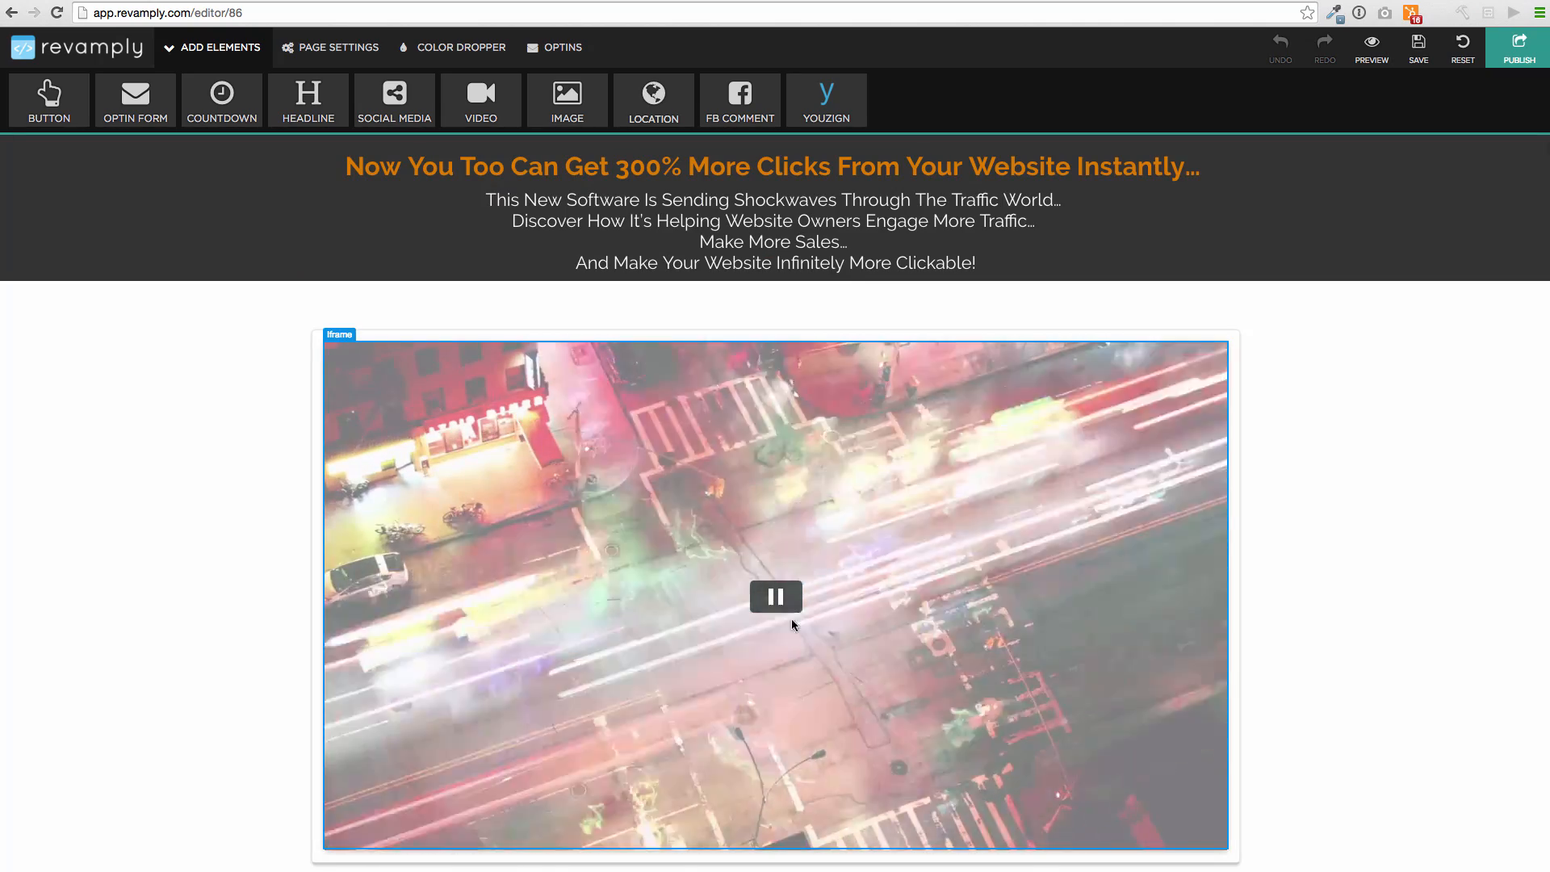
Change the sales video embed's Iframe URL from autoplay=1 to autoplay=0
{"action": "left_click", "coordinate": [786, 584]}
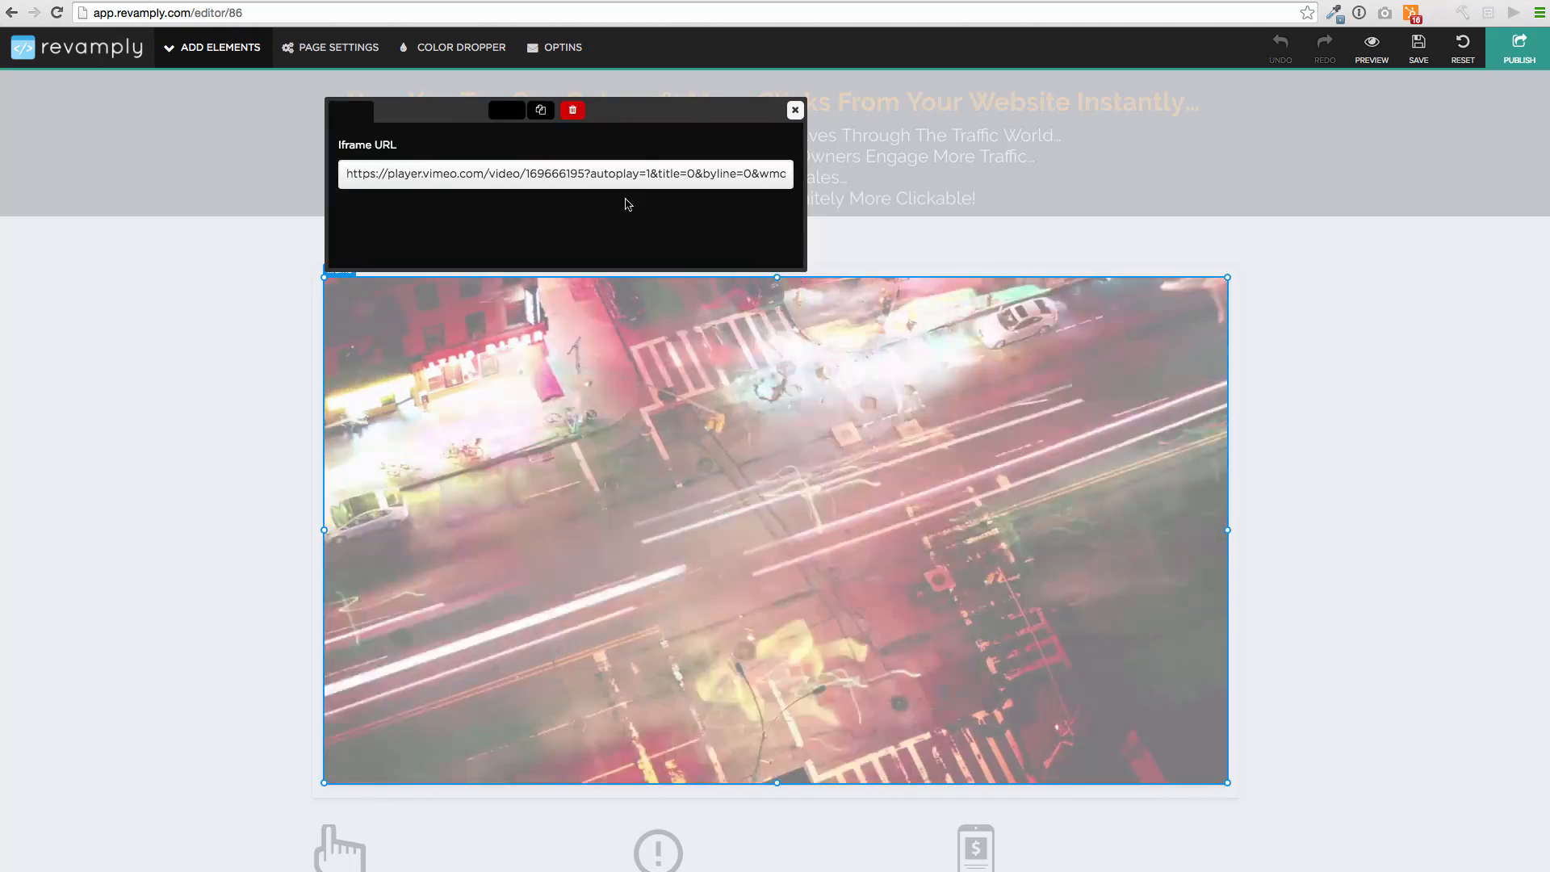
{"action": "left_click", "coordinate": [654, 173]}
{"action": "key", "text": "BackSpace"}
{"action": "type", "text": "0"}
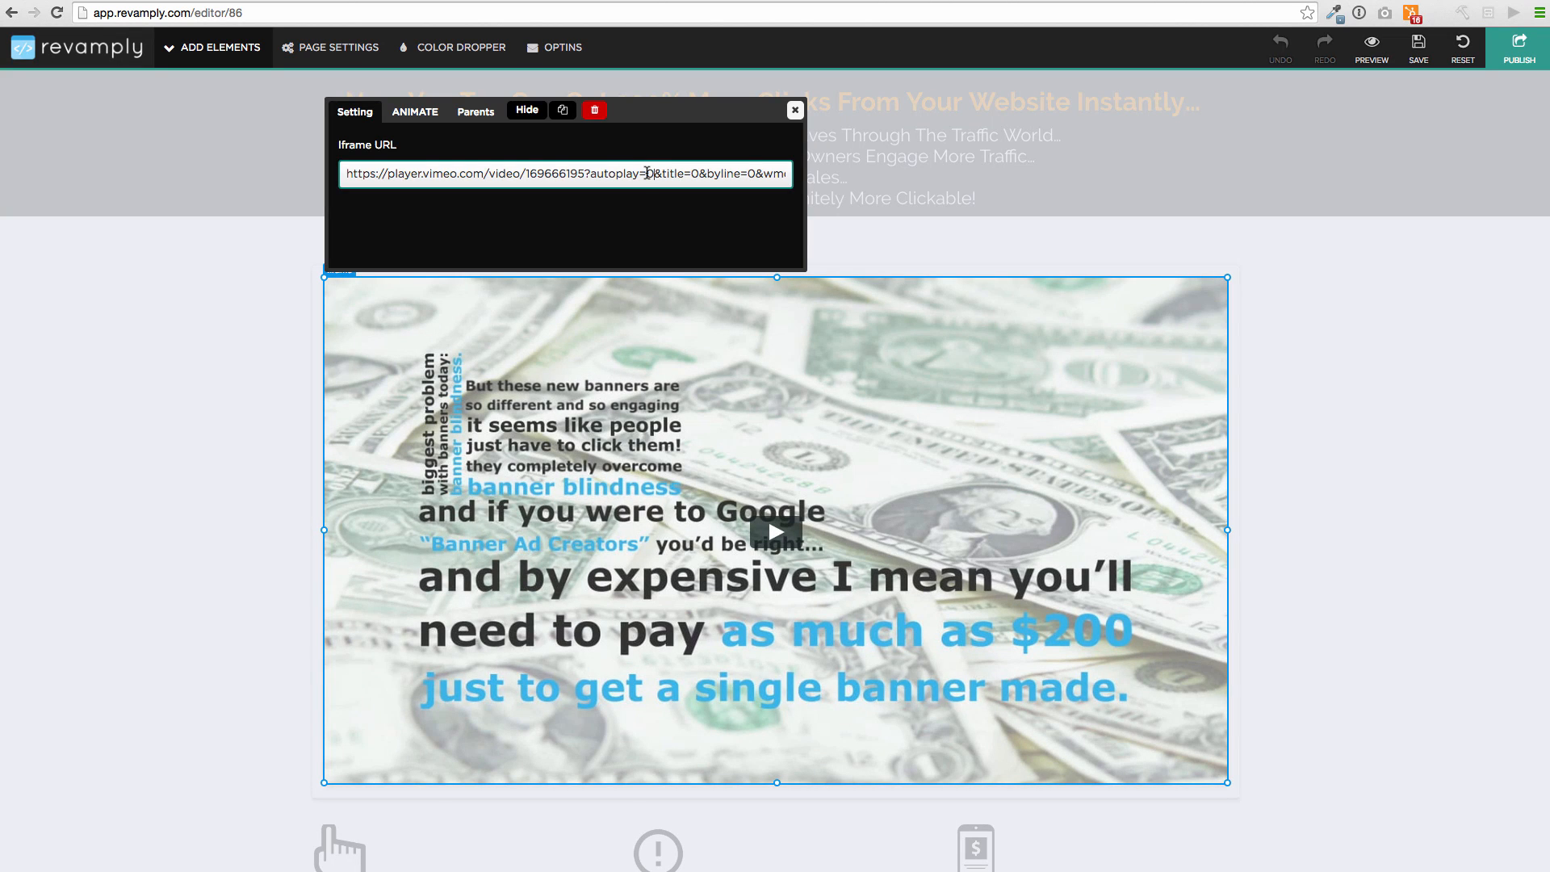
{"action": "left_click", "coordinate": [795, 110]}
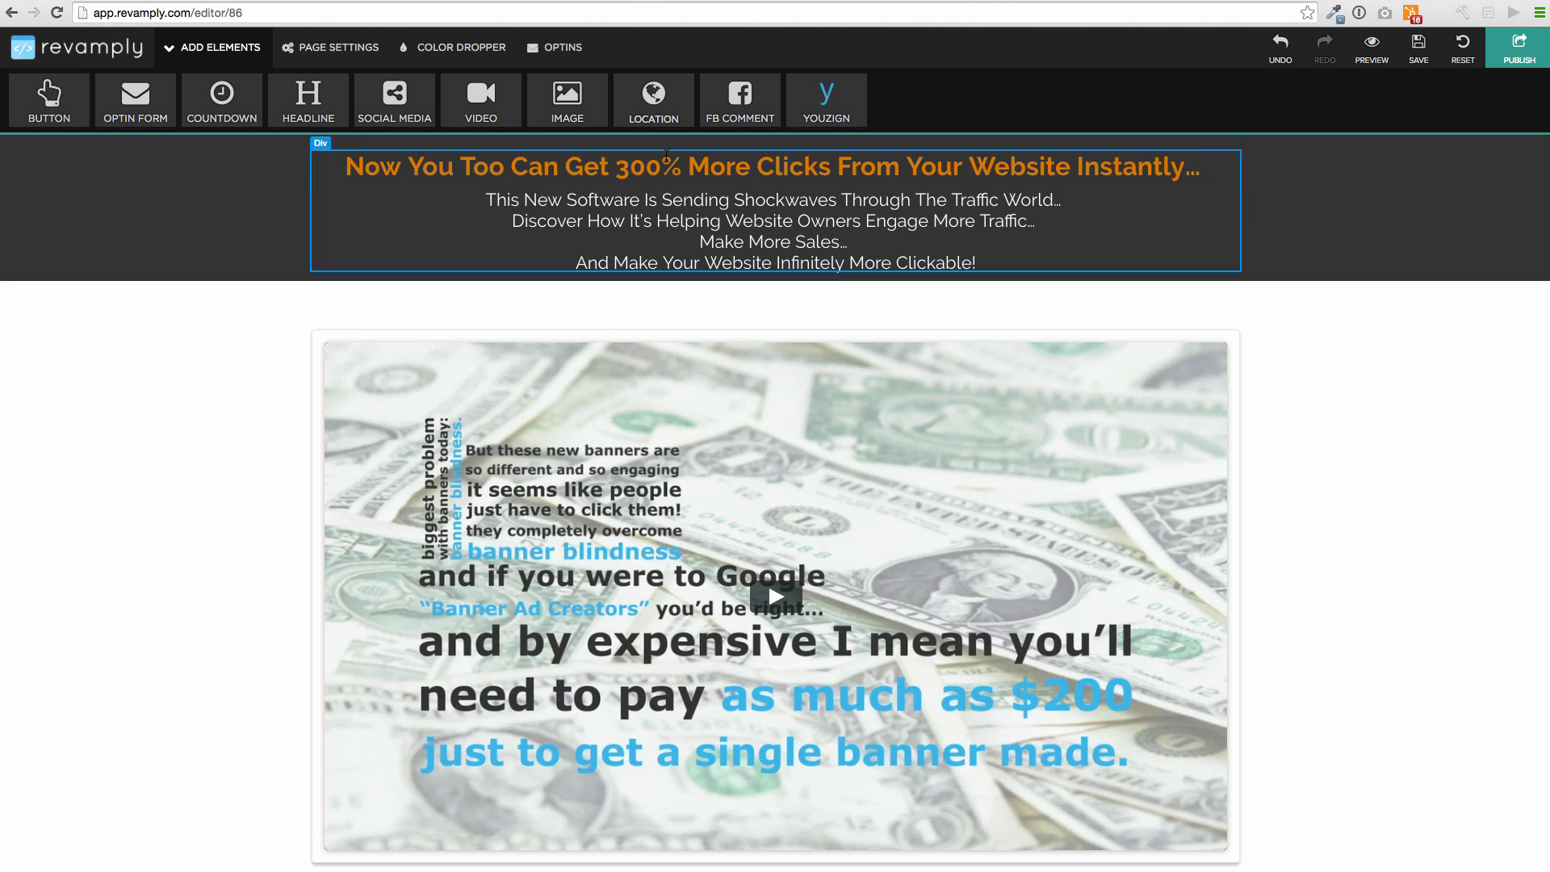
Select the subtitle text under the headline for editing
{"action": "left_click", "coordinate": [737, 220]}
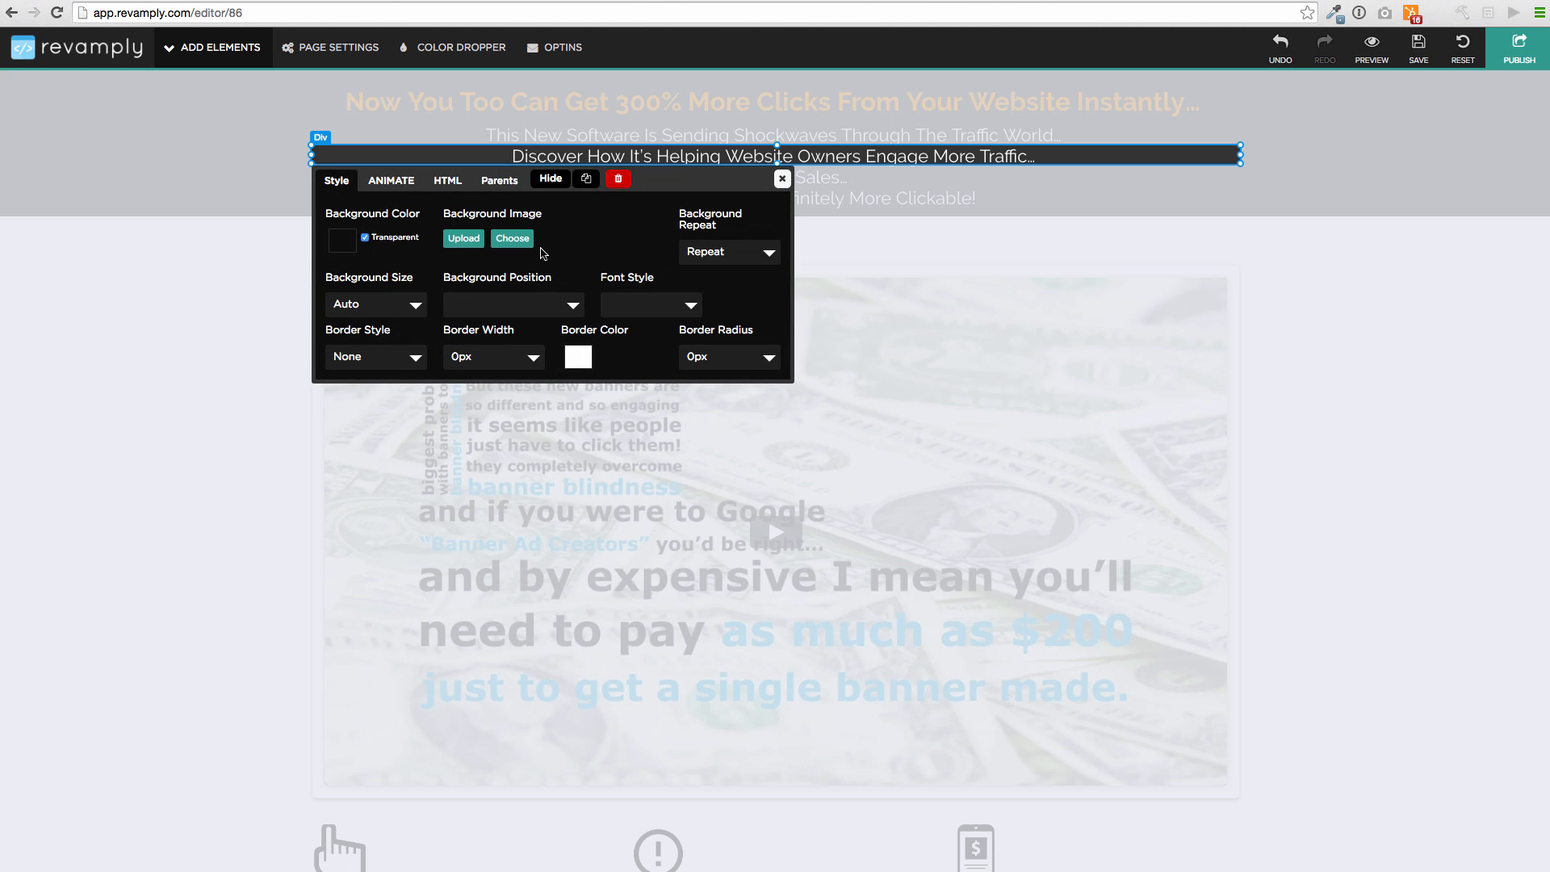
{"action": "left_click", "coordinate": [783, 178]}
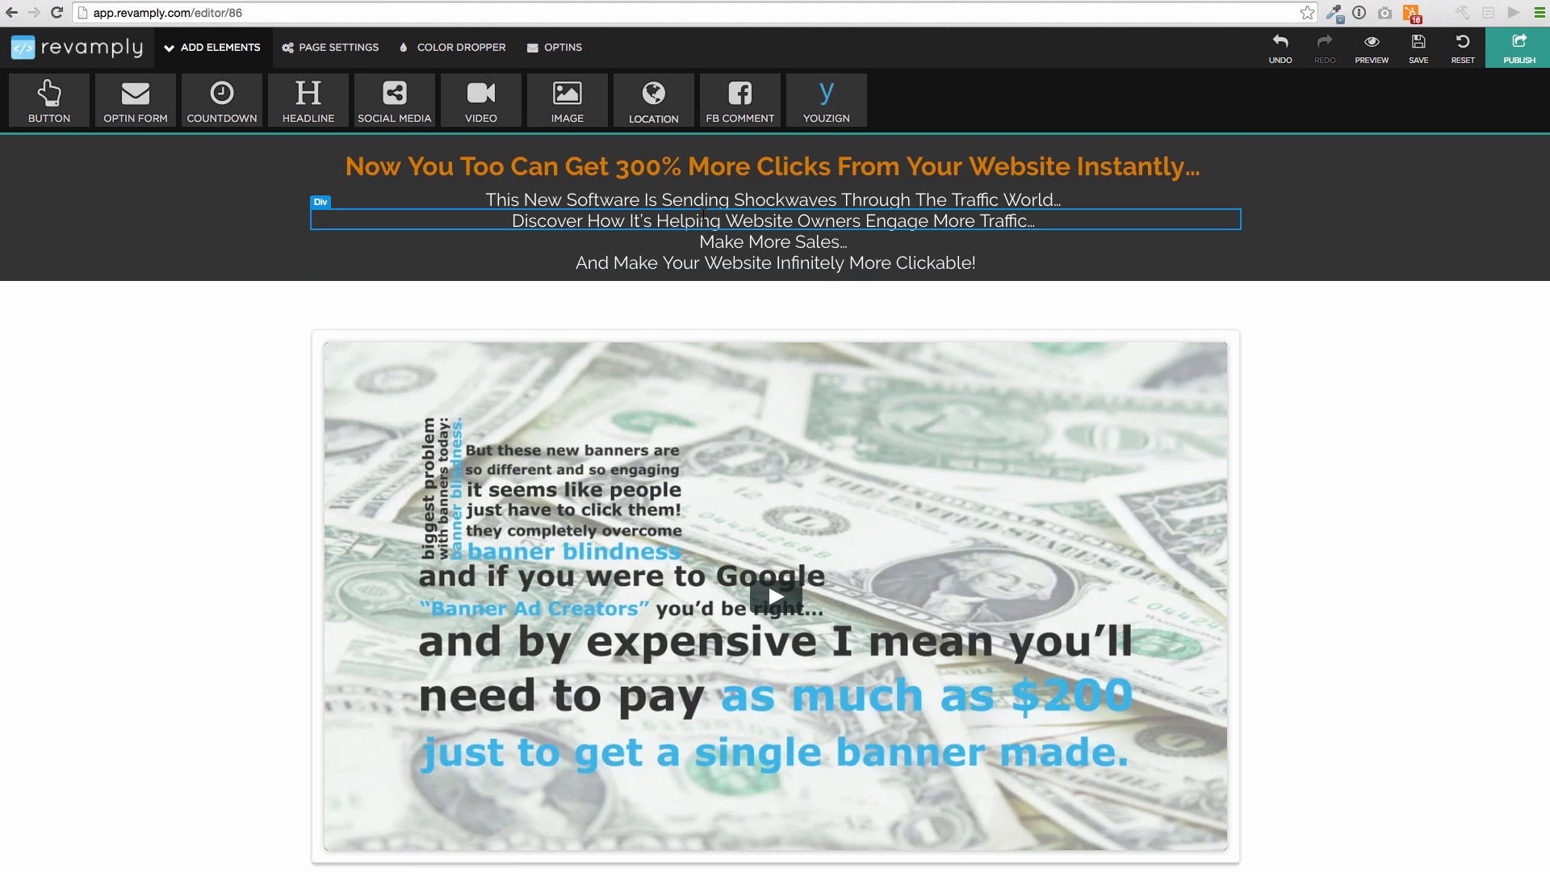
{"action": "left_click", "coordinate": [681, 220]}
{"action": "left_click_drag", "start_coordinate": [524, 221], "coordinate": [1032, 376]}
Nudge the exclamation icon below the video slightly to the right
{"action": "scroll", "coordinate": [983, 495], "scroll_direction": "down", "scroll_amount": 7}
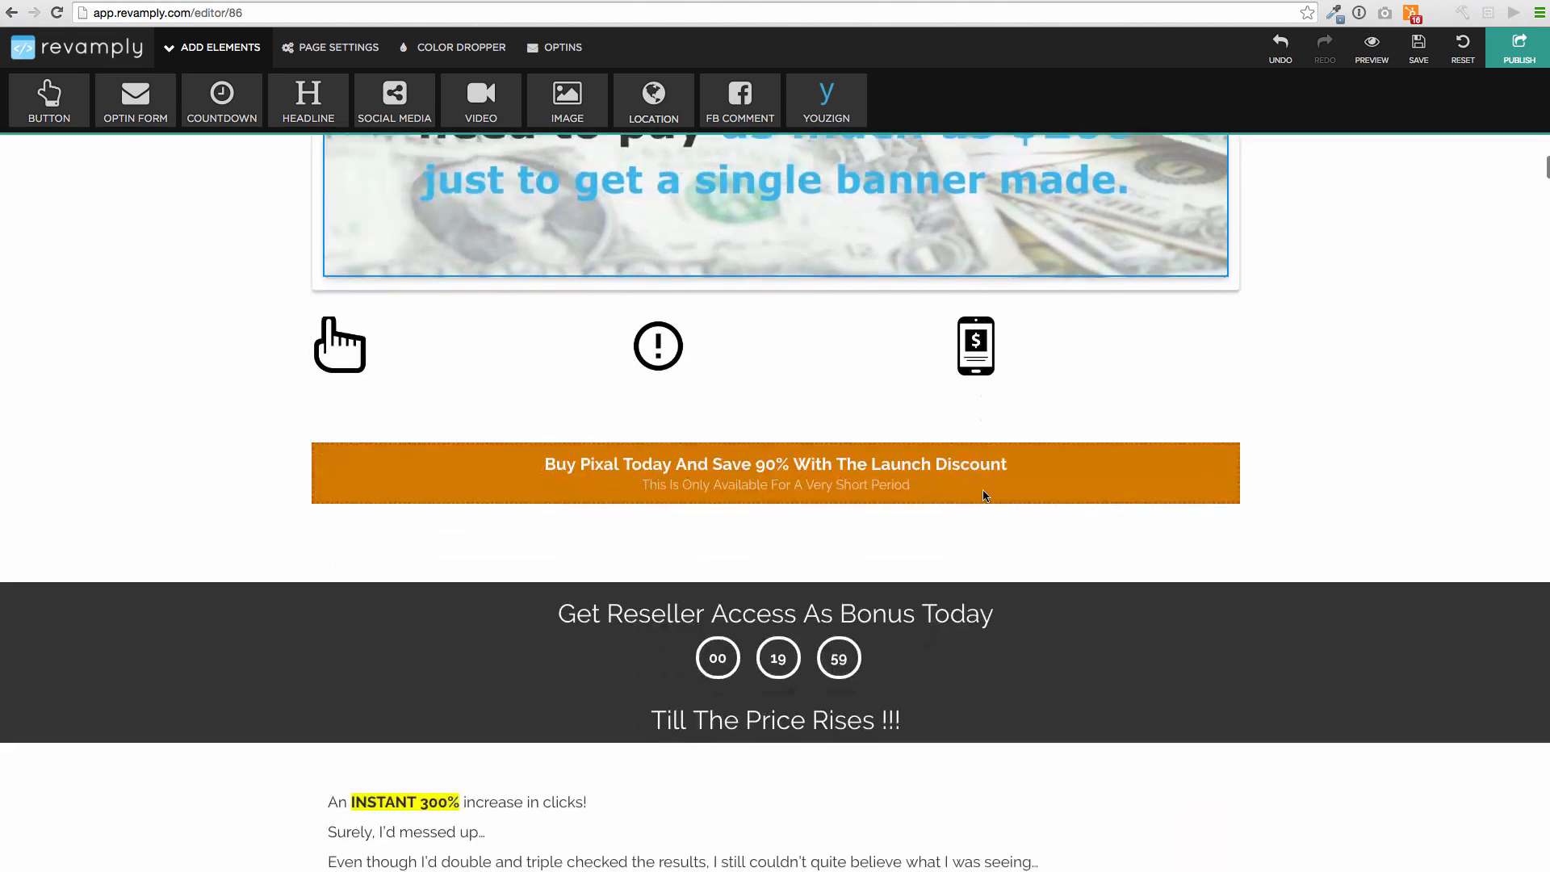
{"action": "left_click", "coordinate": [800, 466]}
{"action": "left_click", "coordinate": [904, 559]}
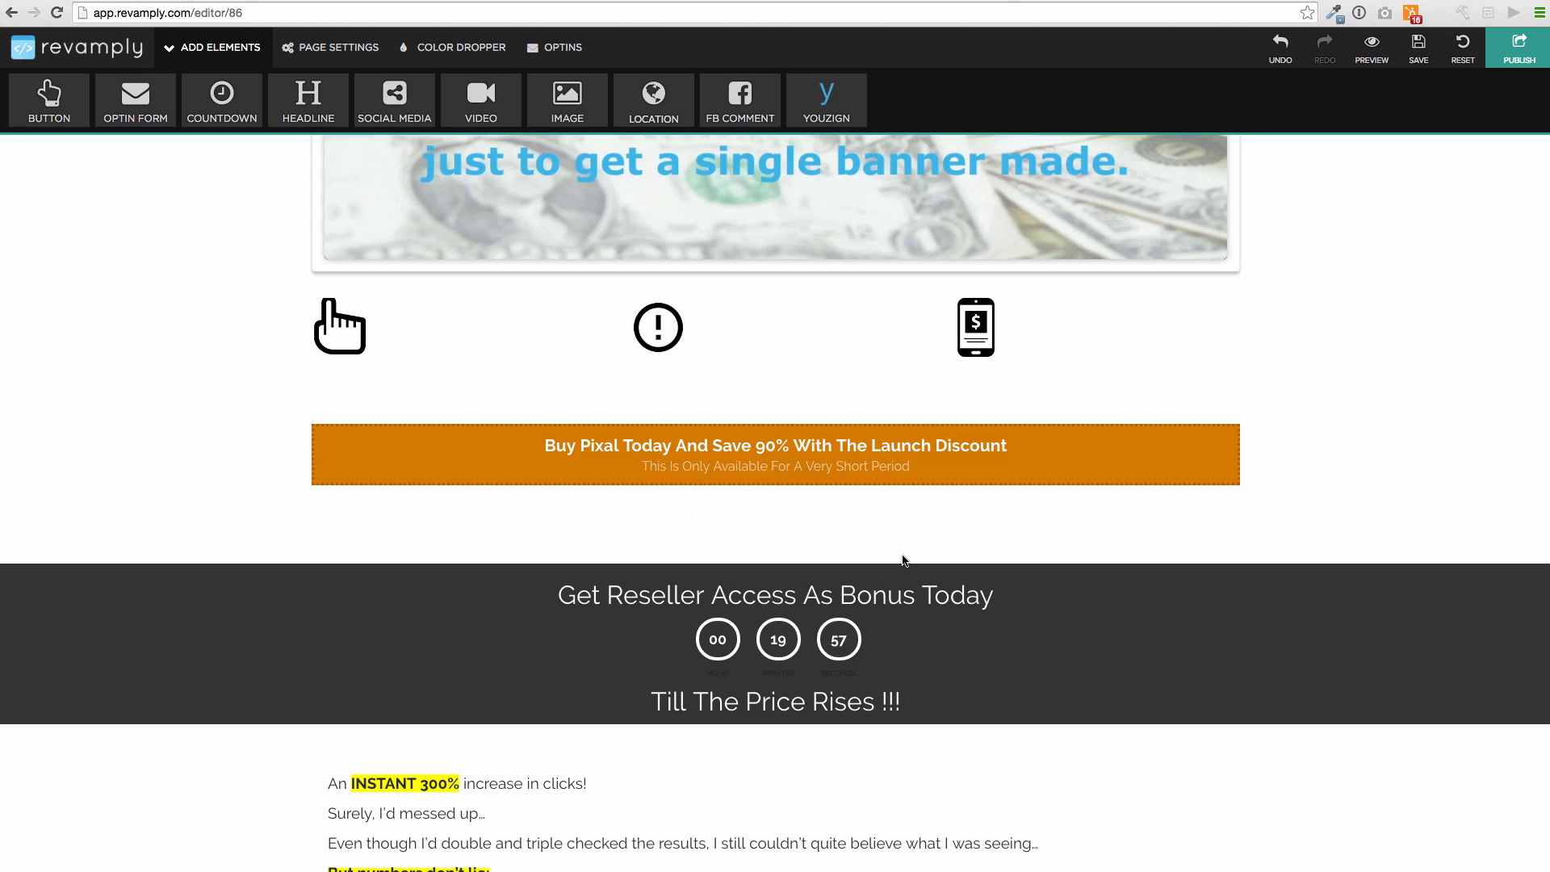
{"action": "scroll", "coordinate": [836, 515], "scroll_direction": "down", "scroll_amount": 3}
{"action": "scroll", "coordinate": [737, 405], "scroll_direction": "up", "scroll_amount": 3}
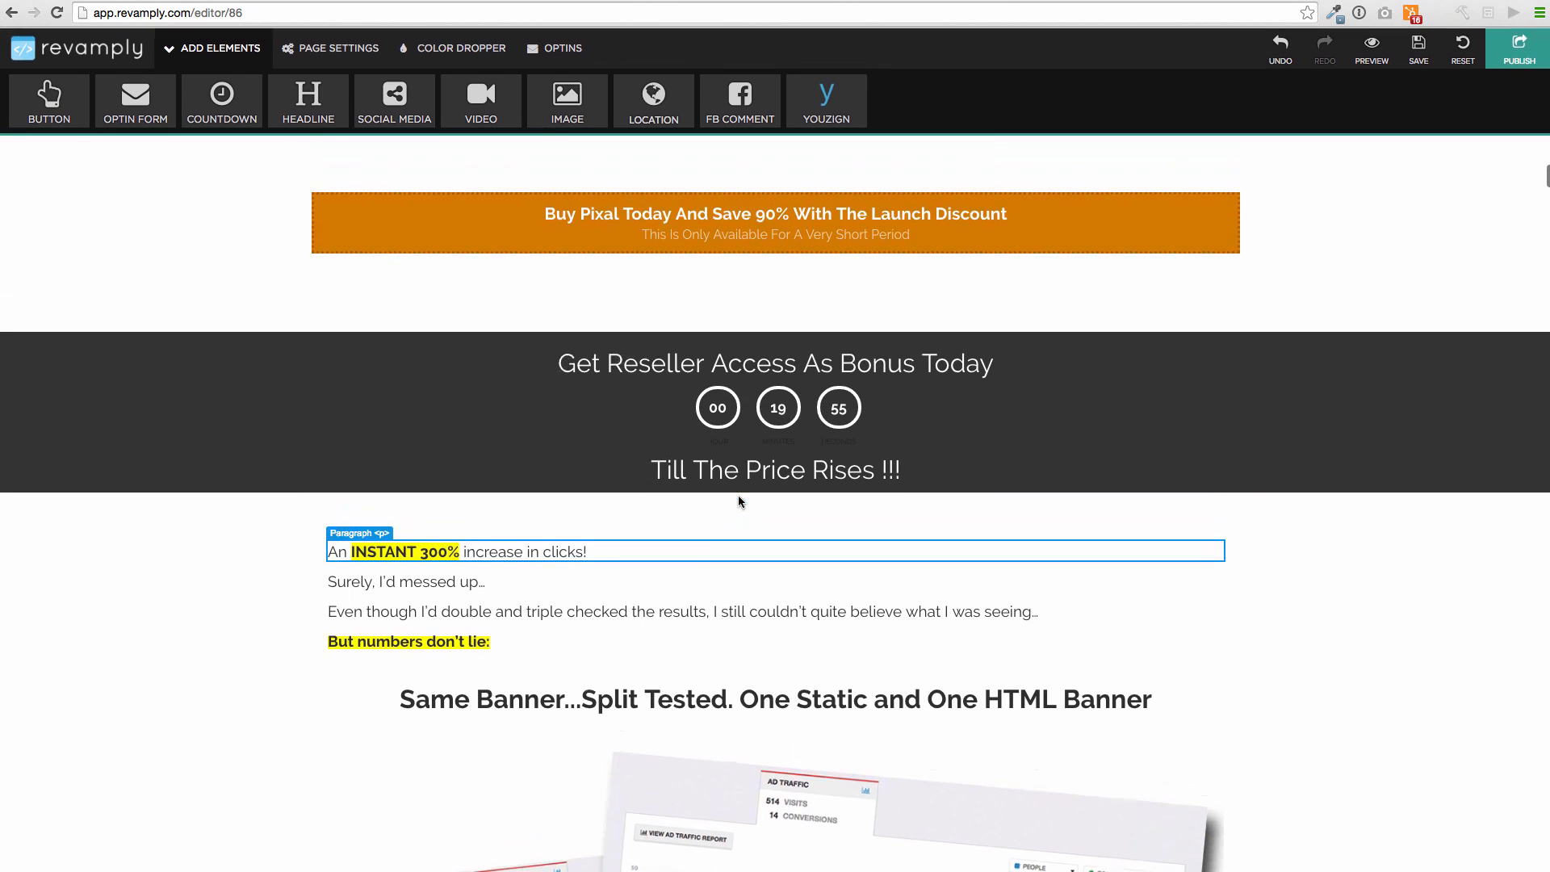
{"action": "scroll", "coordinate": [739, 501], "scroll_direction": "up", "scroll_amount": 1}
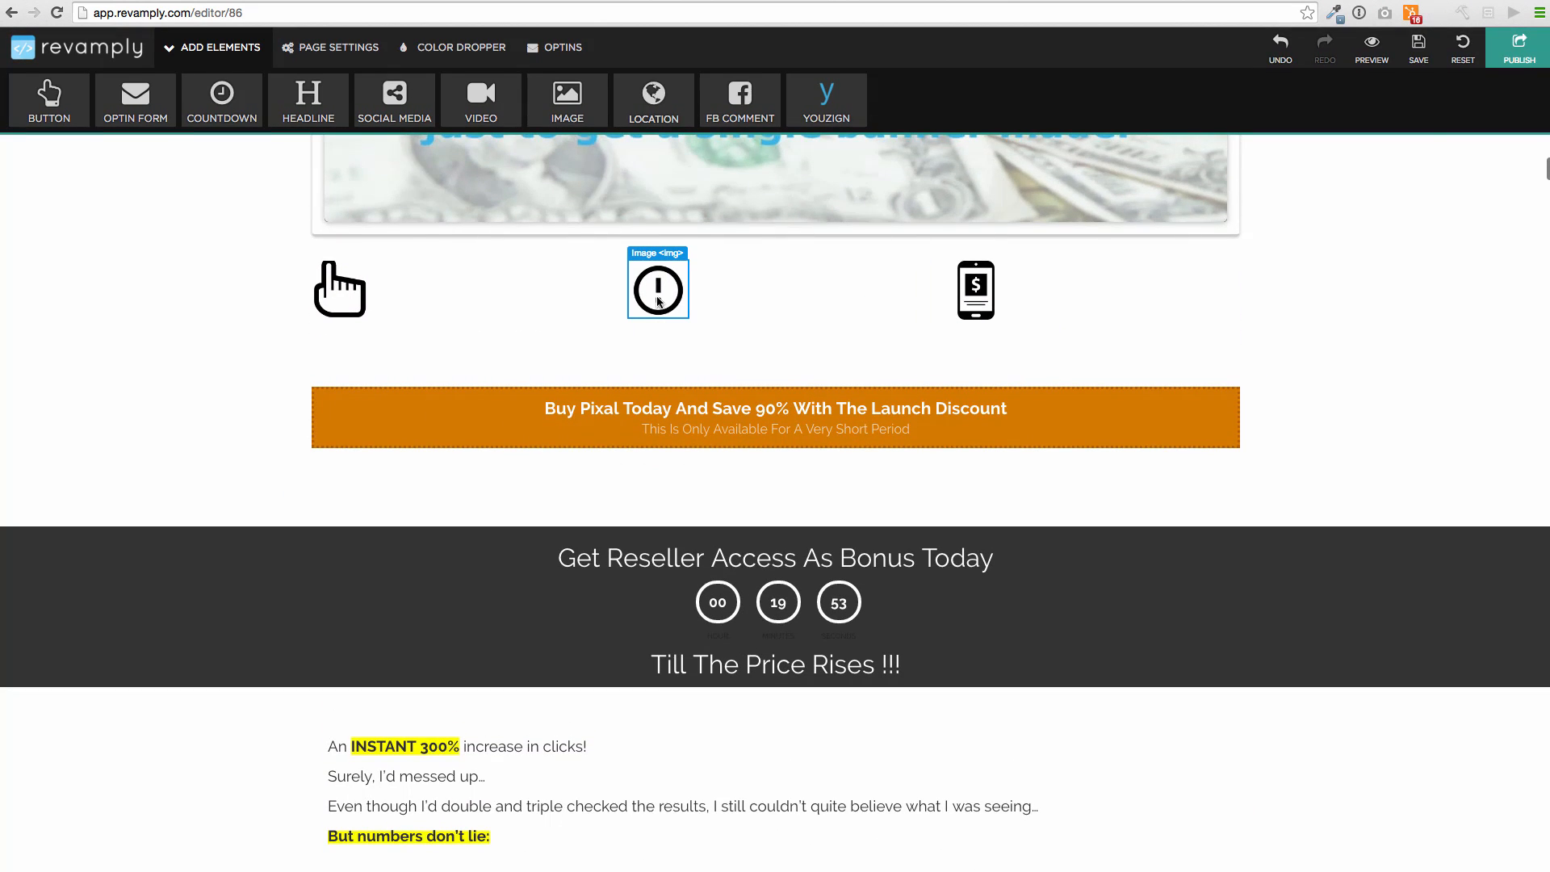
{"action": "left_click", "coordinate": [658, 301]}
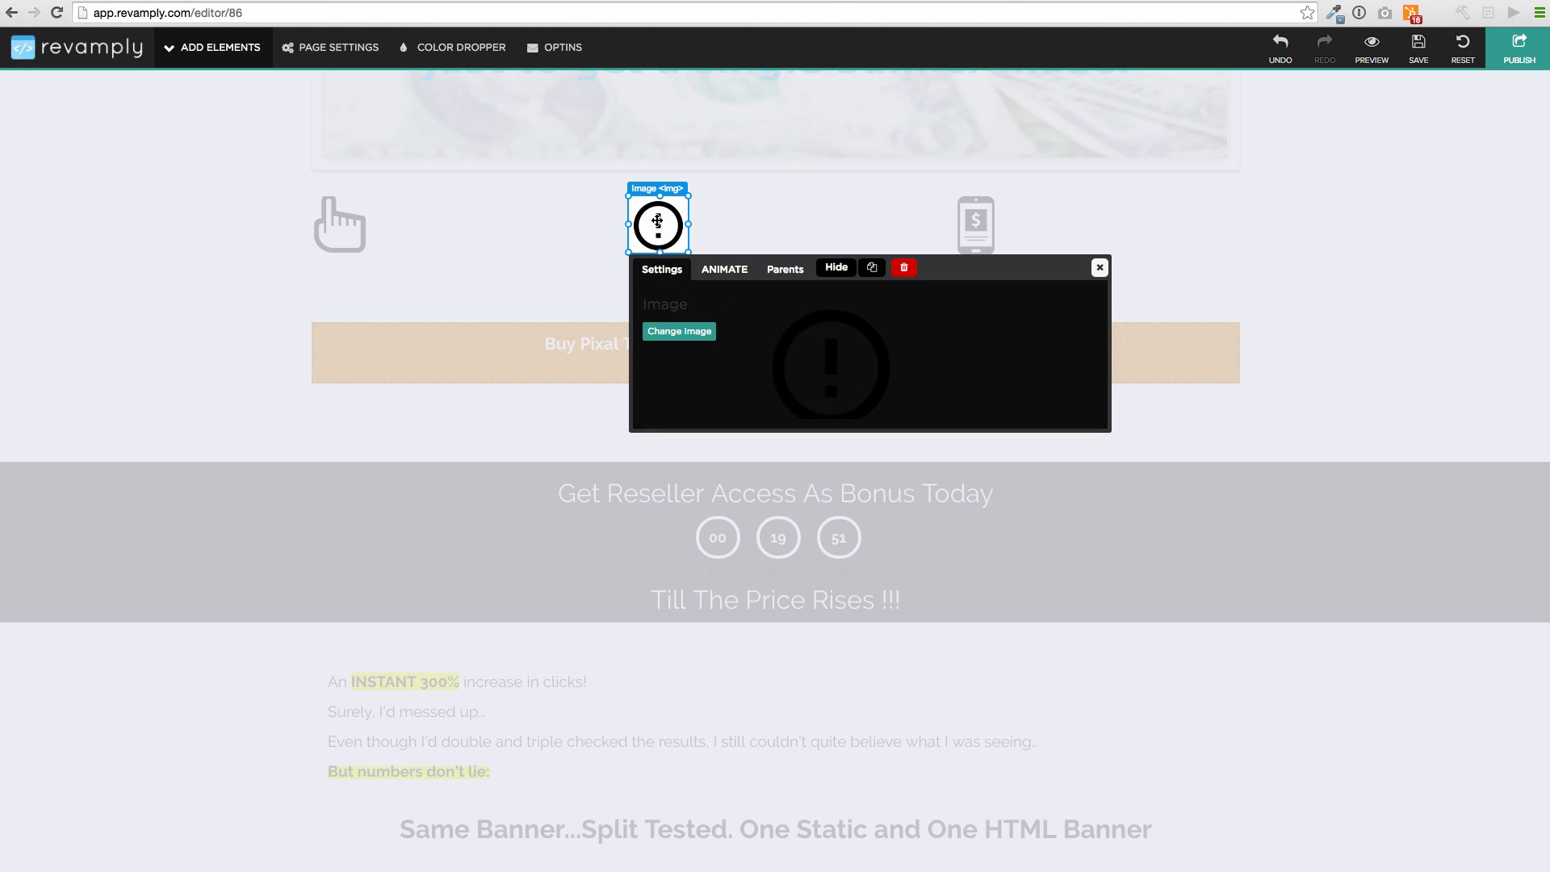
{"action": "mouse_move", "coordinate": [658, 226]}
{"action": "left_mouse_down"}
{"action": "mouse_move", "coordinate": [792, 226]}
{"action": "mouse_move", "coordinate": [662, 223]}
{"action": "left_mouse_up"}
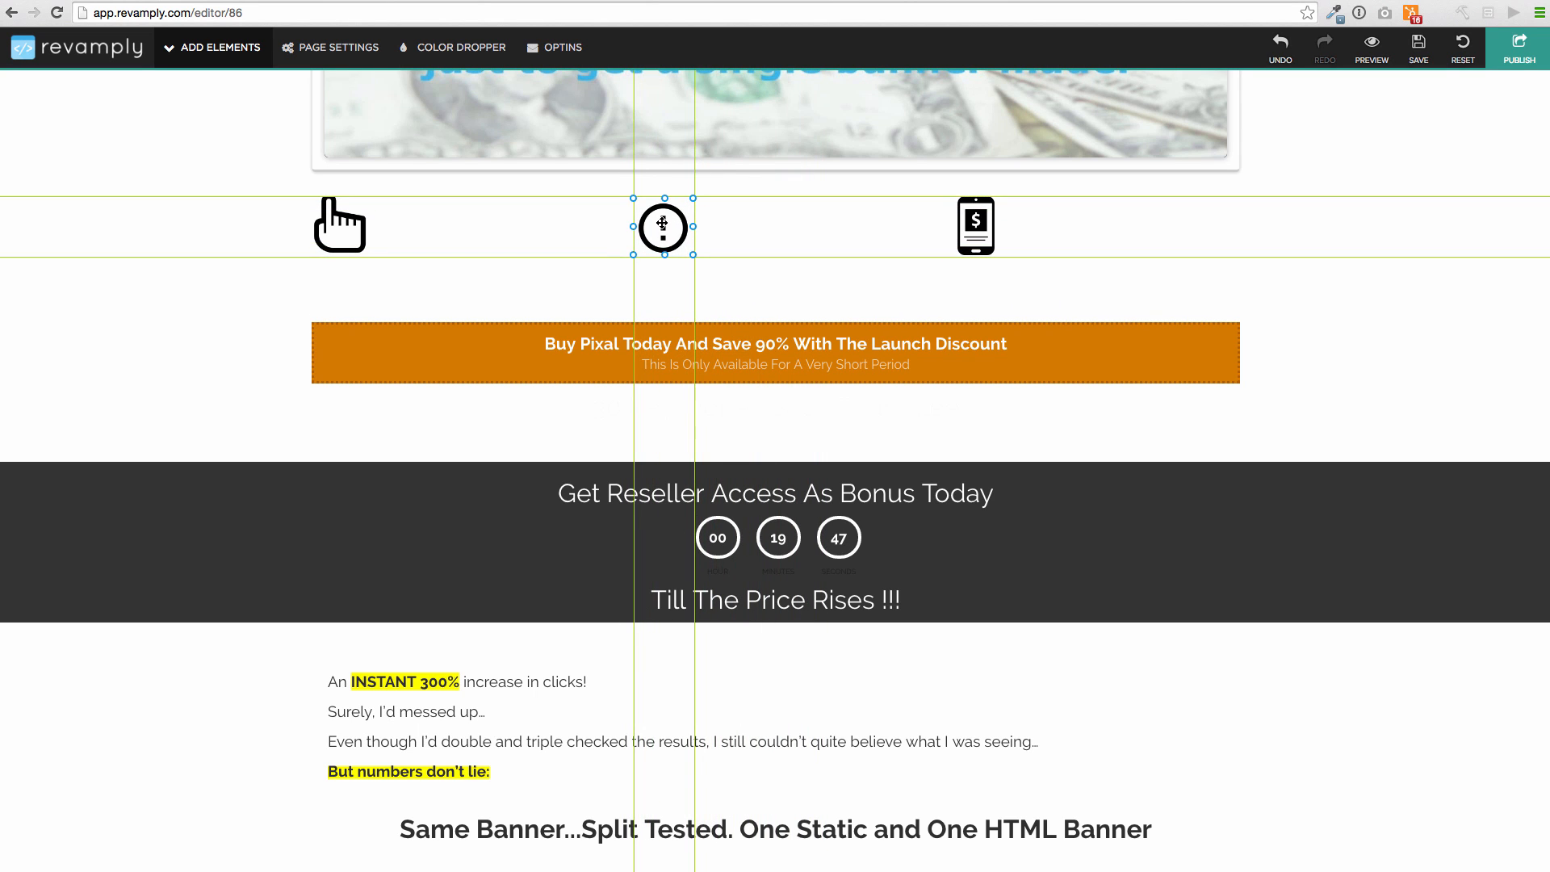
{"action": "left_click", "coordinate": [662, 222]}
{"action": "left_click", "coordinate": [830, 463]}
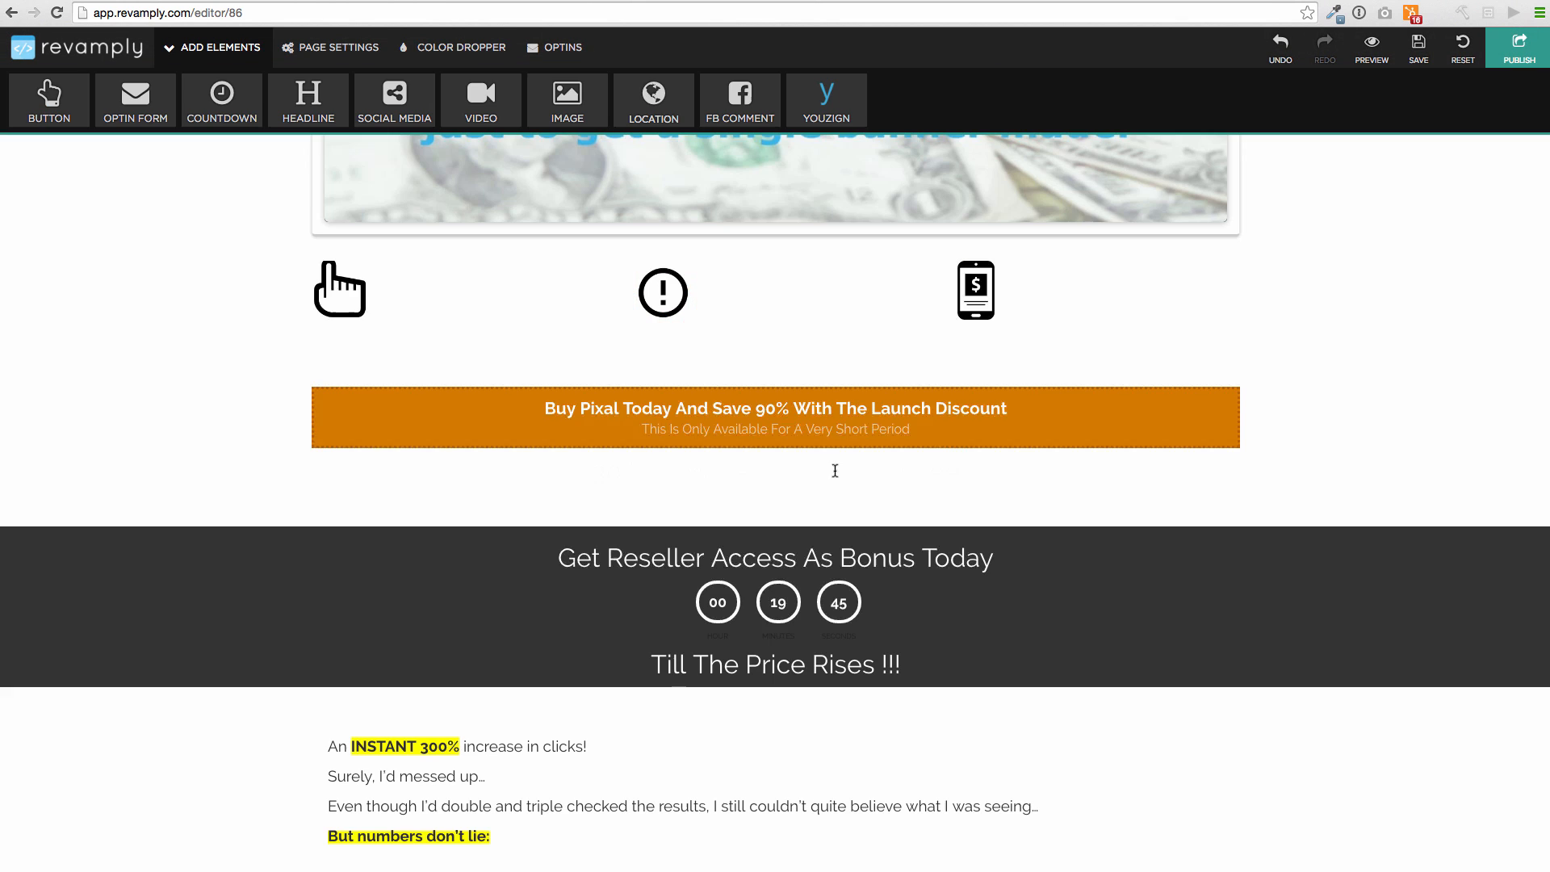
Scroll down to the bio section and open the author portrait's image settings
{"action": "scroll", "coordinate": [759, 618], "scroll_direction": "down", "scroll_amount": 6}
{"action": "scroll", "coordinate": [758, 617], "scroll_direction": "down", "scroll_amount": 2}
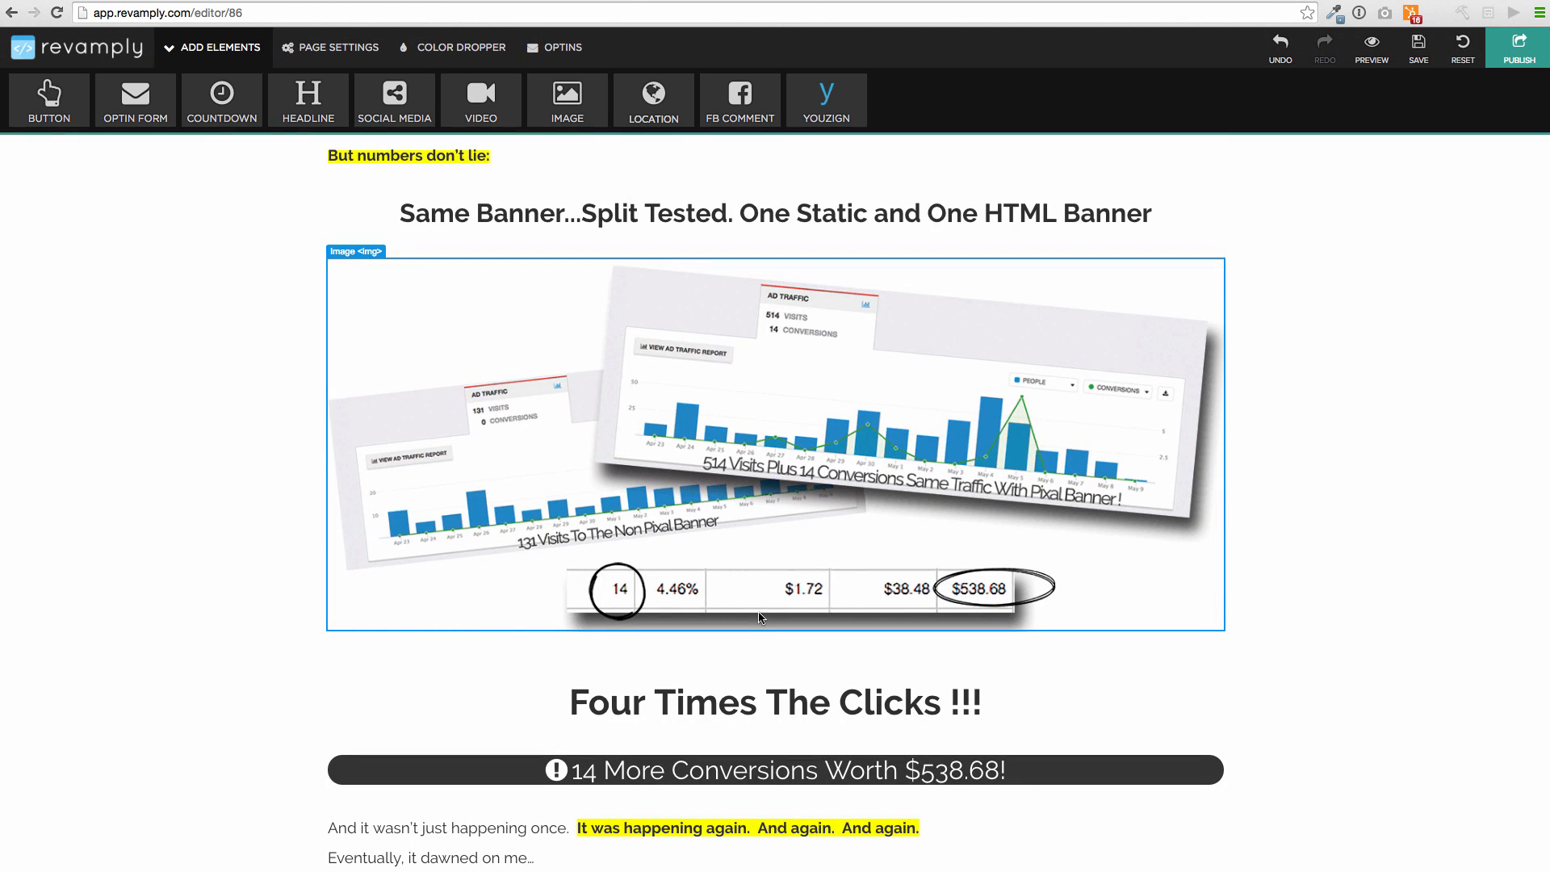
{"action": "scroll", "coordinate": [753, 617], "scroll_direction": "down", "scroll_amount": 5}
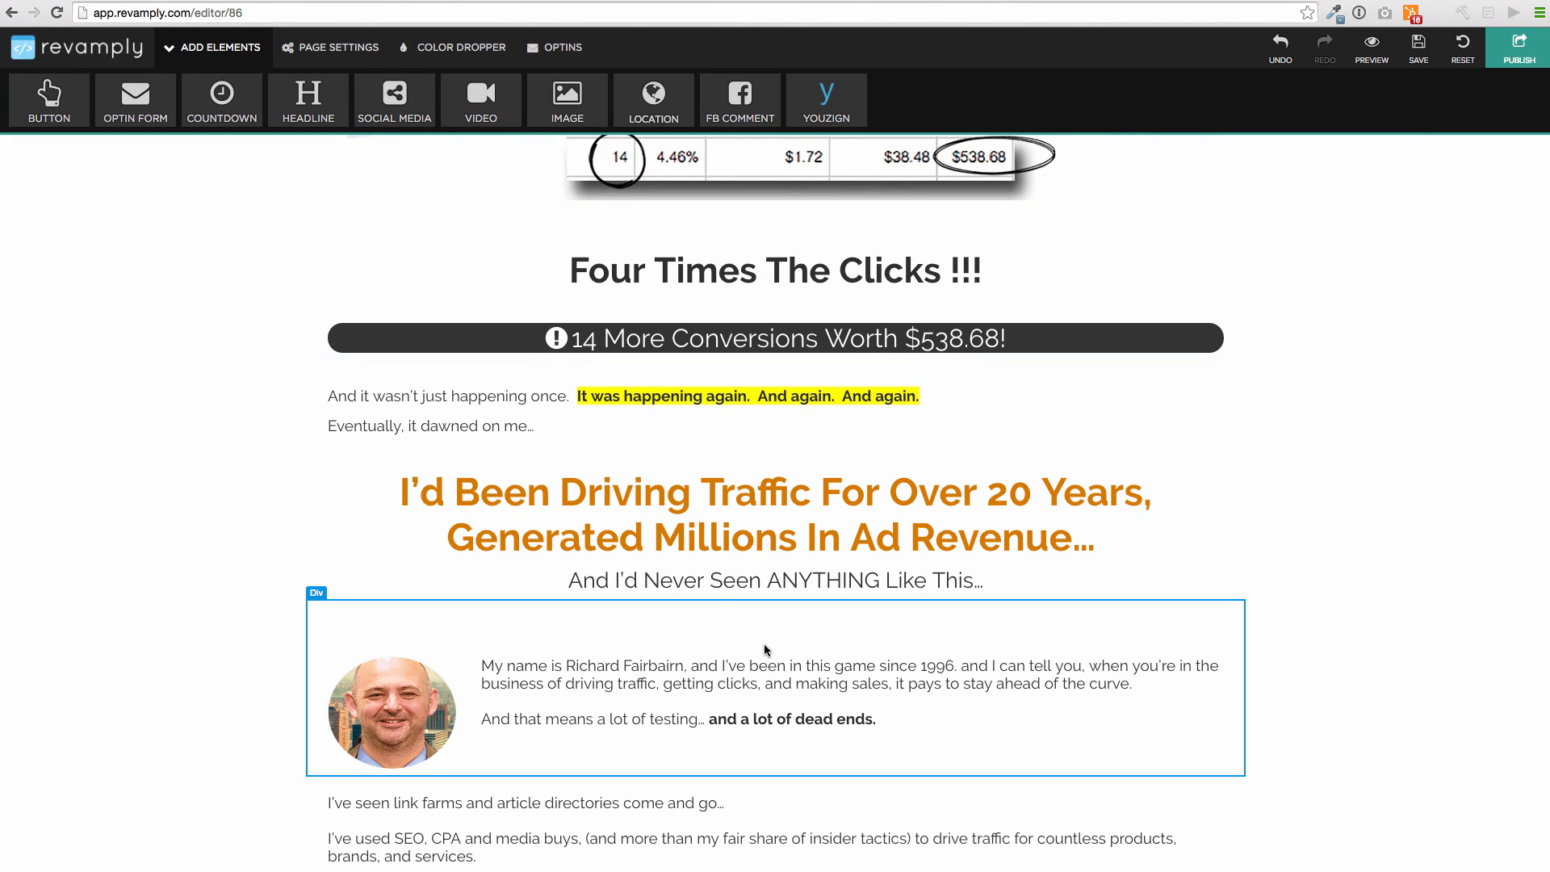
{"action": "scroll", "coordinate": [765, 649], "scroll_direction": "down", "scroll_amount": 3}
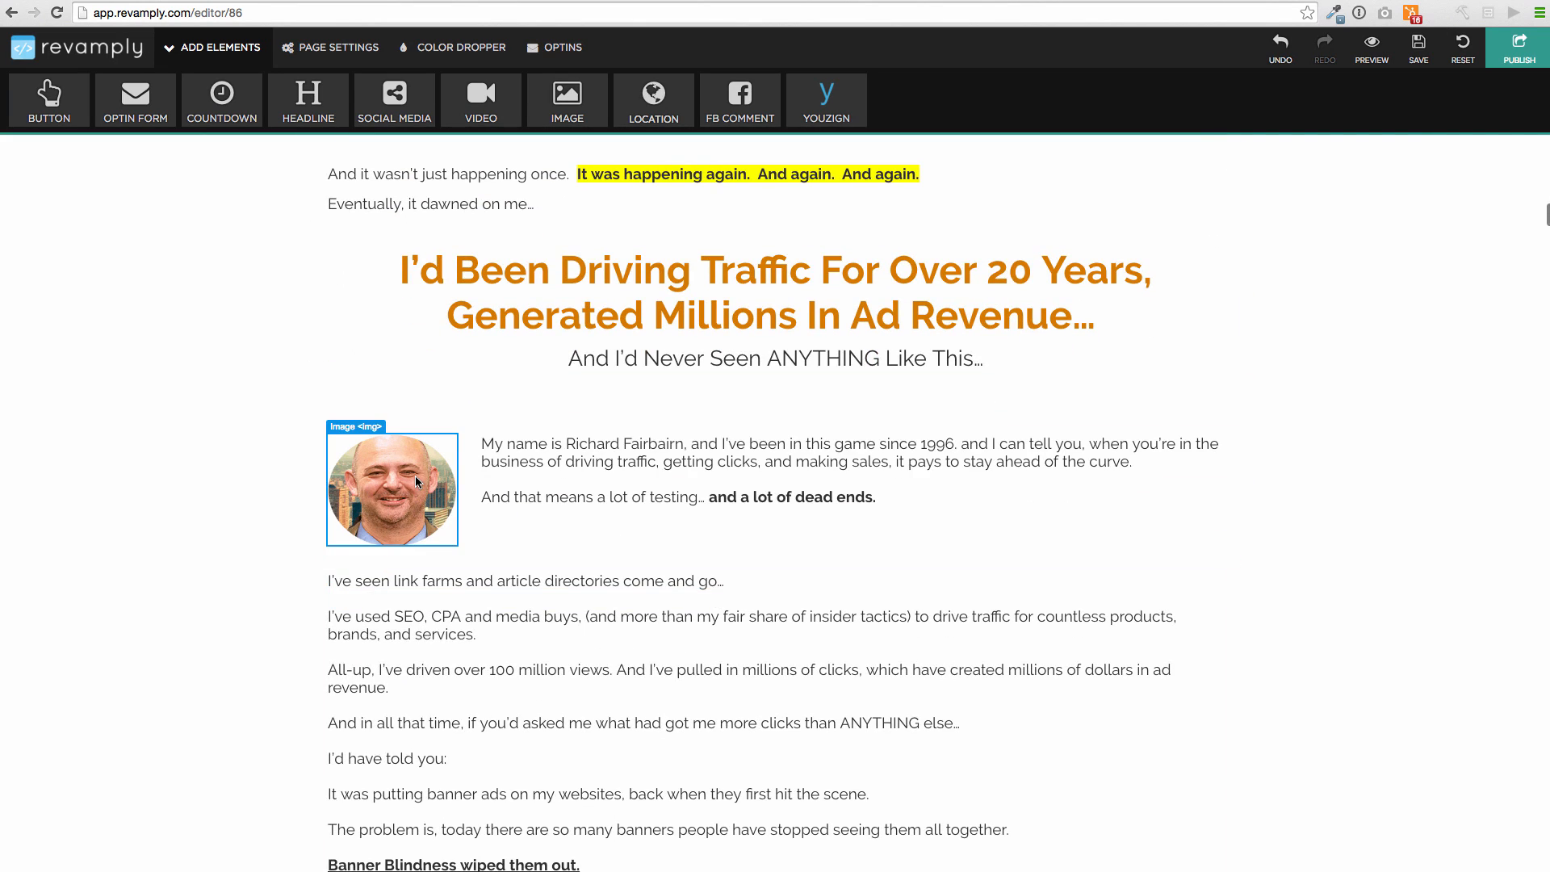
{"action": "left_click", "coordinate": [415, 478]}
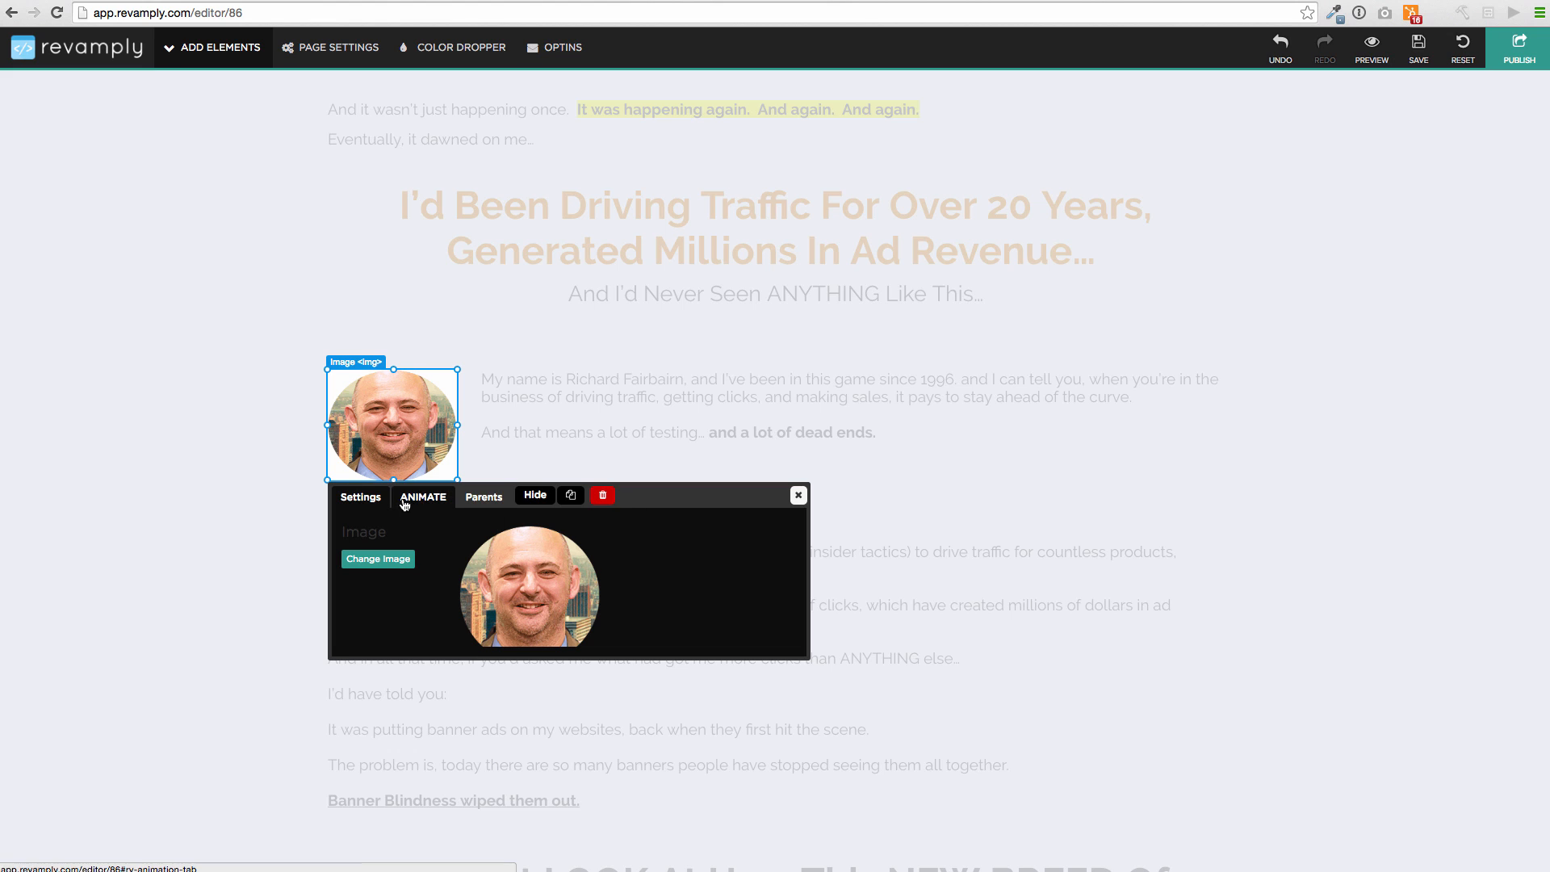
Replace the bio portrait with a new photo from the Downloads folder
{"action": "left_click", "coordinate": [379, 559]}
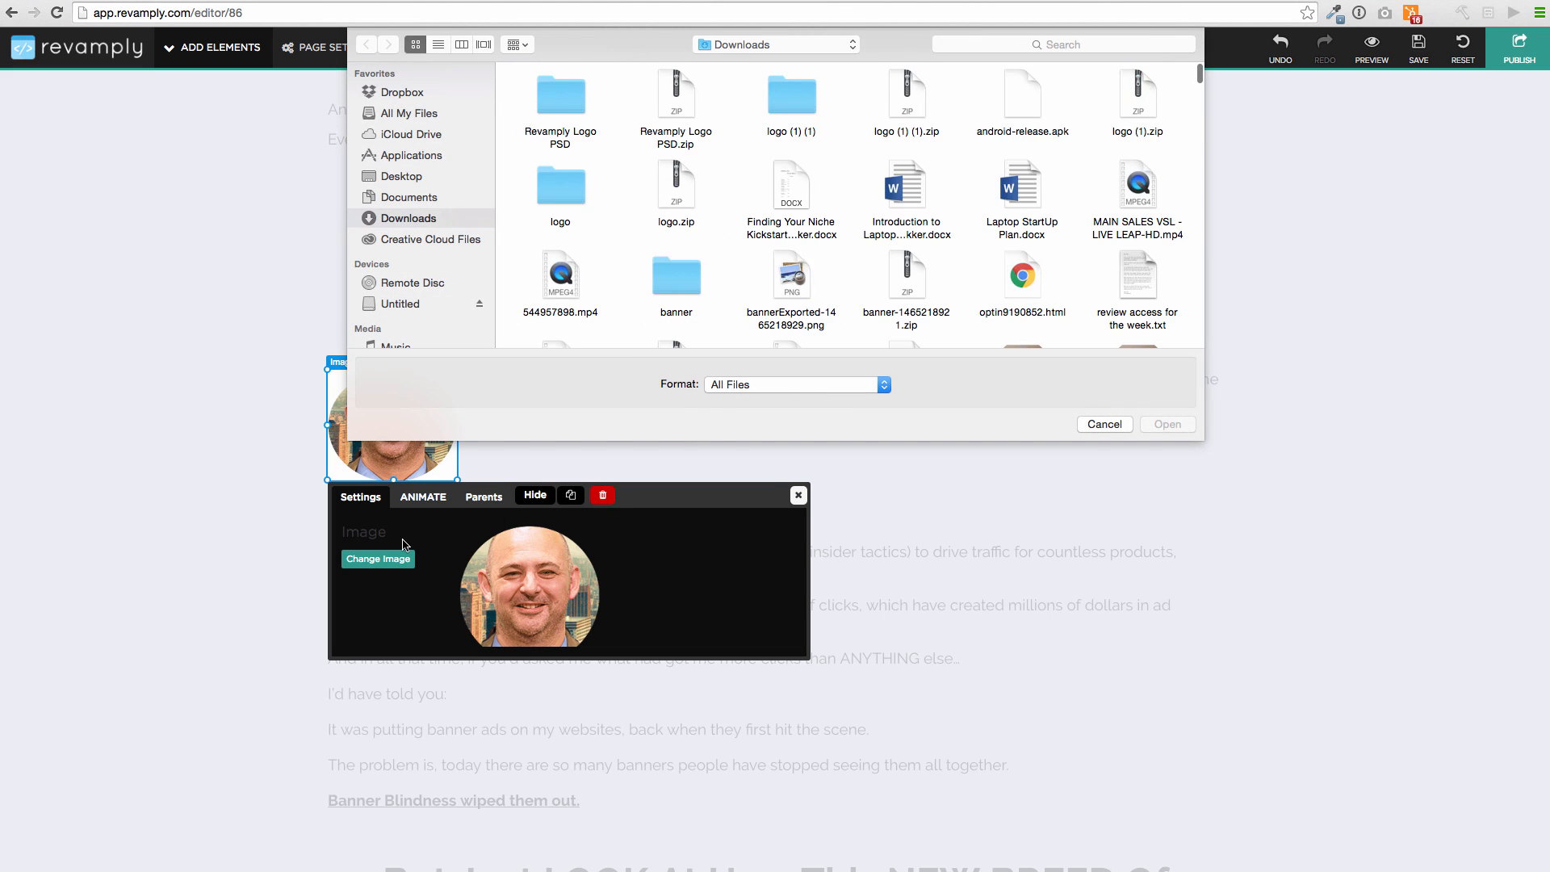
{"action": "left_click", "coordinate": [1078, 40]}
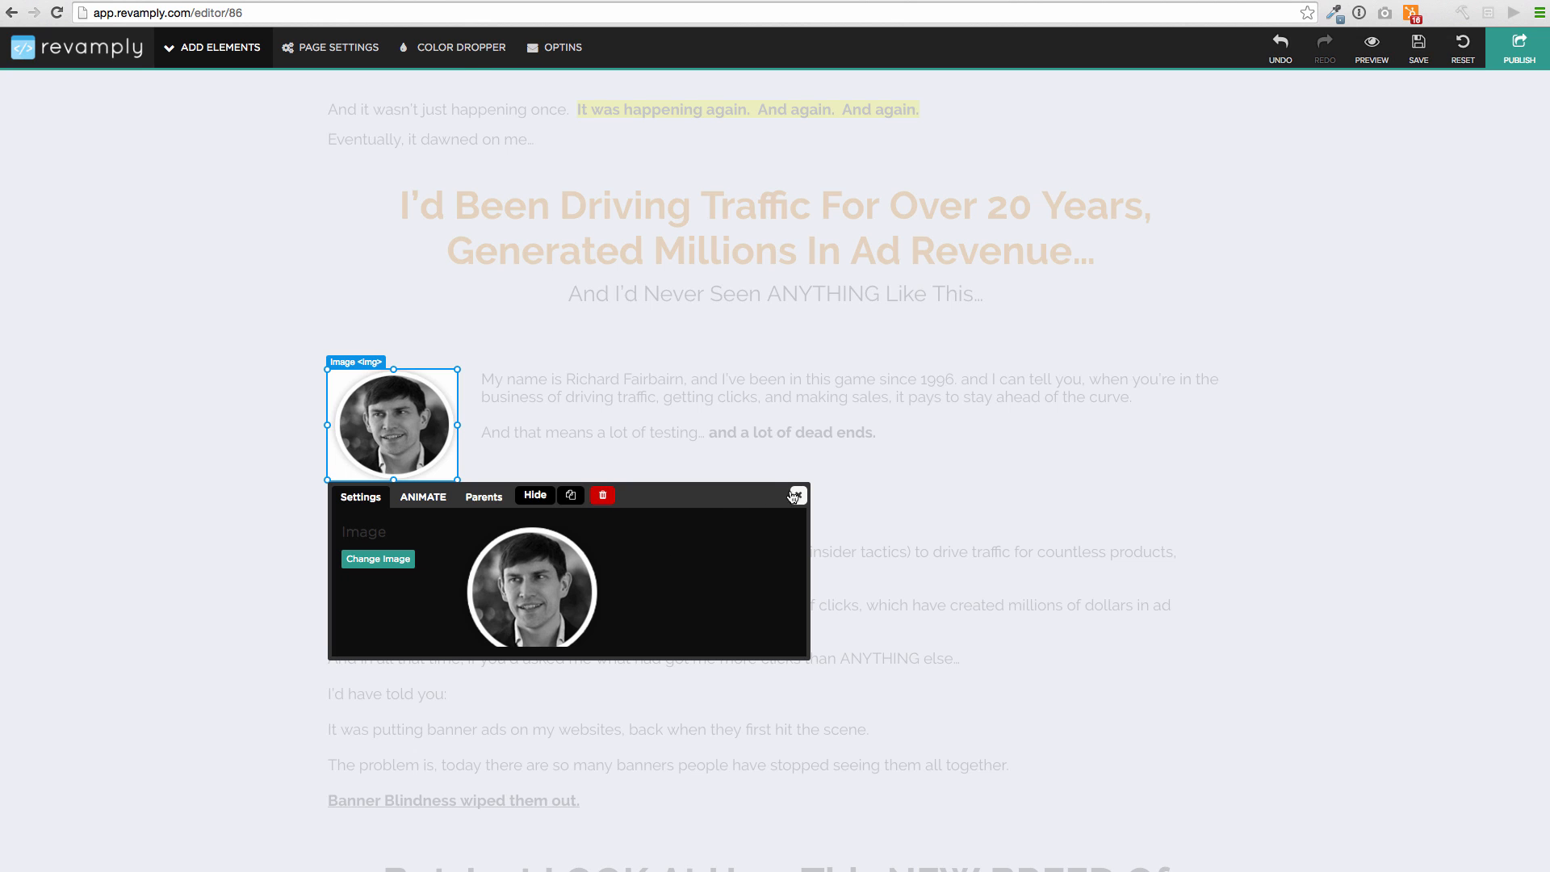
{"action": "left_click", "coordinate": [797, 495]}
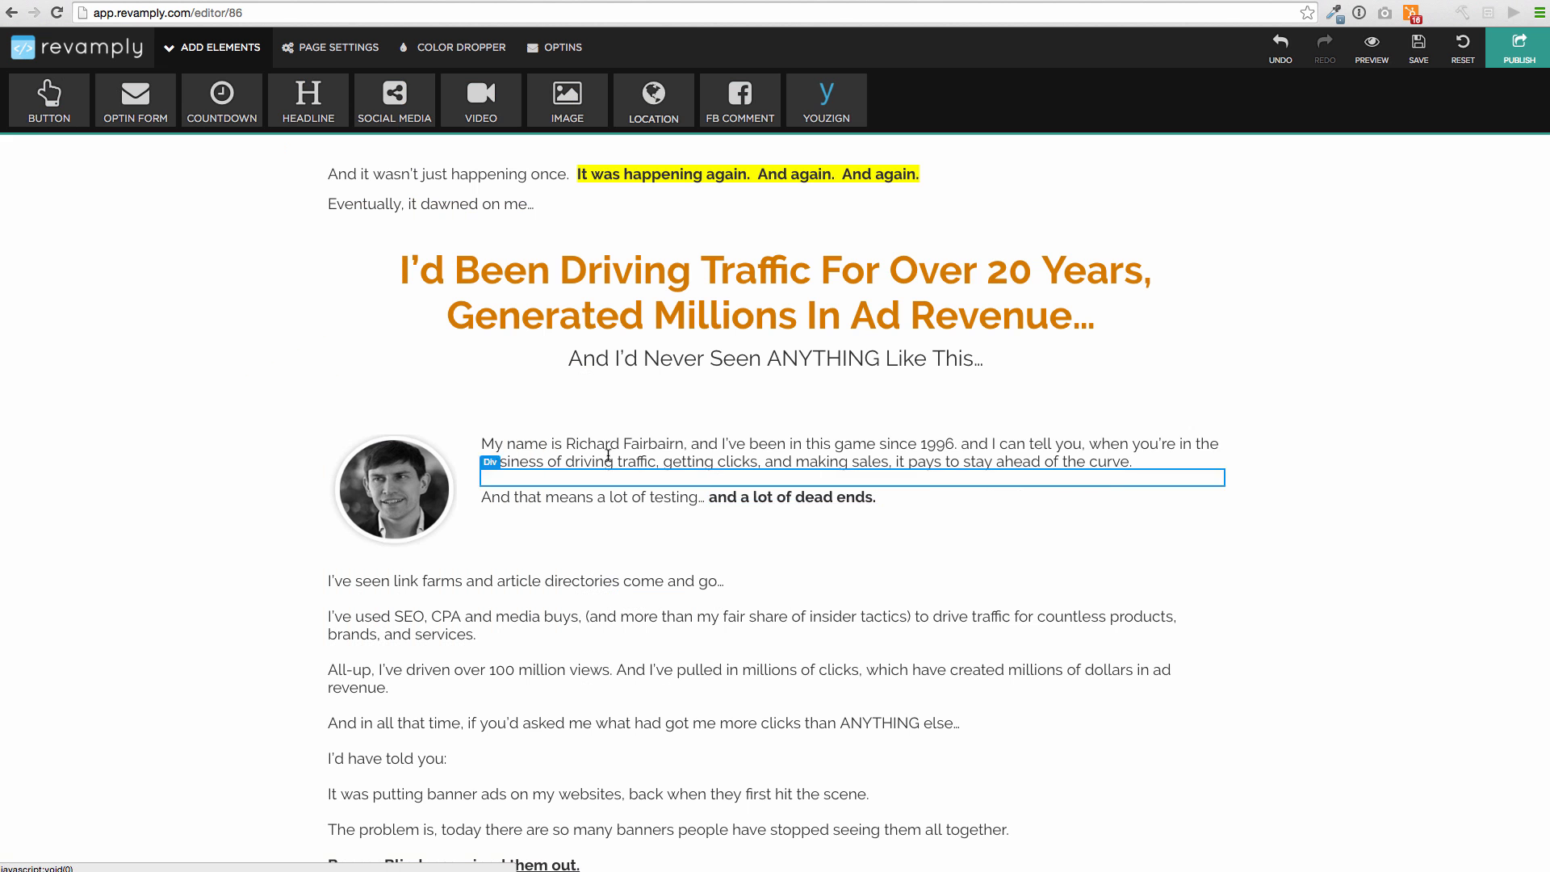
Replace the author's full name in the bio paragraph's opening line with the new name
{"action": "double_click", "coordinate": [740, 459]}
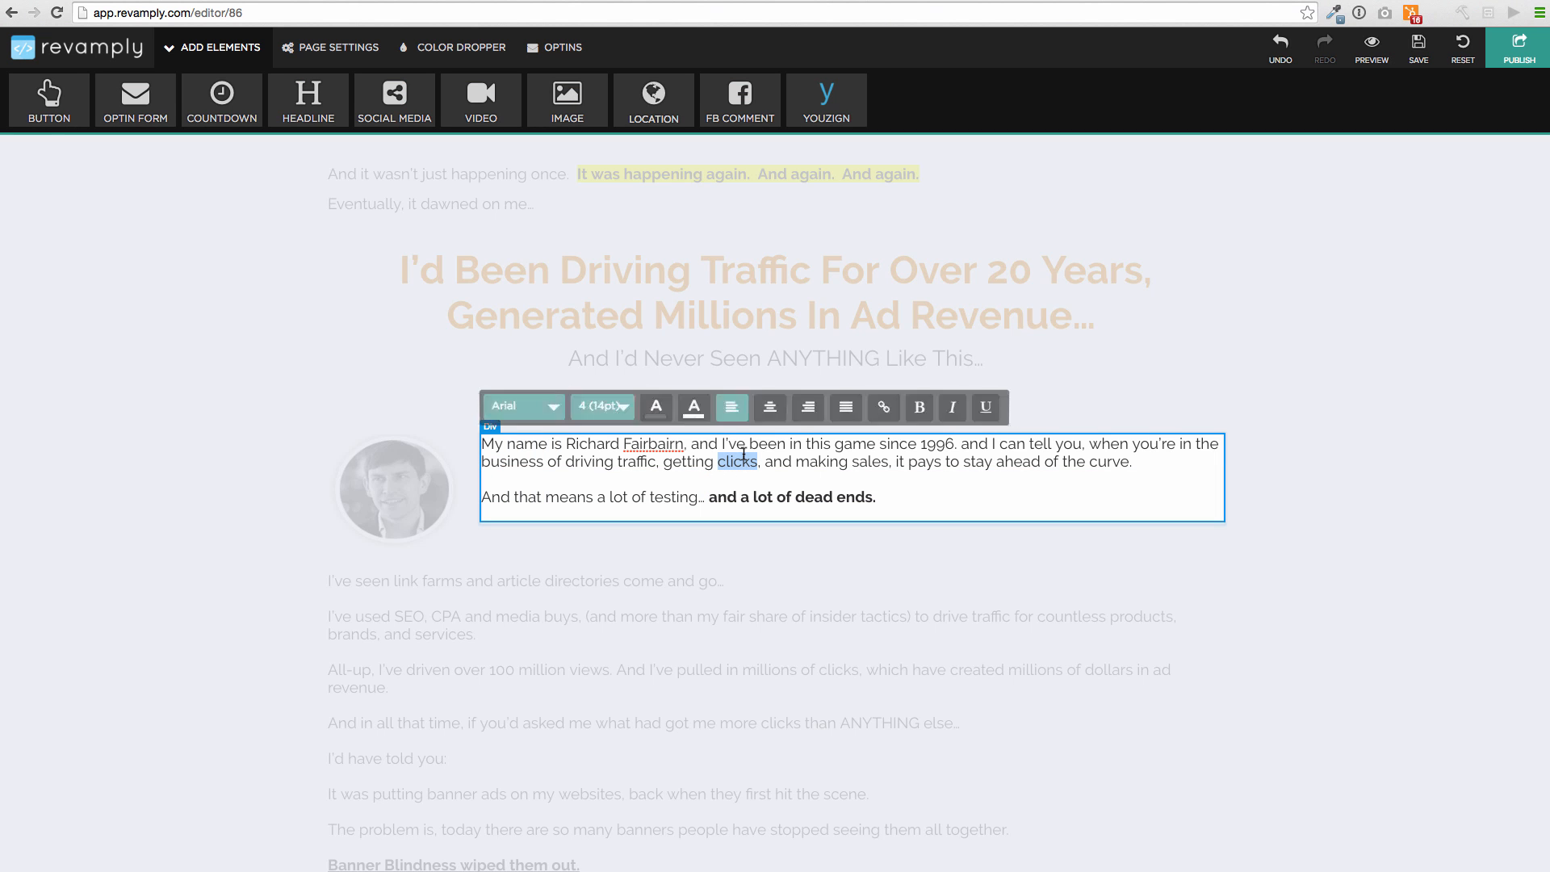
{"action": "left_click_drag", "start_coordinate": [684, 444], "coordinate": [568, 445]}
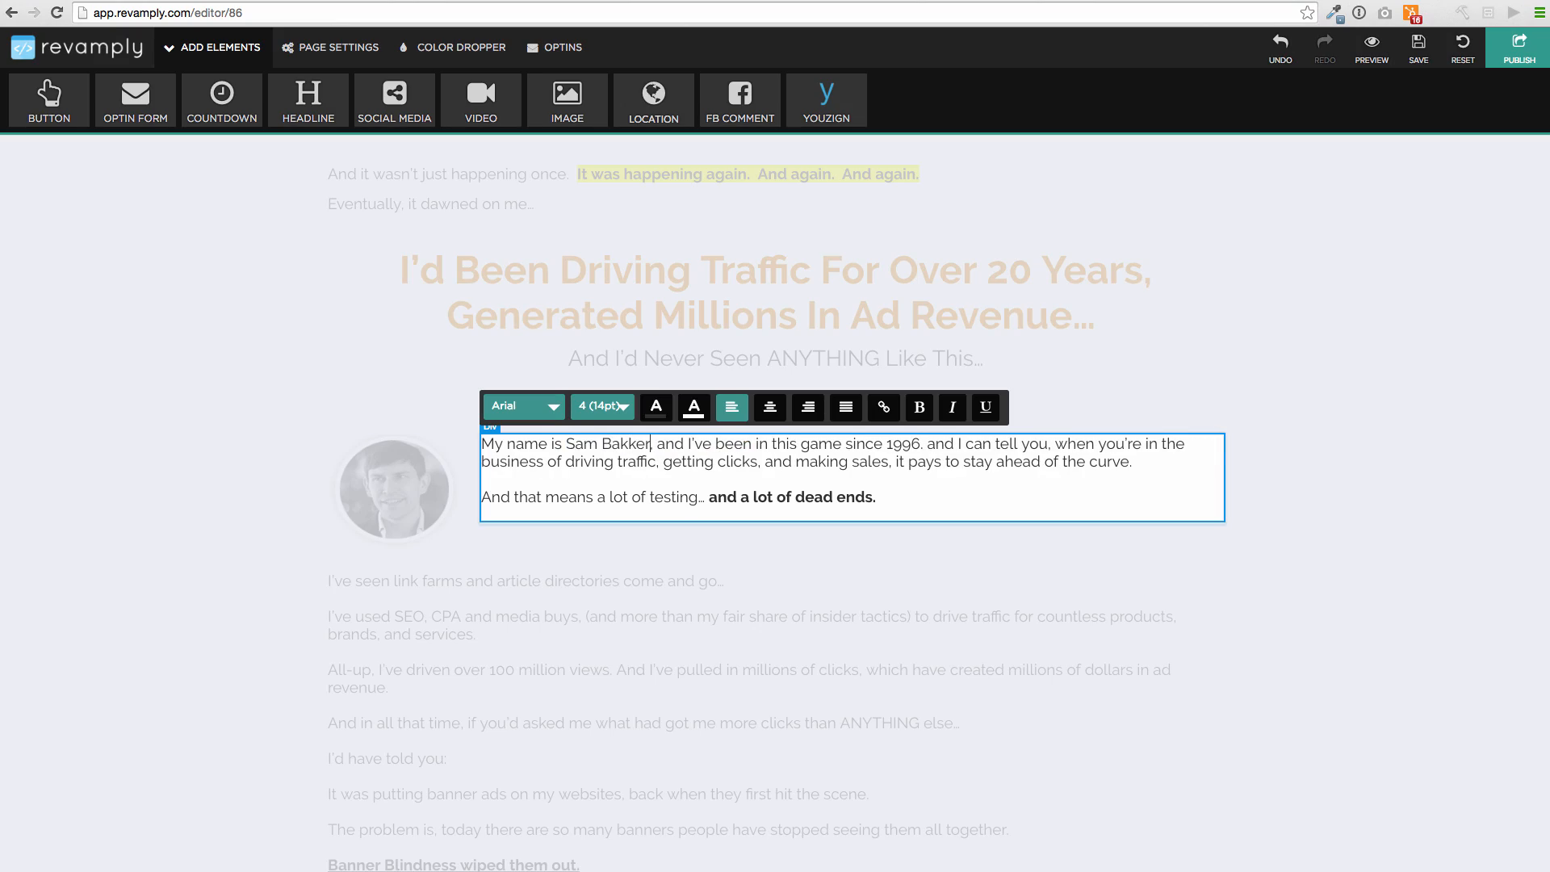
{"action": "left_click", "coordinate": [737, 561]}
Drag the bottom edge of the 'So How Does Pixal Stack Up Against The Competition' section down a little
{"action": "scroll", "coordinate": [696, 527], "scroll_direction": "down", "scroll_amount": 10}
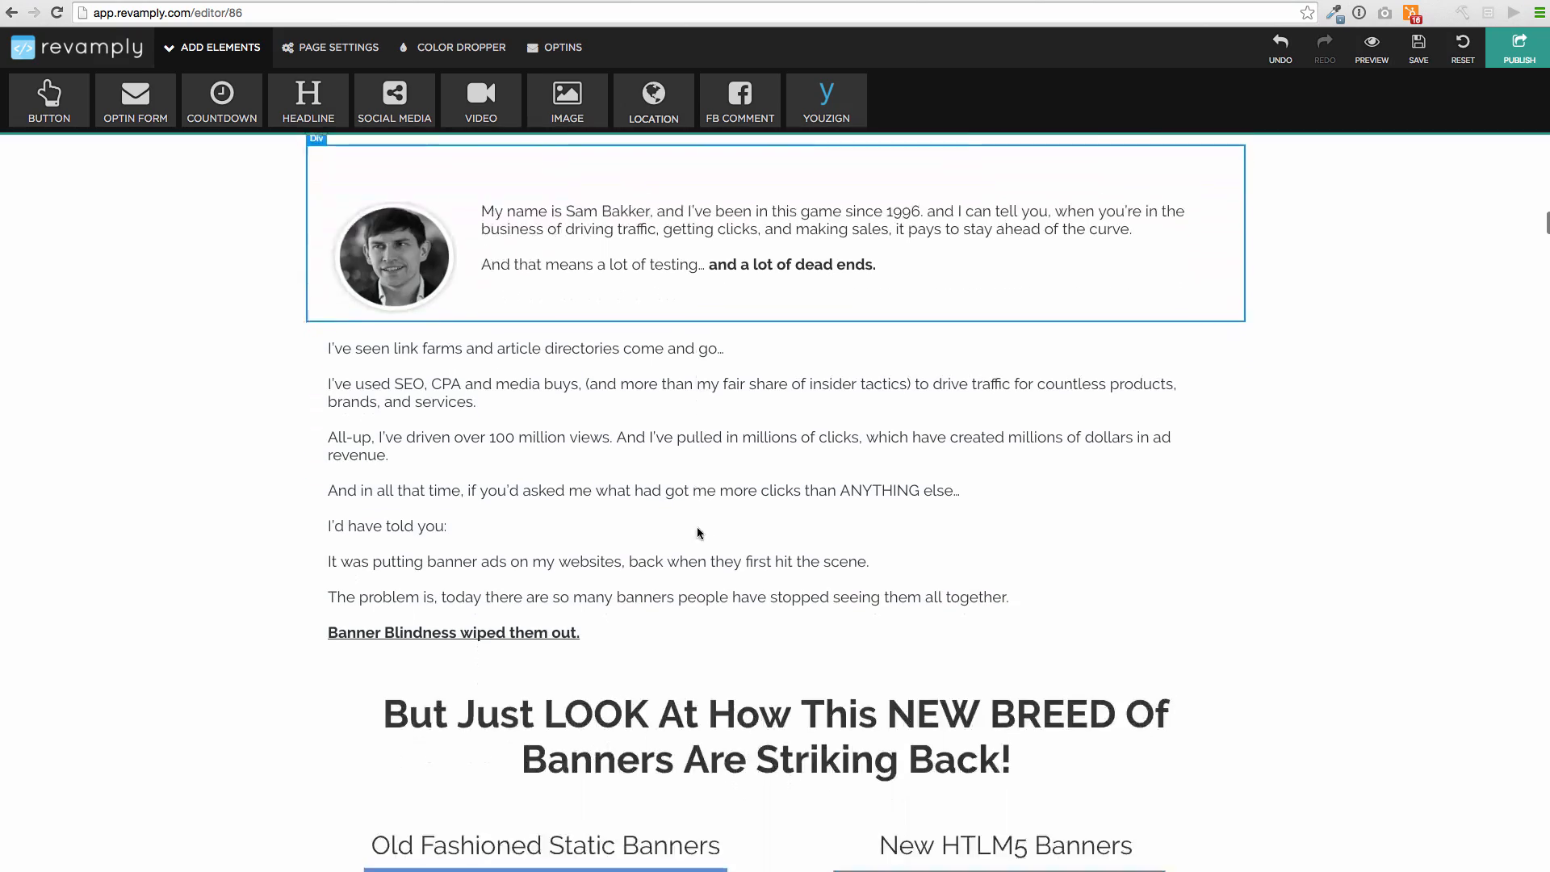
{"action": "scroll", "coordinate": [697, 530], "scroll_direction": "up", "scroll_amount": 20}
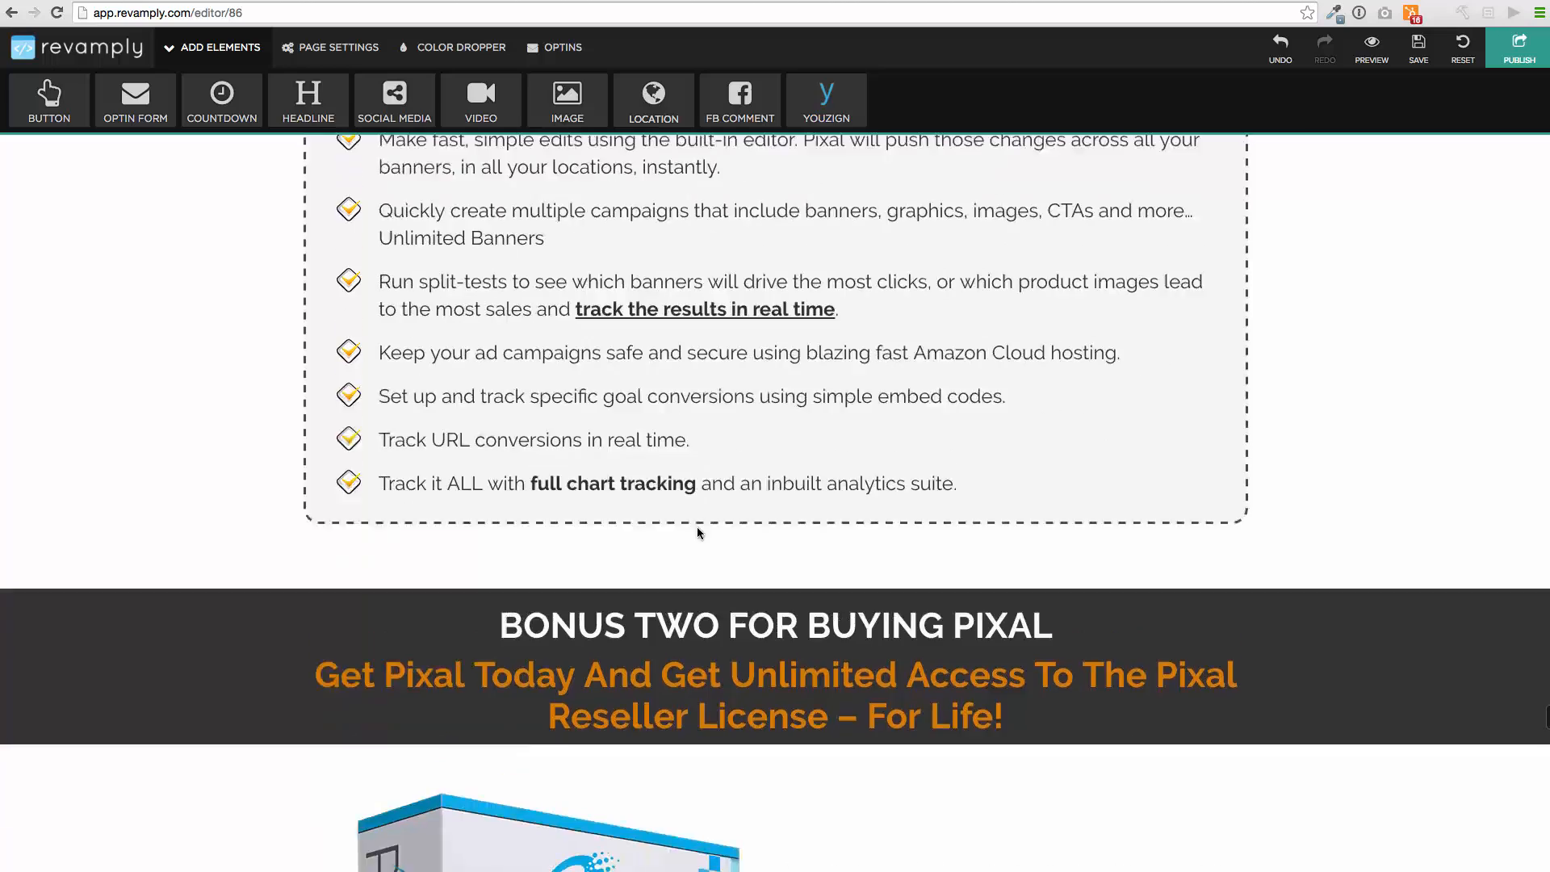
{"action": "scroll", "coordinate": [698, 529], "scroll_direction": "up", "scroll_amount": 10}
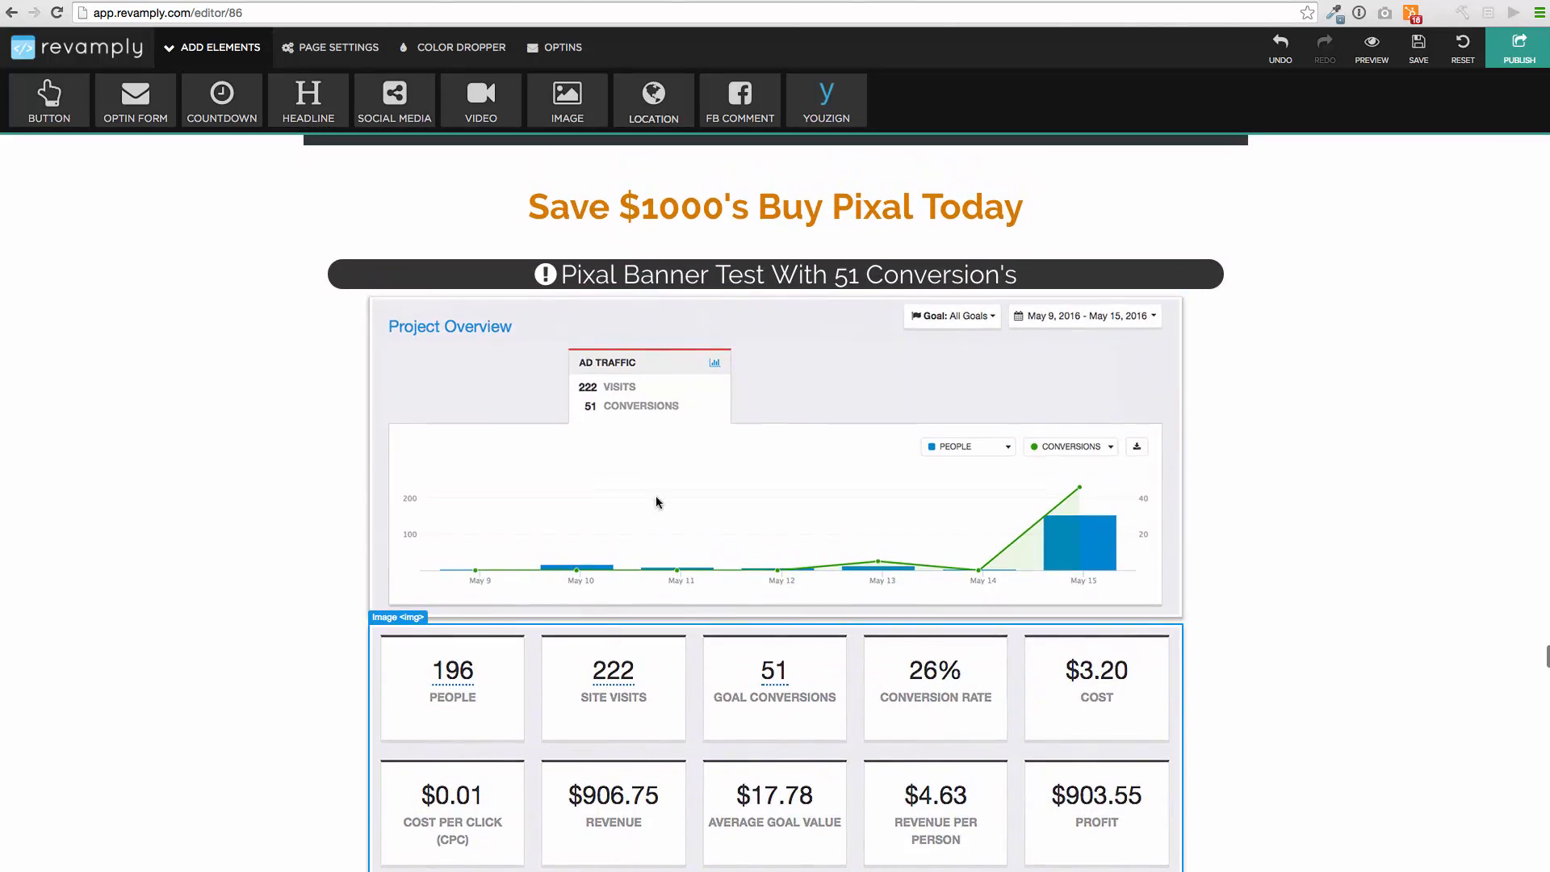
{"action": "scroll", "coordinate": [699, 358], "scroll_direction": "up", "scroll_amount": 10}
{"action": "scroll", "coordinate": [716, 388], "scroll_direction": "down", "scroll_amount": 2}
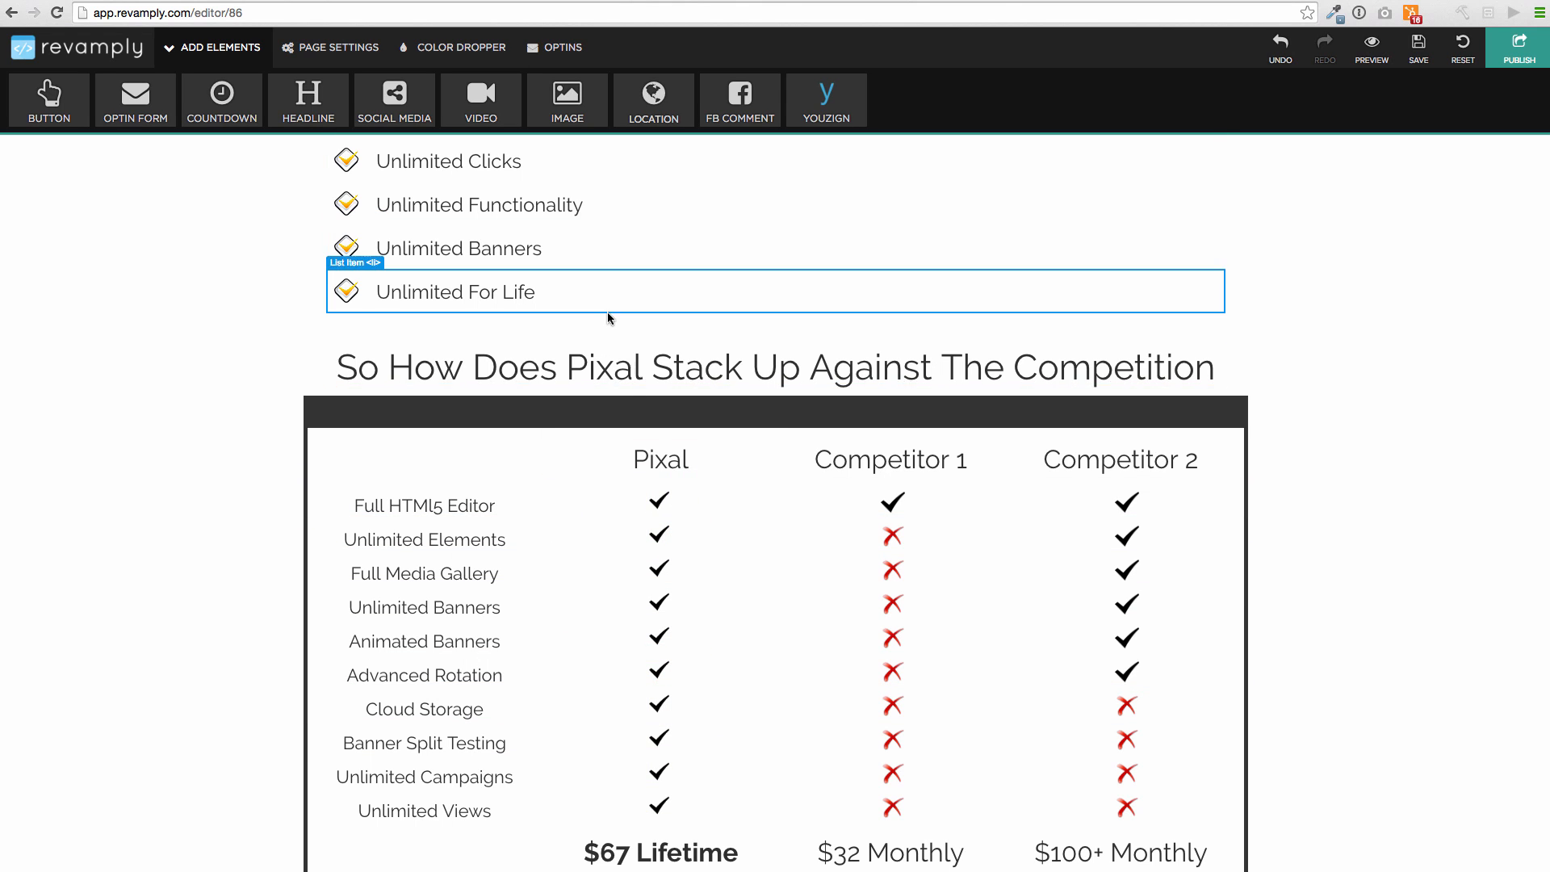
{"action": "left_click", "coordinate": [650, 396]}
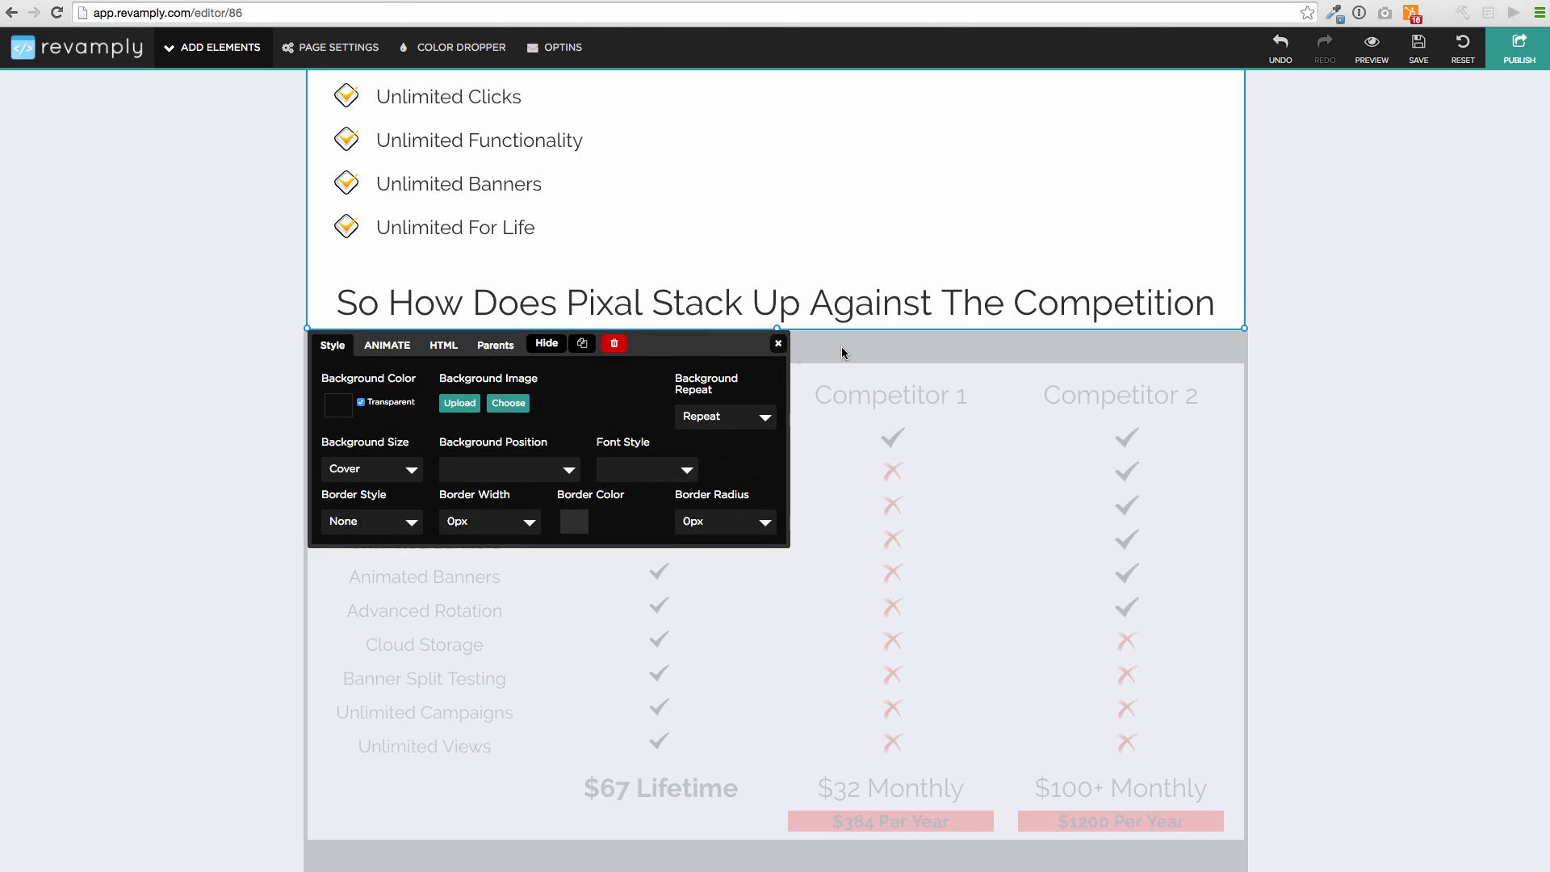
{"action": "mouse_move", "coordinate": [779, 328]}
{"action": "left_mouse_down"}
{"action": "mouse_move", "coordinate": [756, 631]}
{"action": "mouse_move", "coordinate": [785, 470]}
{"action": "mouse_move", "coordinate": [782, 363]}
{"action": "mouse_move", "coordinate": [767, 729]}
{"action": "mouse_move", "coordinate": [761, 344]}
{"action": "left_mouse_up"}
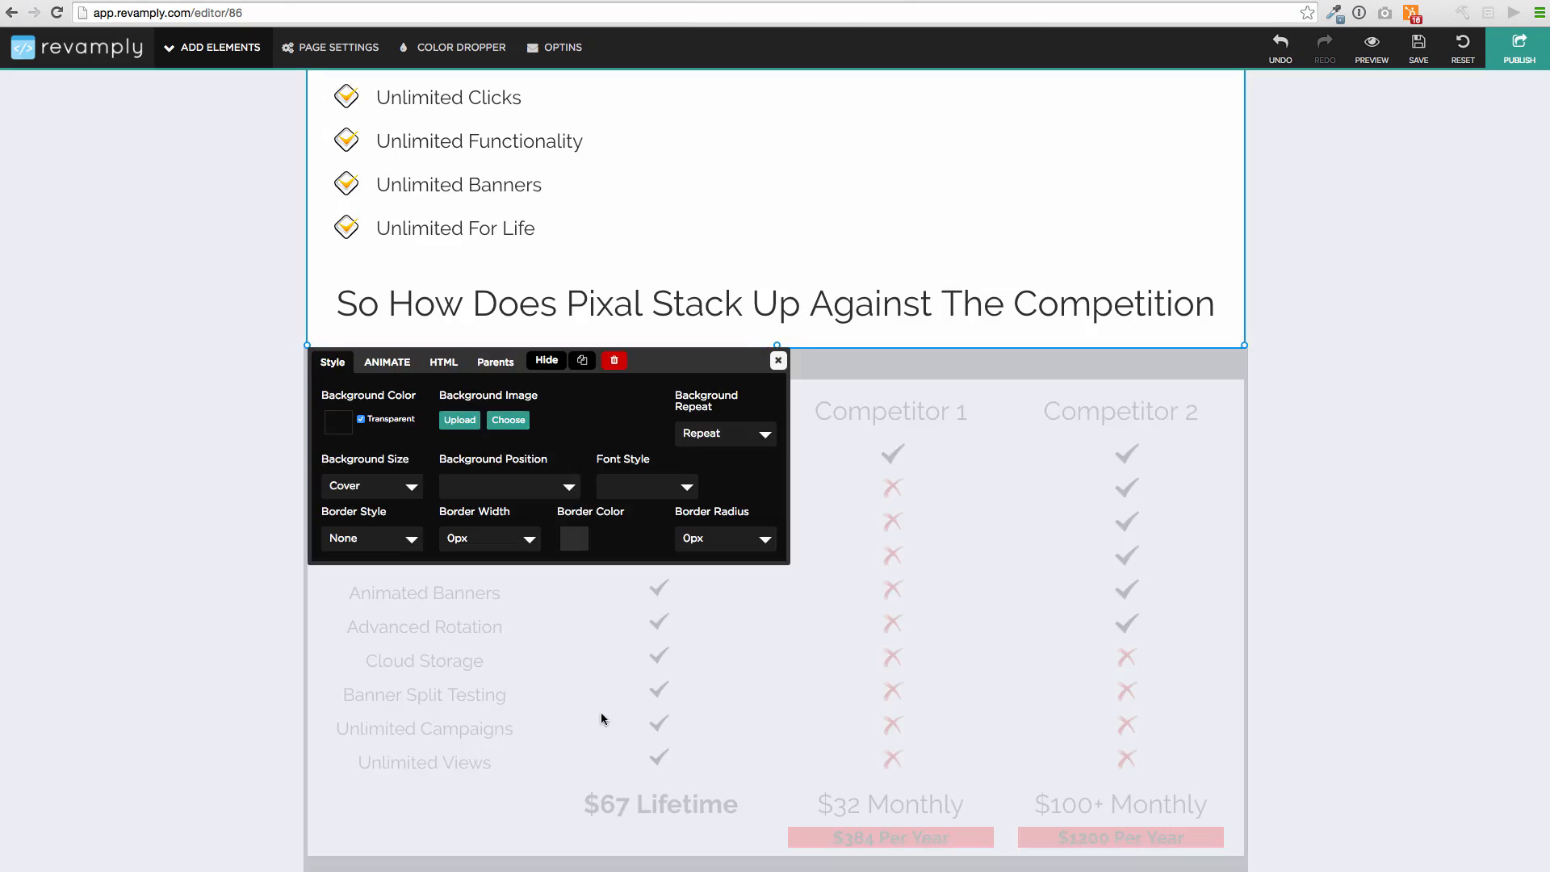
{"action": "left_click", "coordinate": [778, 361]}
{"action": "scroll", "coordinate": [786, 363], "scroll_direction": "up", "scroll_amount": 15}
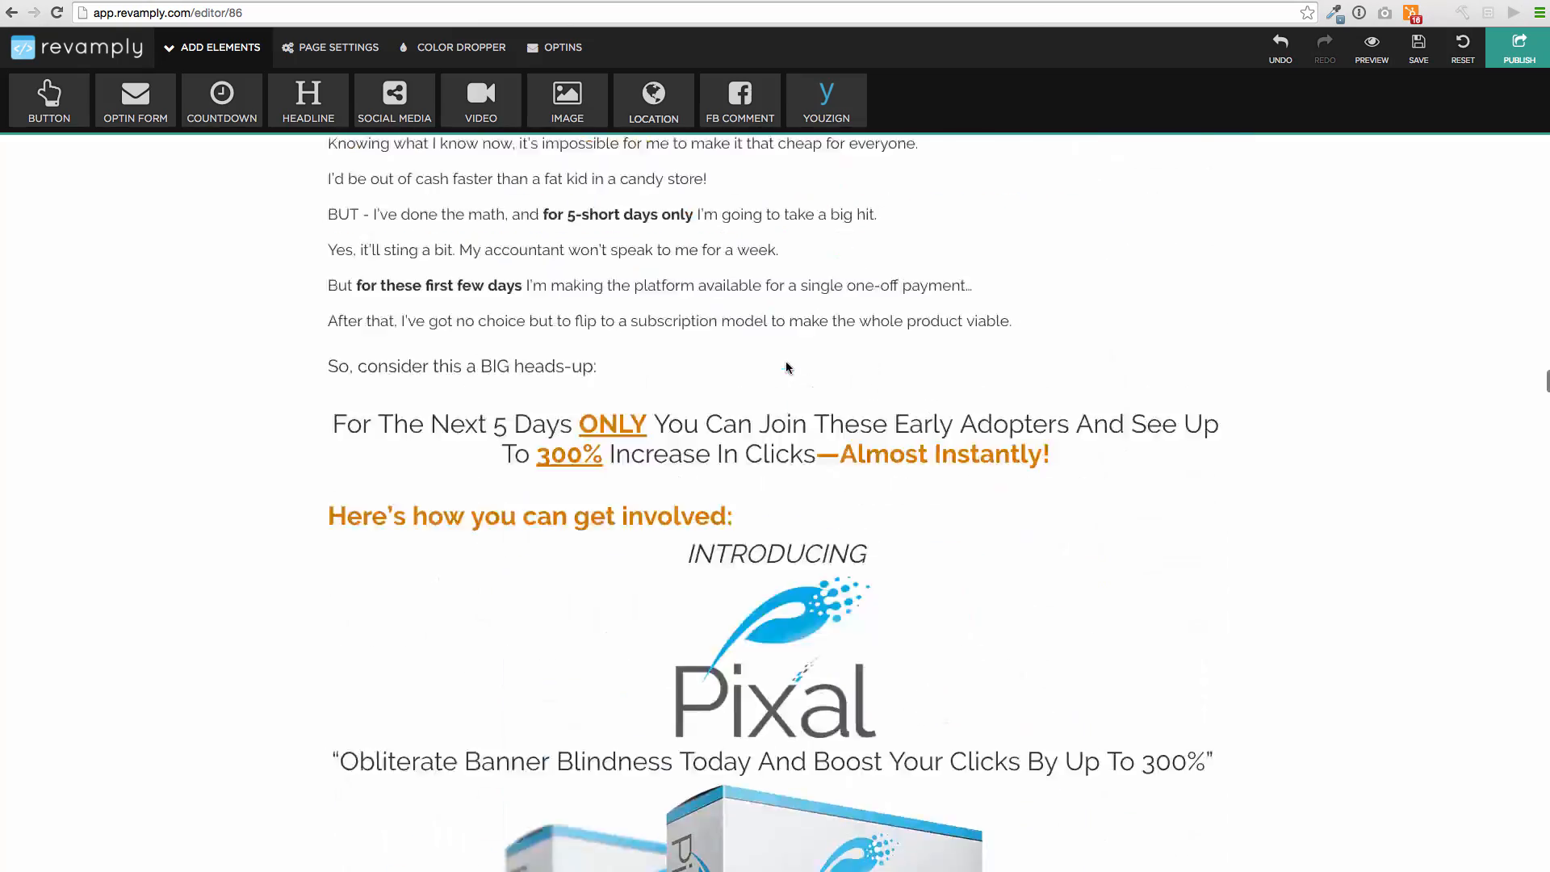
{"action": "scroll", "coordinate": [786, 364], "scroll_direction": "up", "scroll_amount": 10}
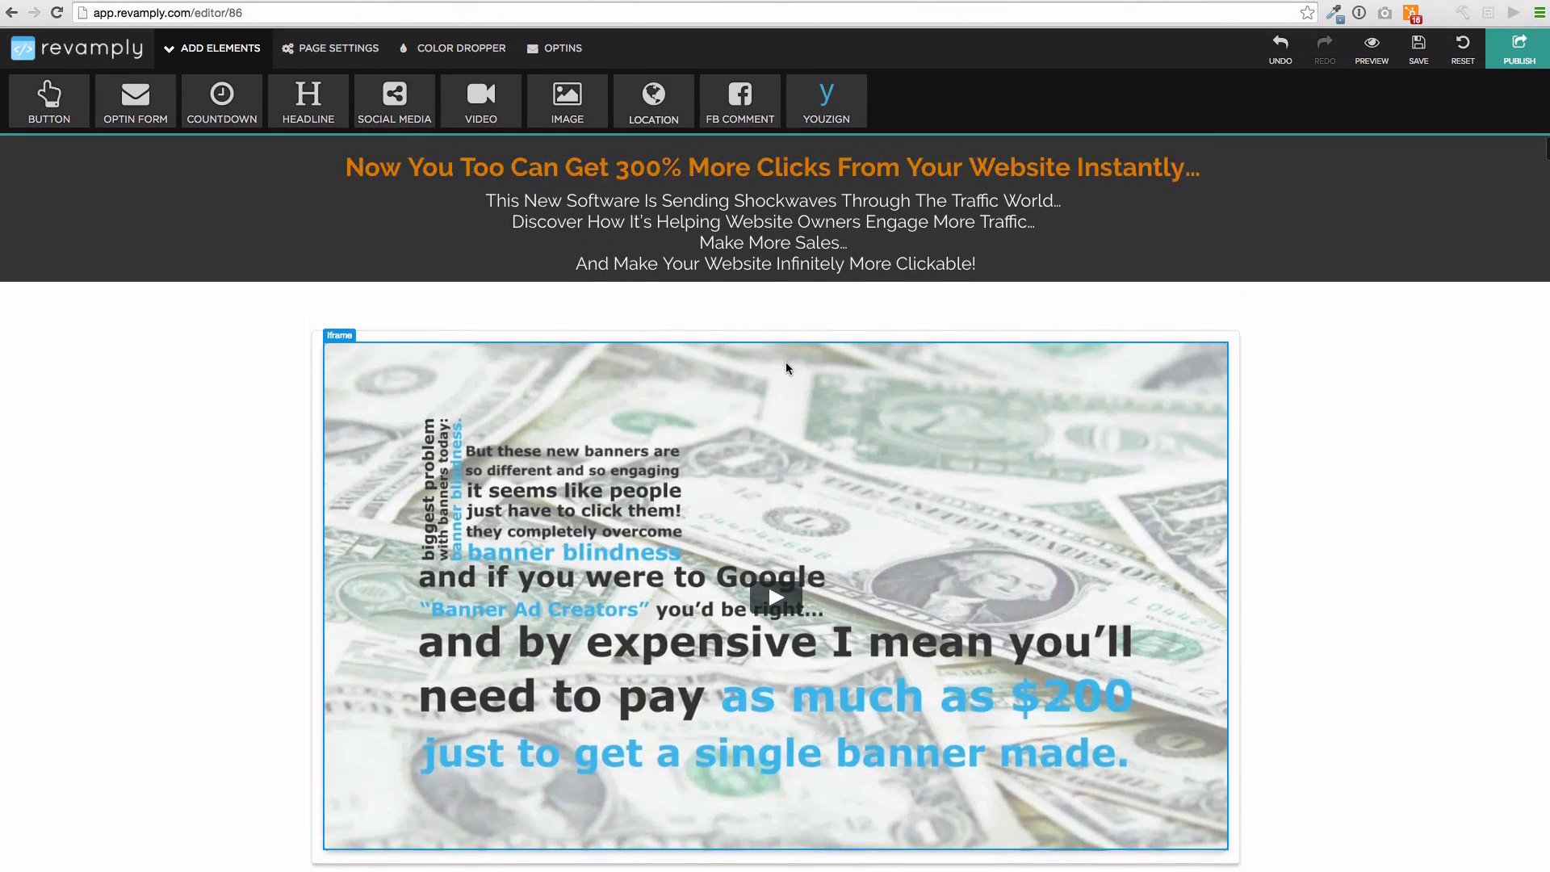
{"action": "scroll", "coordinate": [786, 364], "scroll_direction": "down", "scroll_amount": 5}
{"action": "scroll", "coordinate": [786, 368], "scroll_direction": "down", "scroll_amount": 4}
{"action": "scroll", "coordinate": [786, 369], "scroll_direction": "up", "scroll_amount": 8}
{"action": "scroll", "coordinate": [786, 368], "scroll_direction": "down", "scroll_amount": 5}
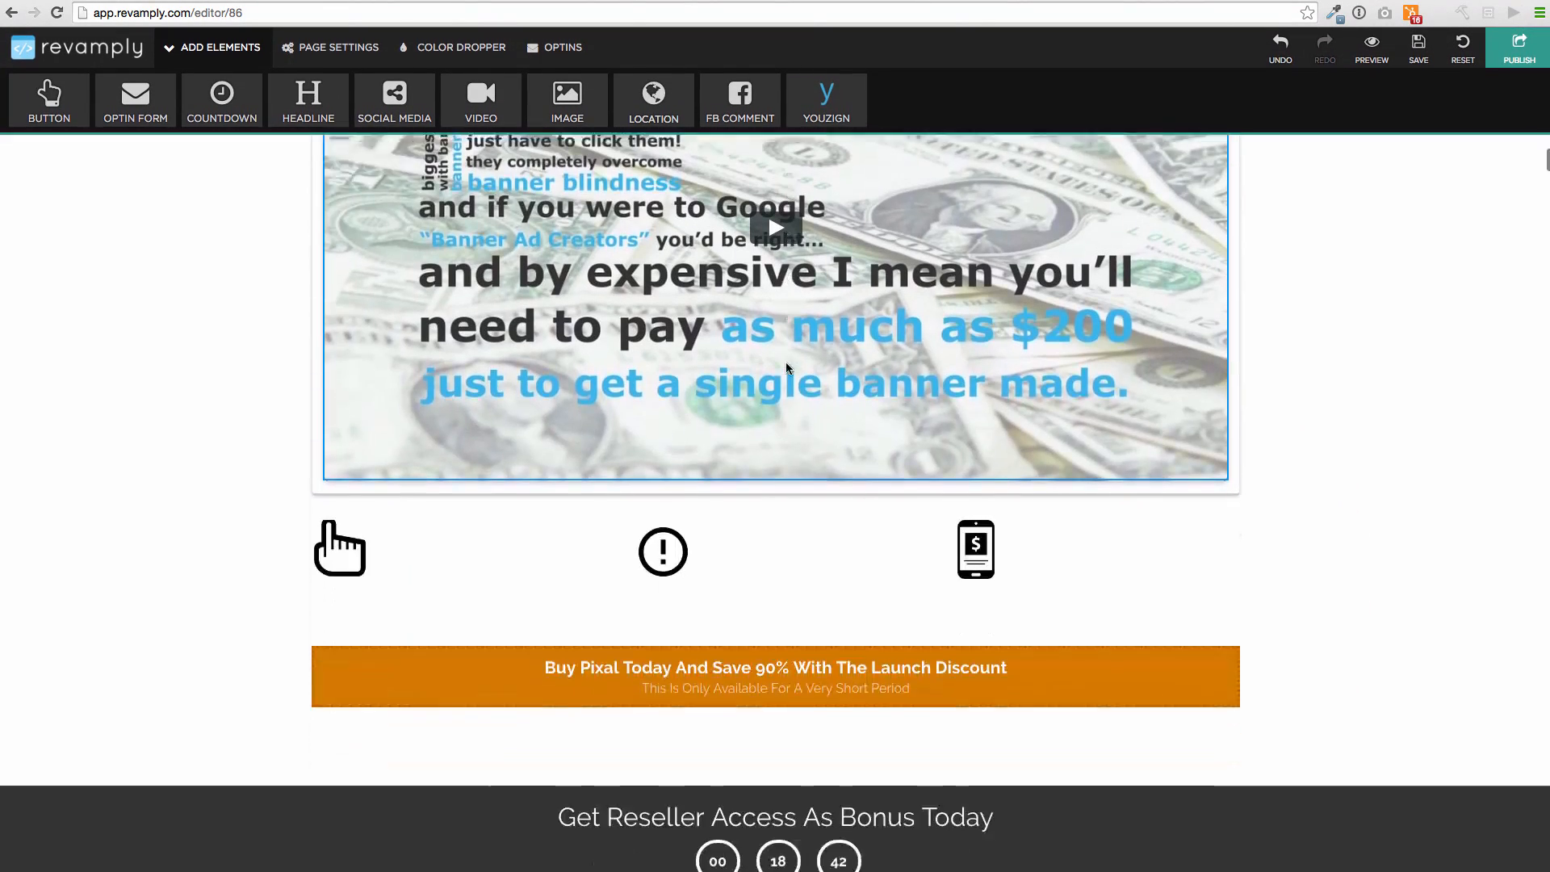
Delete the phone, exclamation-mark and hand icons beneath the sales video
{"action": "left_click", "coordinate": [975, 473]}
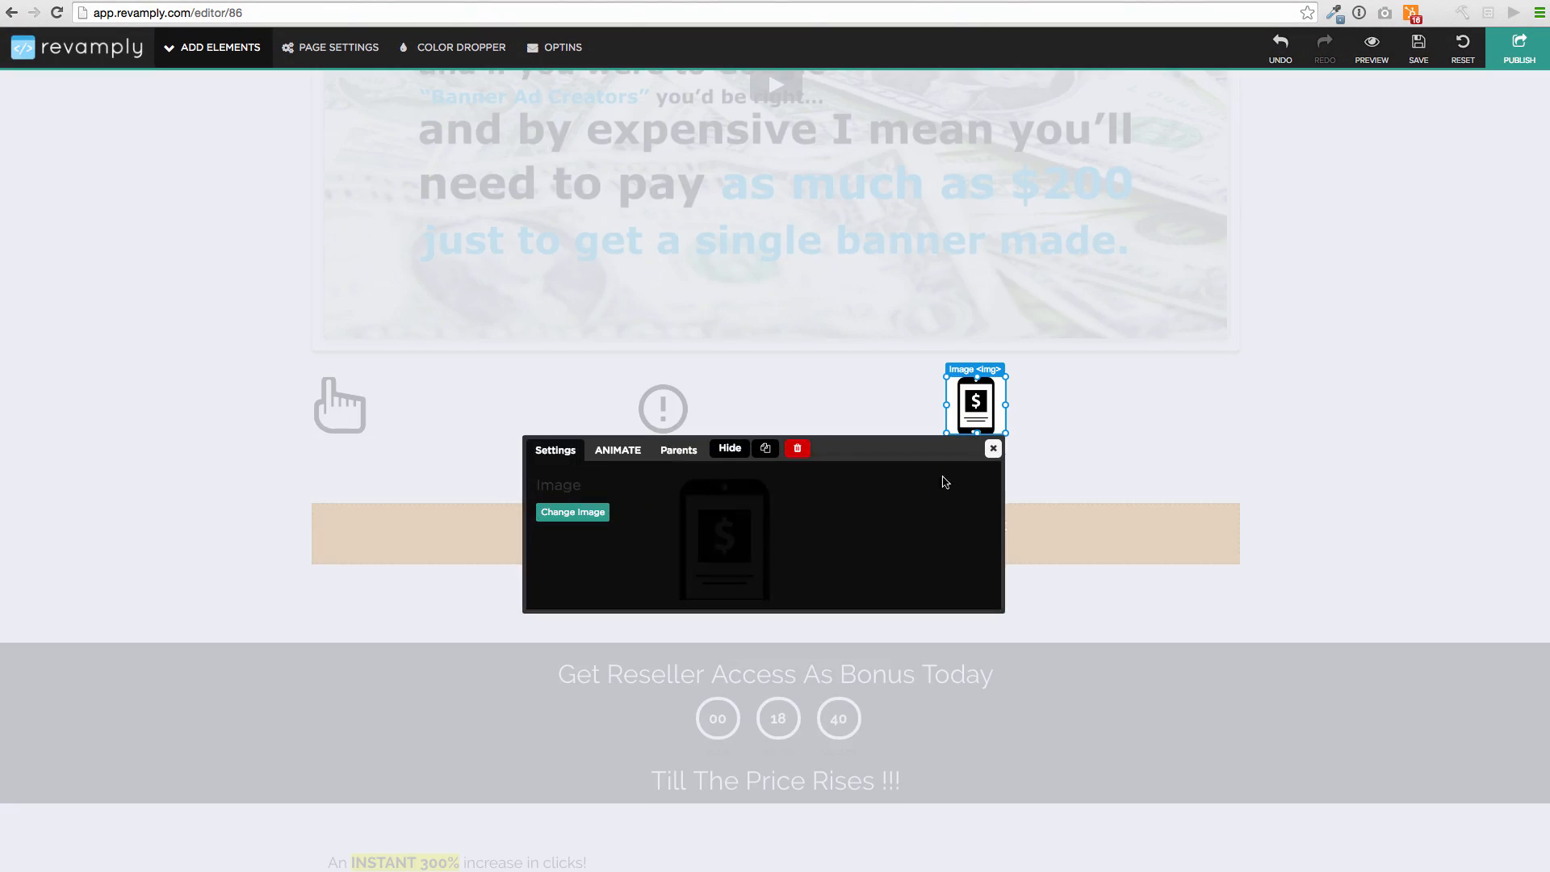
{"action": "left_click", "coordinate": [798, 449]}
{"action": "left_click", "coordinate": [662, 471]}
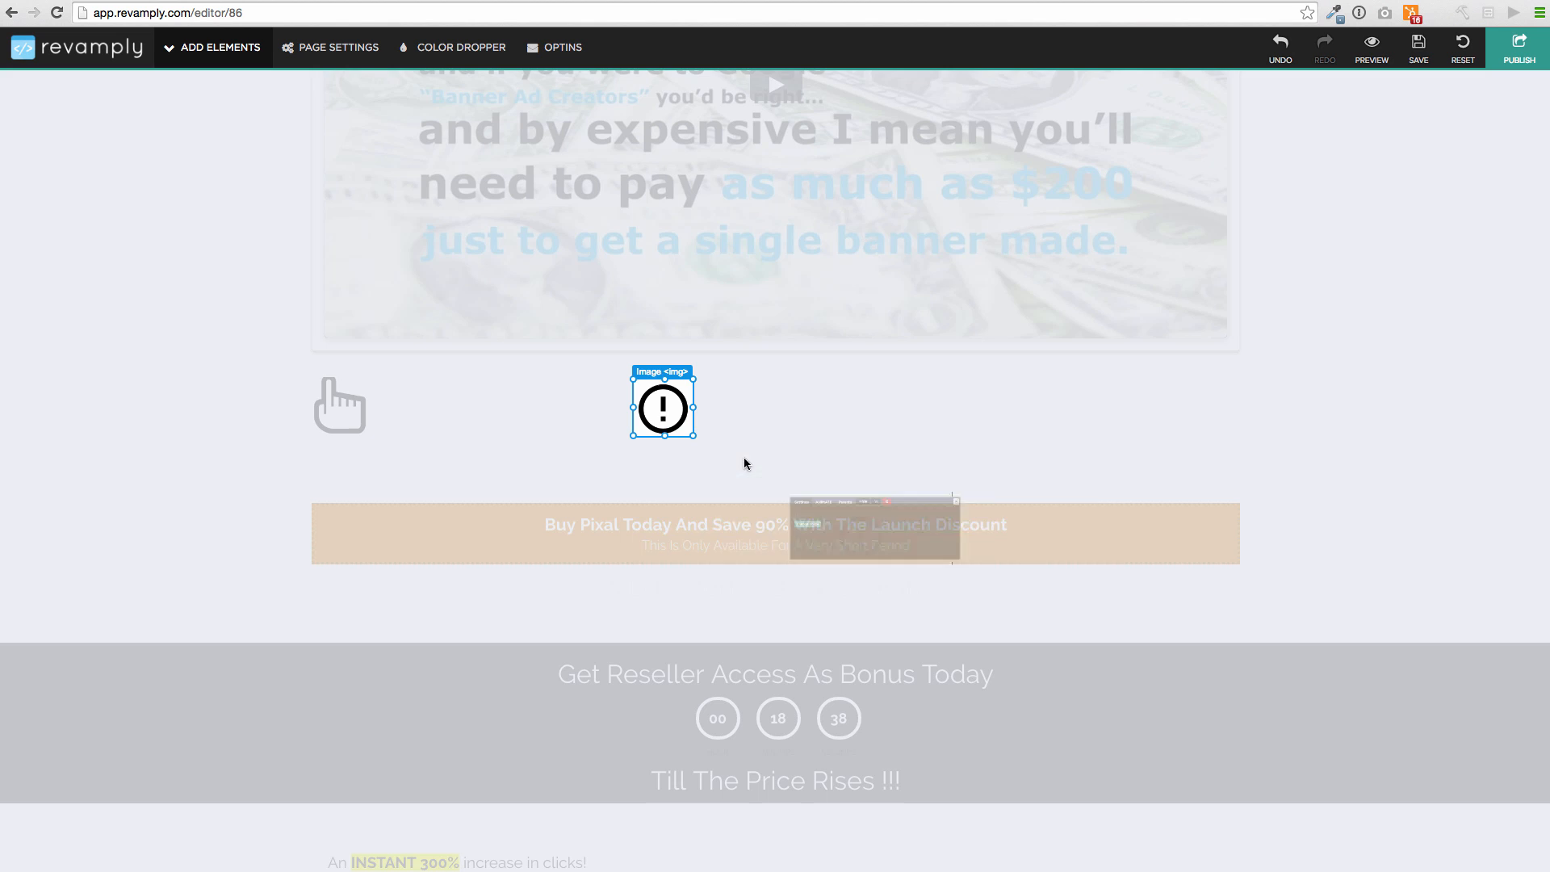
{"action": "left_click", "coordinate": [908, 451]}
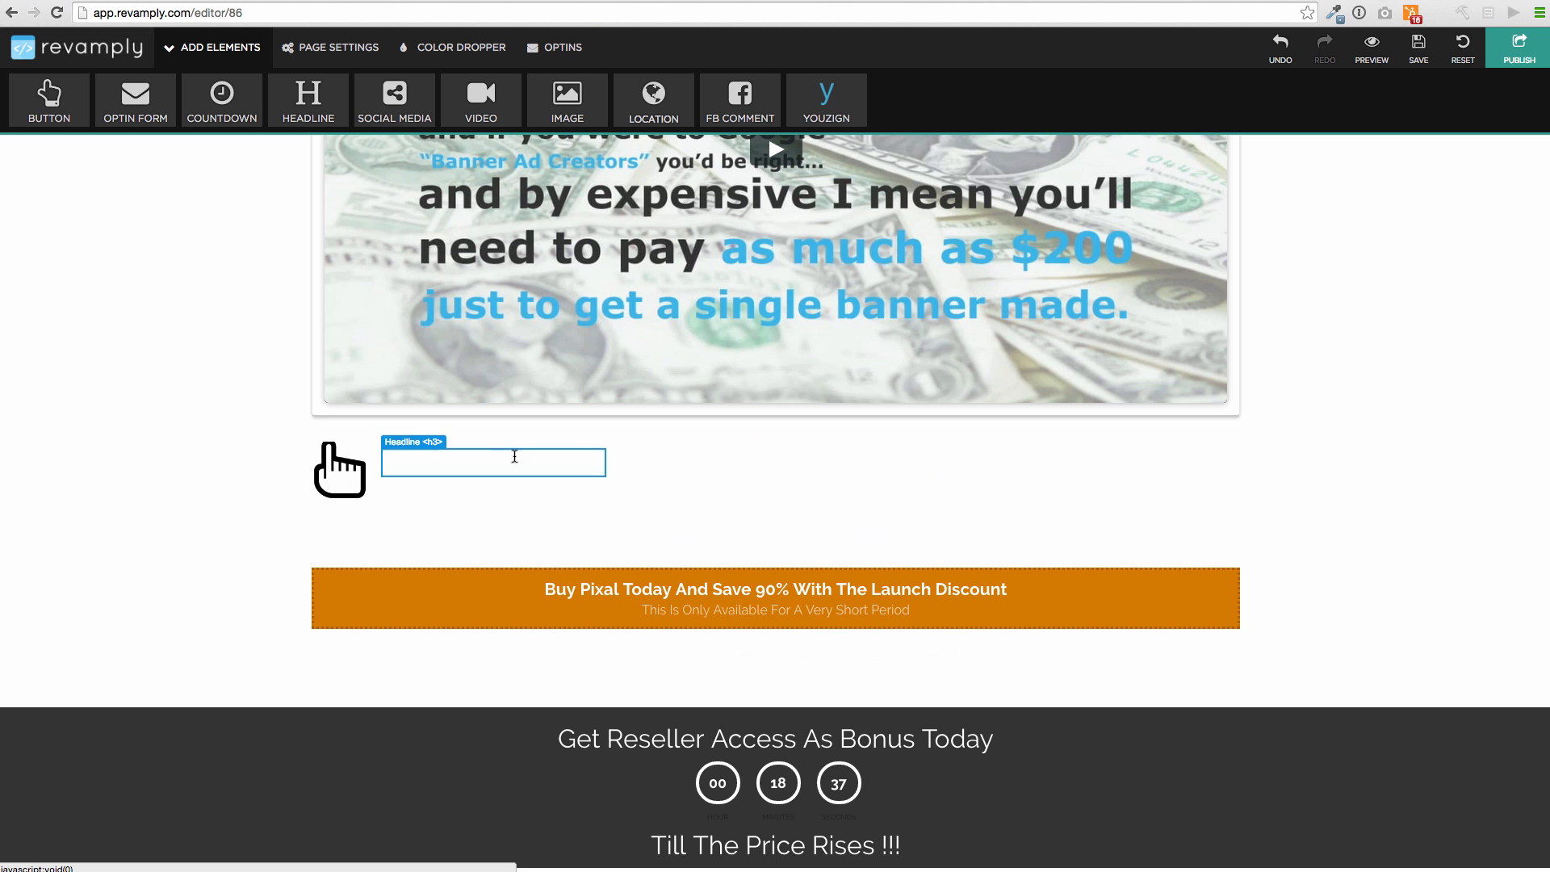
{"action": "left_click", "coordinate": [339, 469]}
{"action": "left_click", "coordinate": [585, 449]}
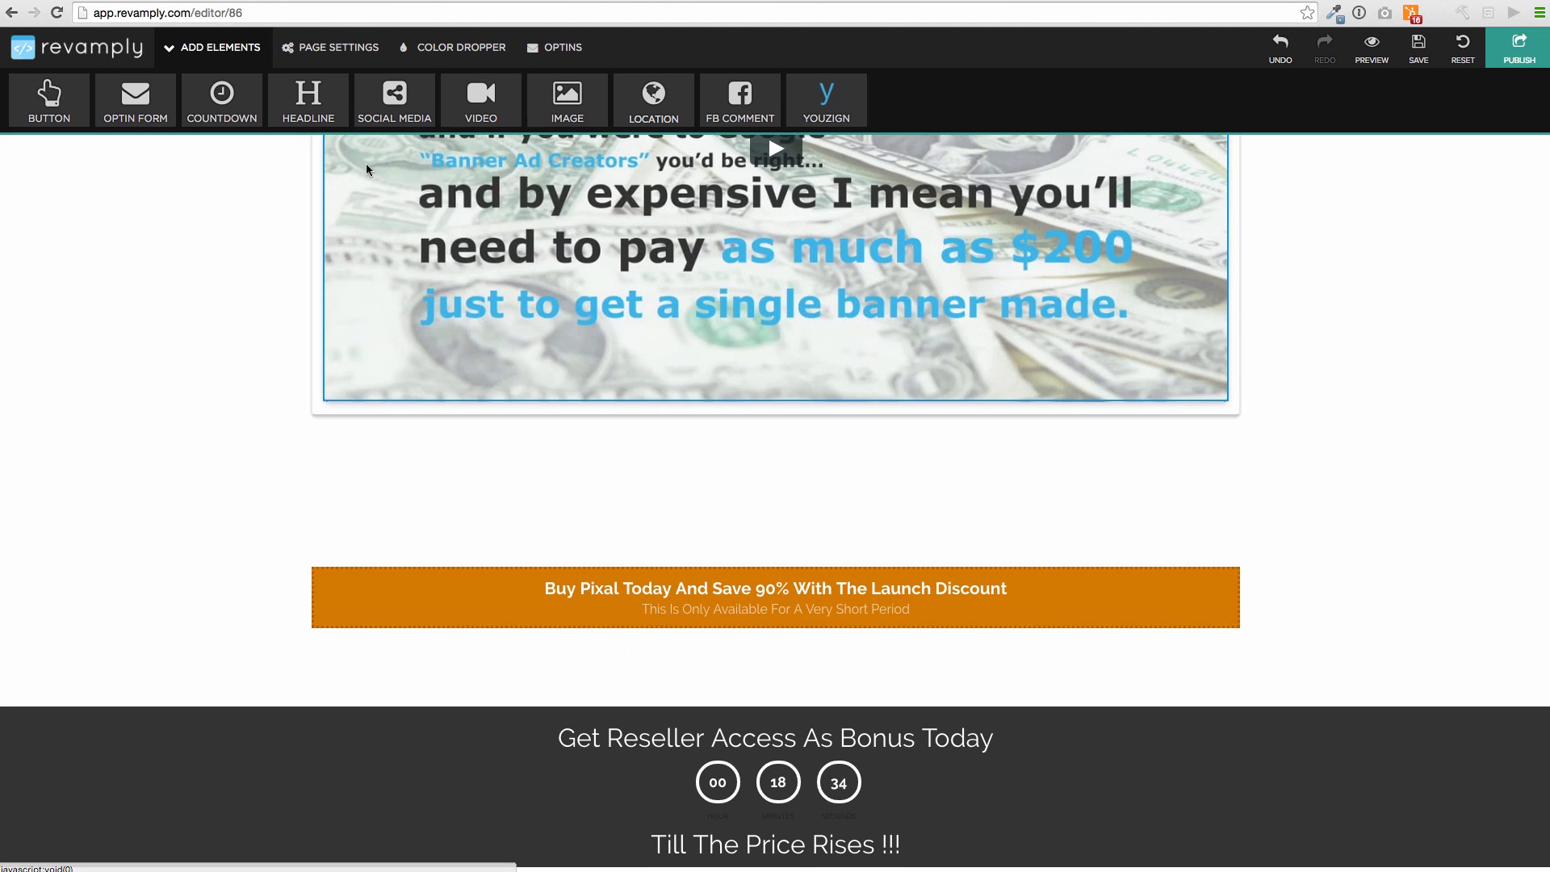
{"action": "scroll", "coordinate": [598, 323], "scroll_direction": "up", "scroll_amount": 5}
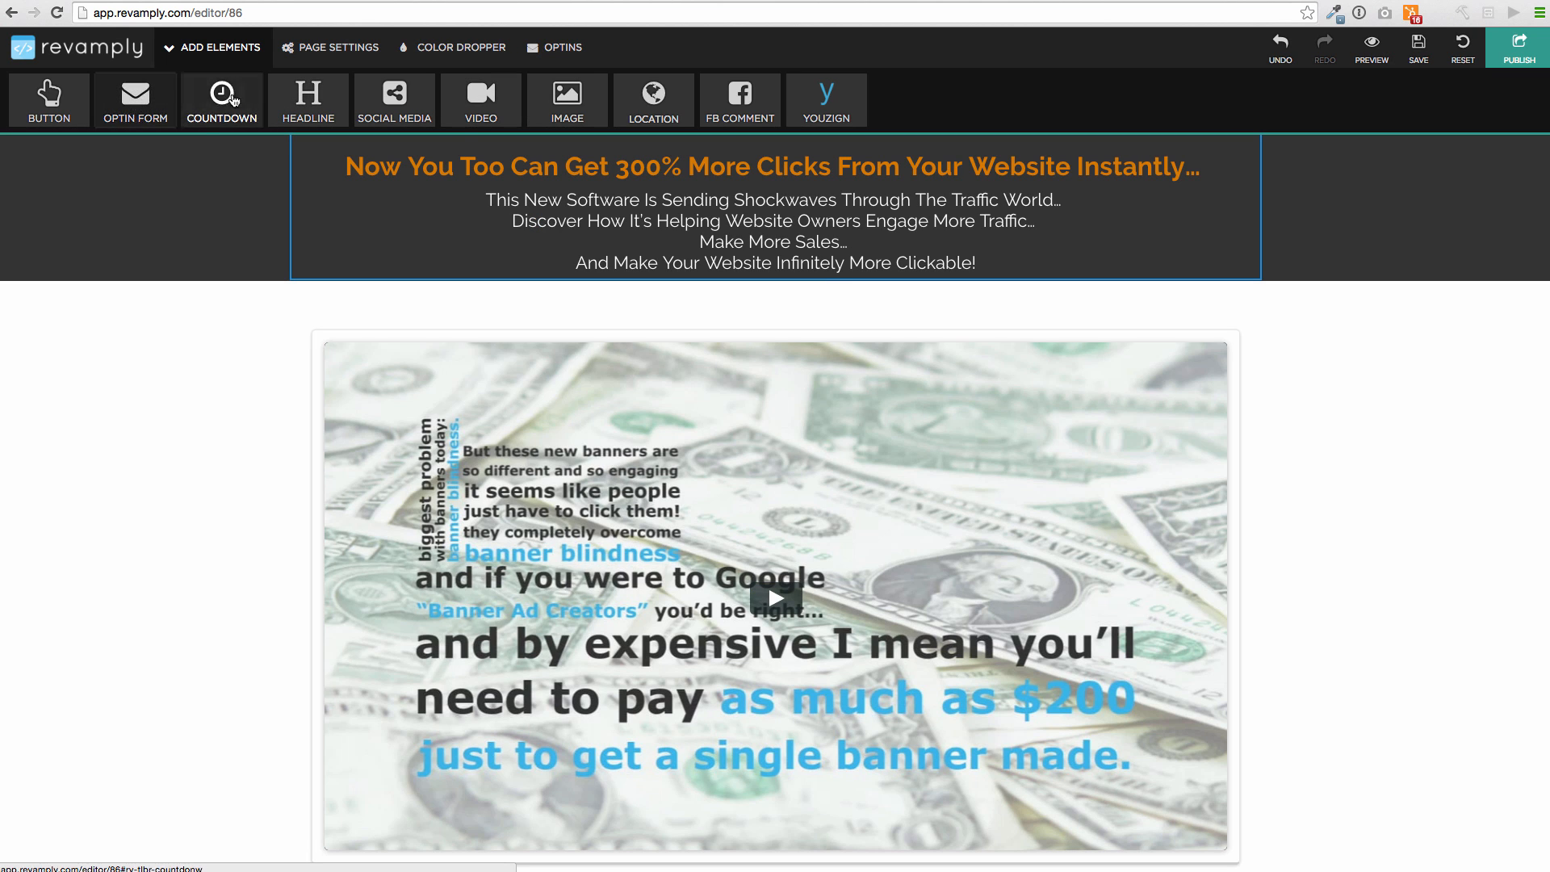
Delete the old countdown timer under 'Get Reseller Access As Bonus Today' and select that section
{"action": "scroll", "coordinate": [717, 364], "scroll_direction": "down", "scroll_amount": 2}
{"action": "scroll", "coordinate": [717, 364], "scroll_direction": "down", "scroll_amount": 2}
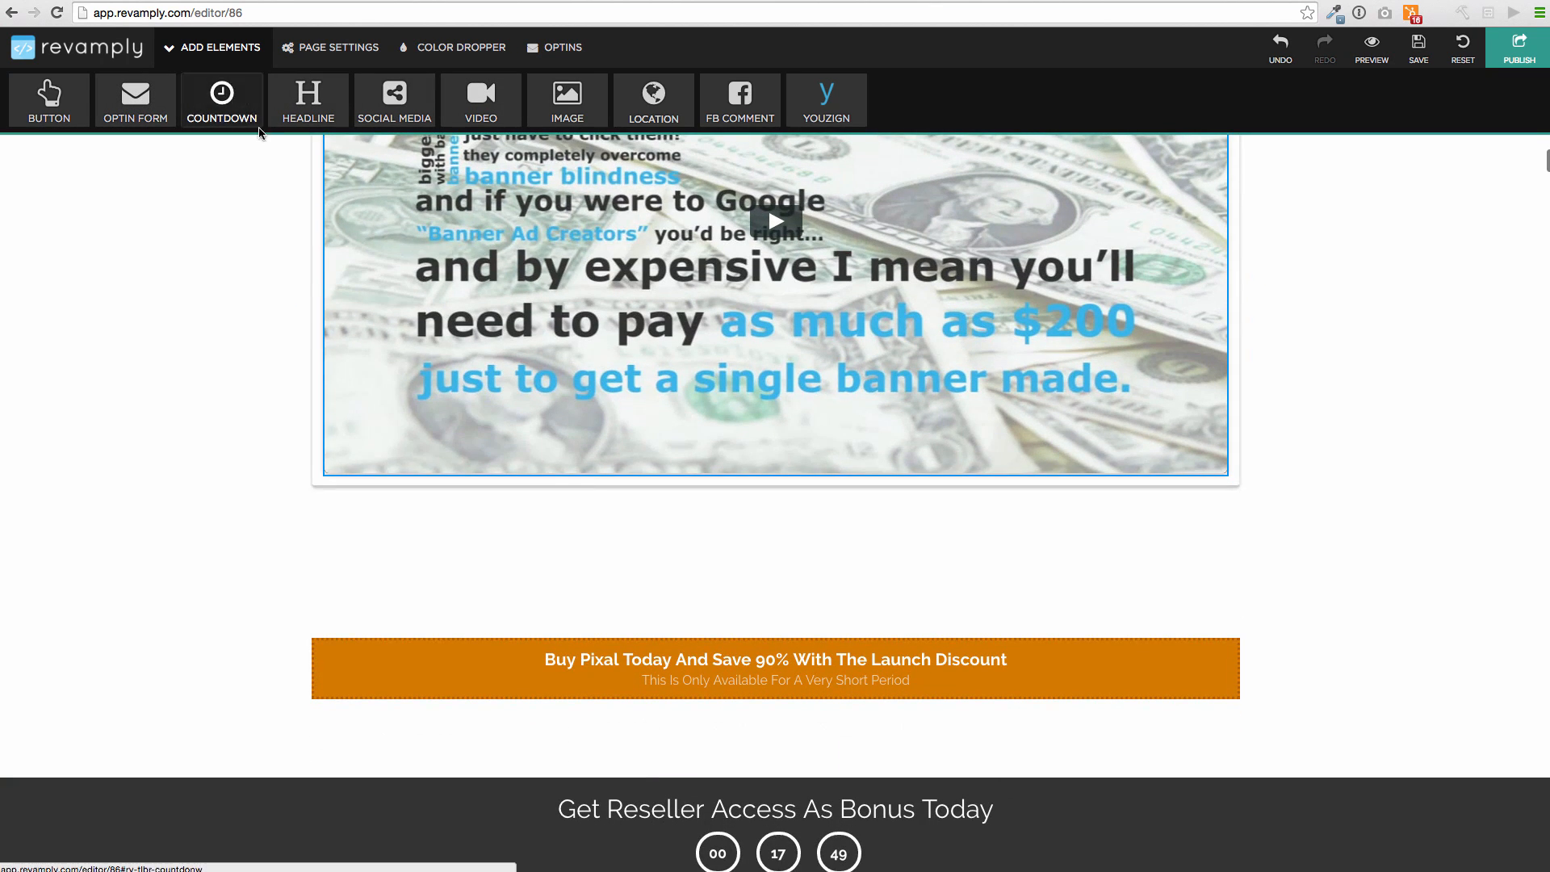
{"action": "scroll", "coordinate": [640, 311], "scroll_direction": "down", "scroll_amount": 2}
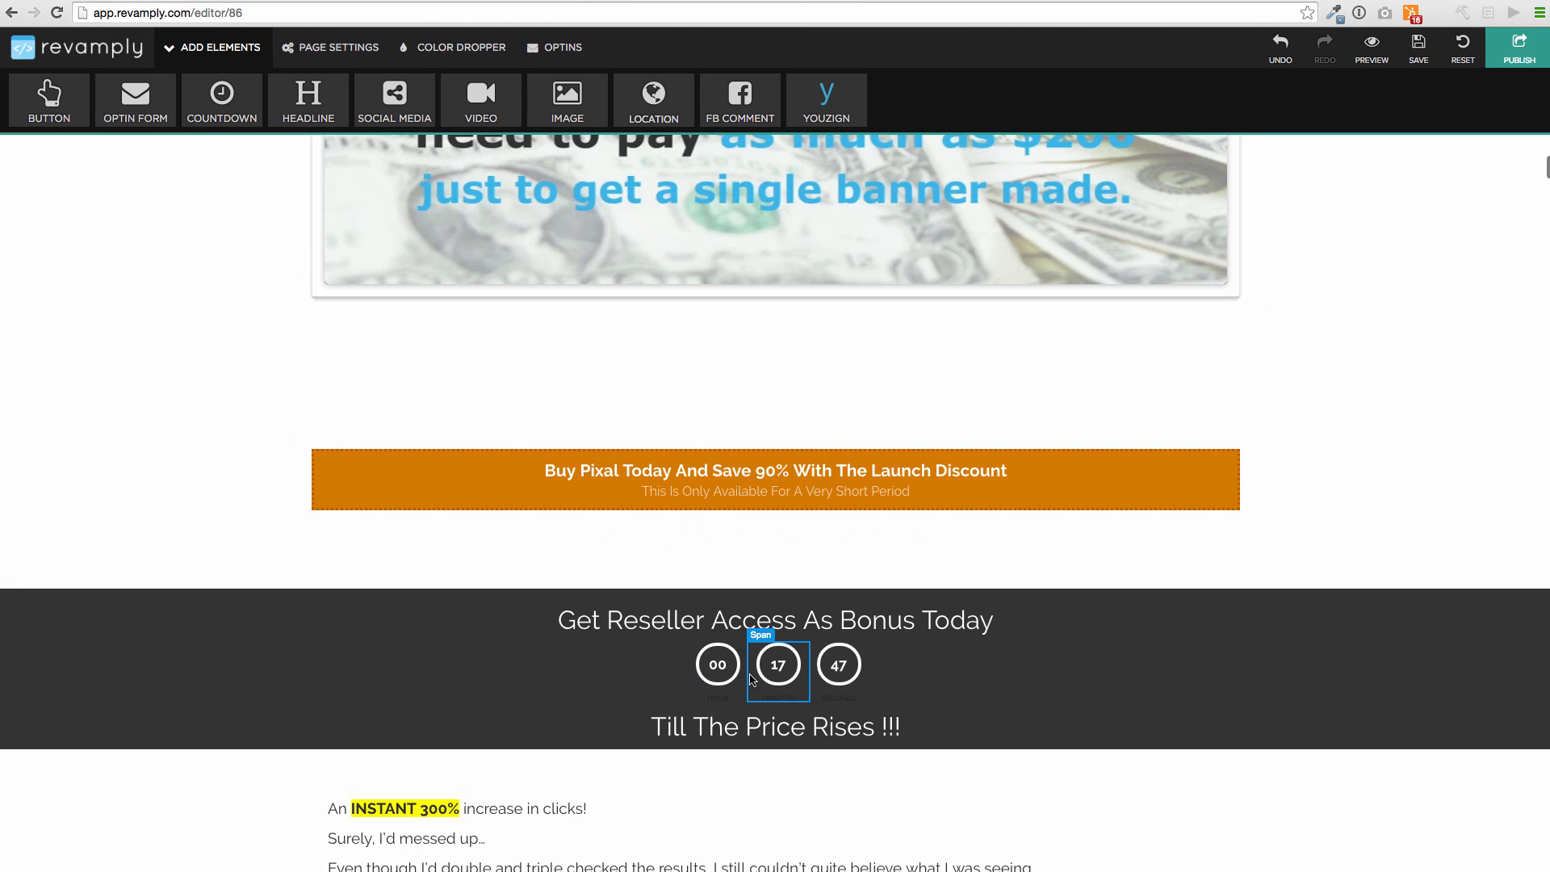
{"action": "left_click", "coordinate": [948, 692]}
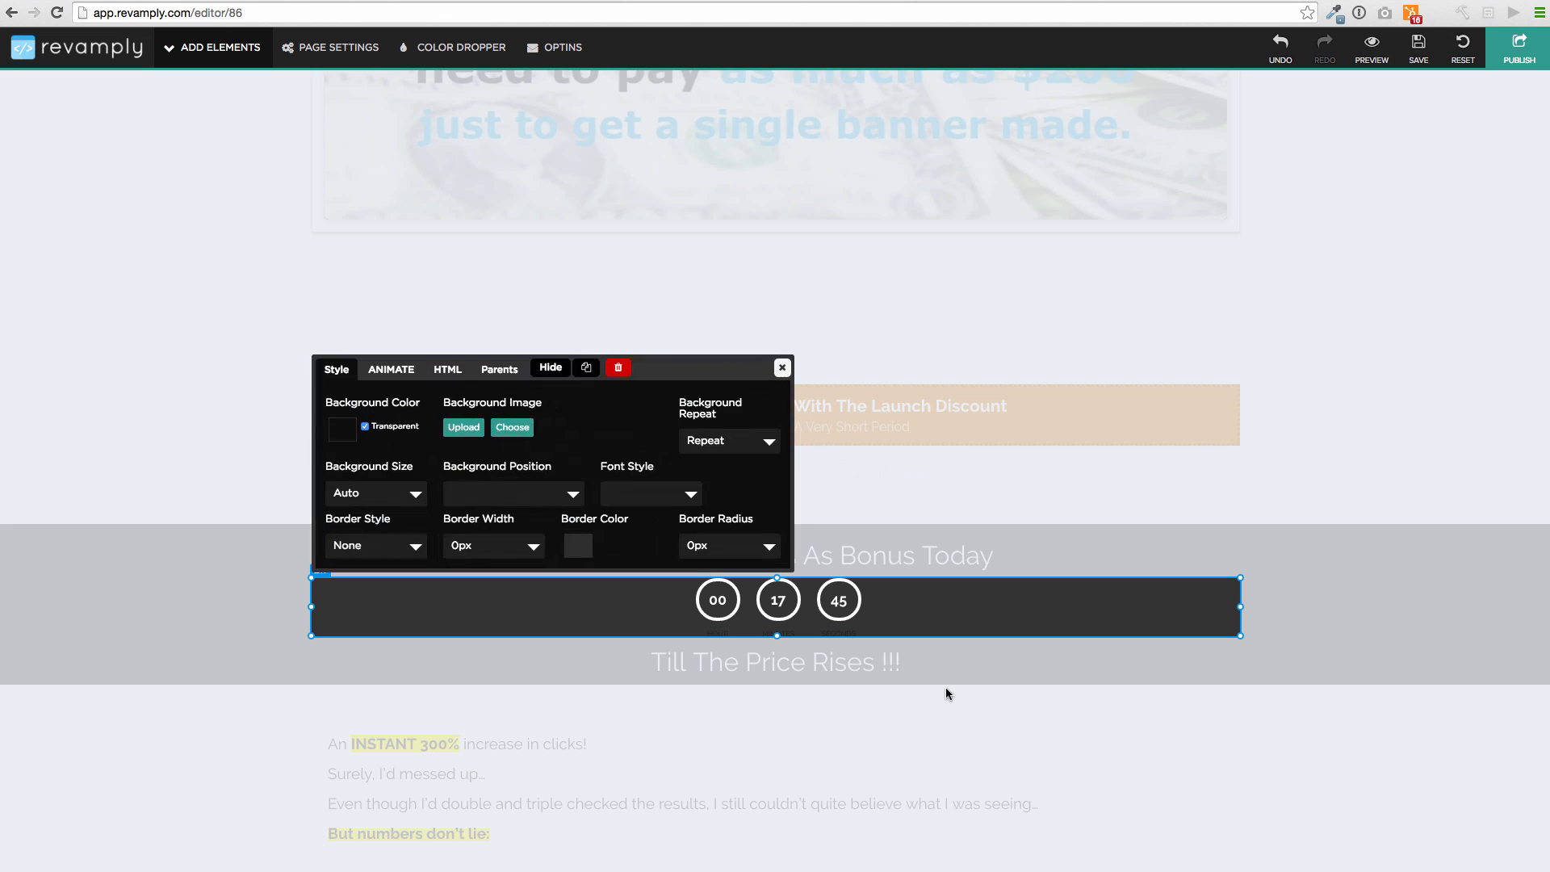
{"action": "left_click", "coordinate": [619, 368]}
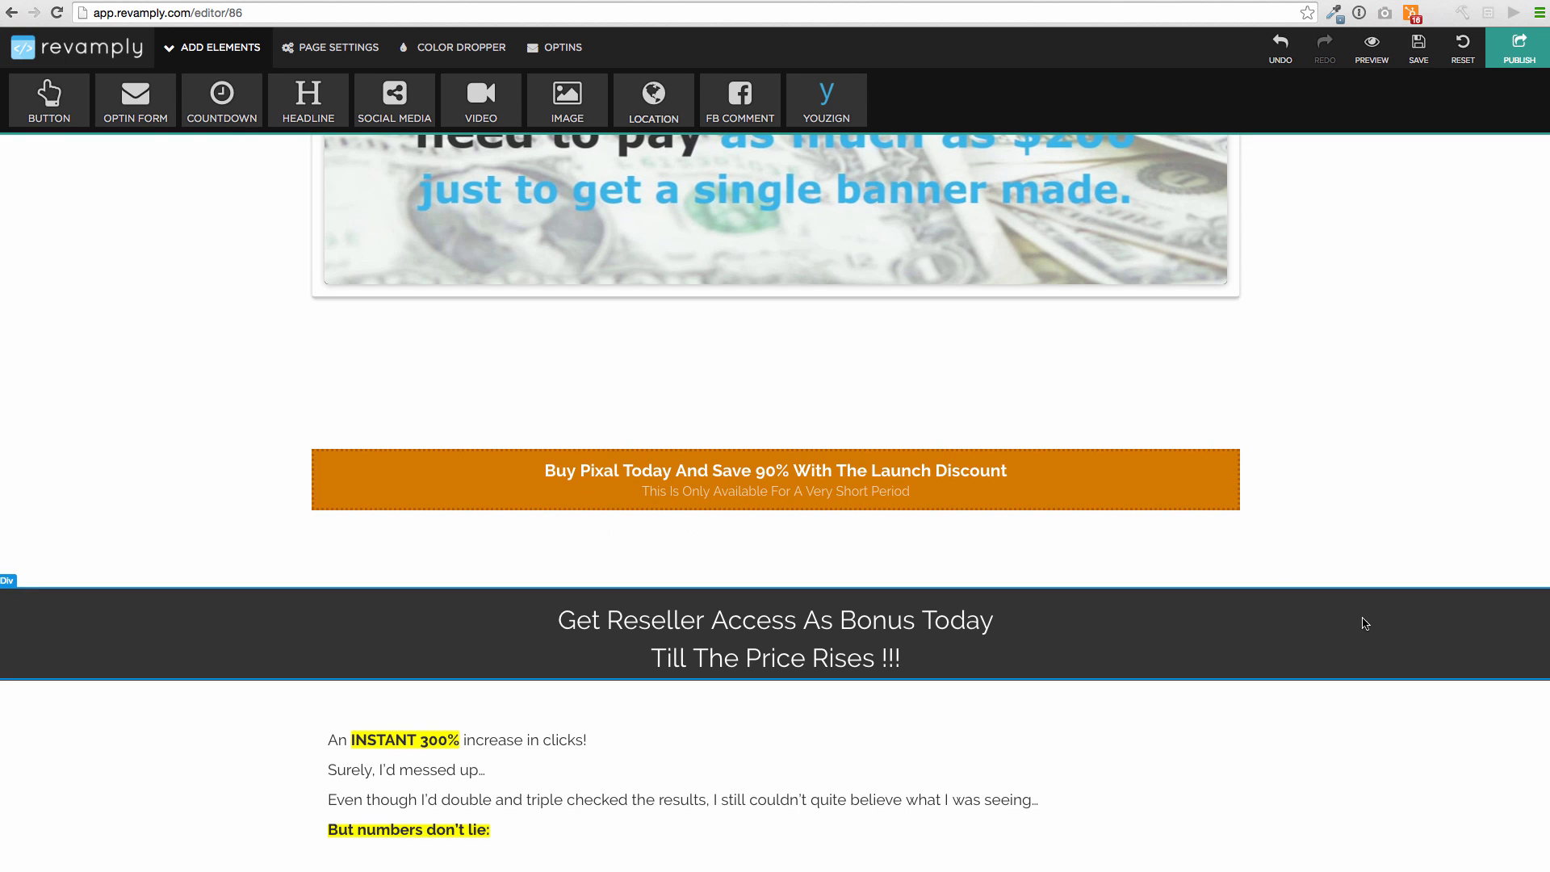
{"action": "left_click", "coordinate": [1361, 648]}
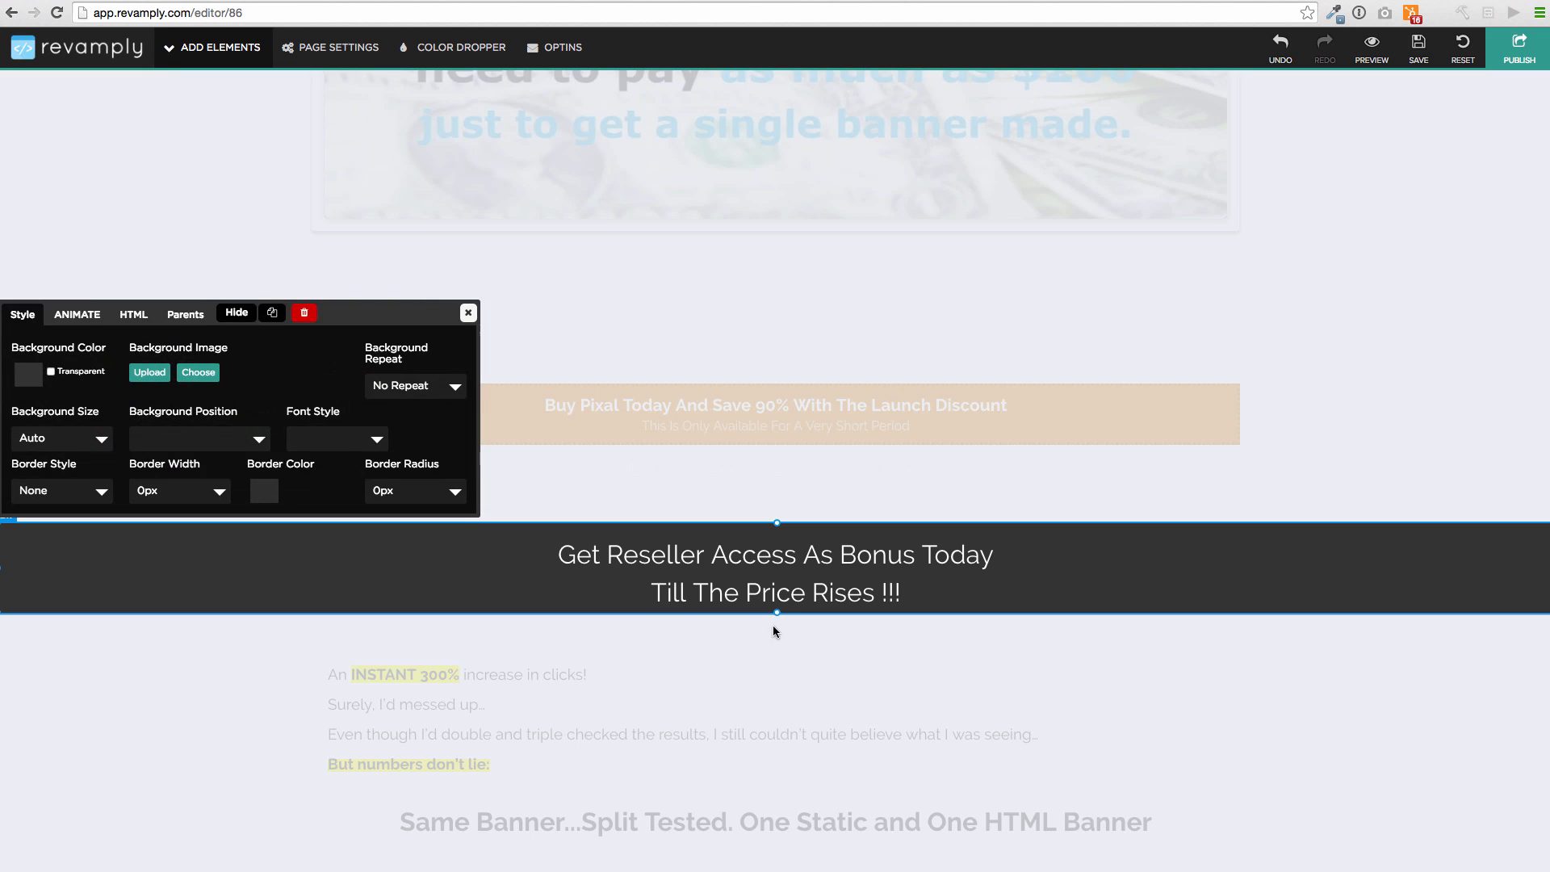
Lengthen the reseller section and drop the dark week/day/hour/minute/second countdown template into it
{"action": "left_click_drag", "start_coordinate": [777, 612], "coordinate": [777, 688]}
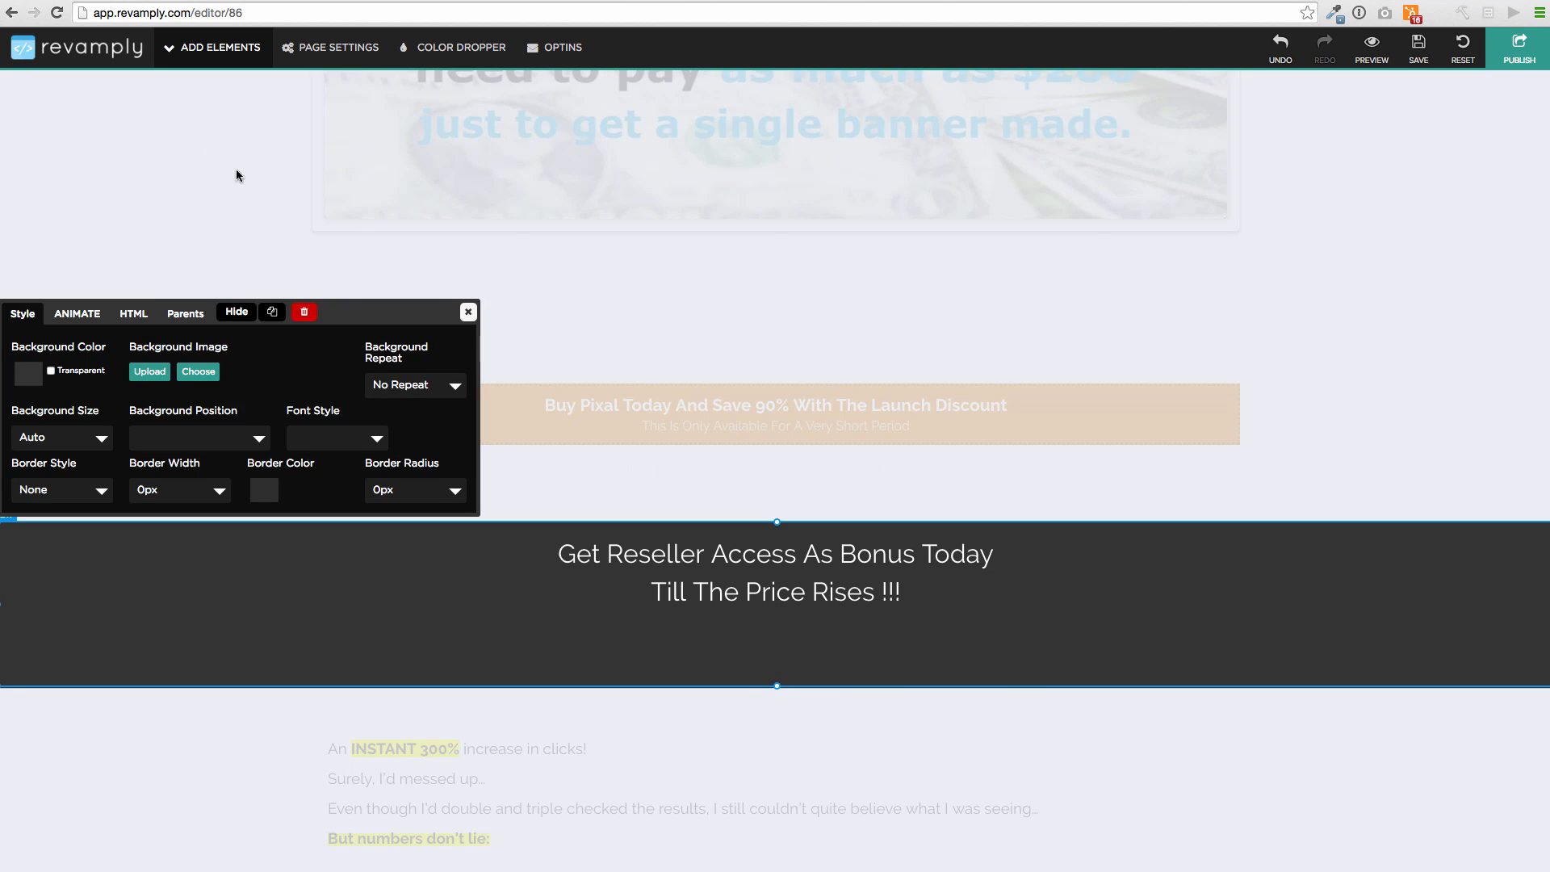
{"action": "left_click", "coordinate": [235, 50]}
{"action": "left_click", "coordinate": [249, 101]}
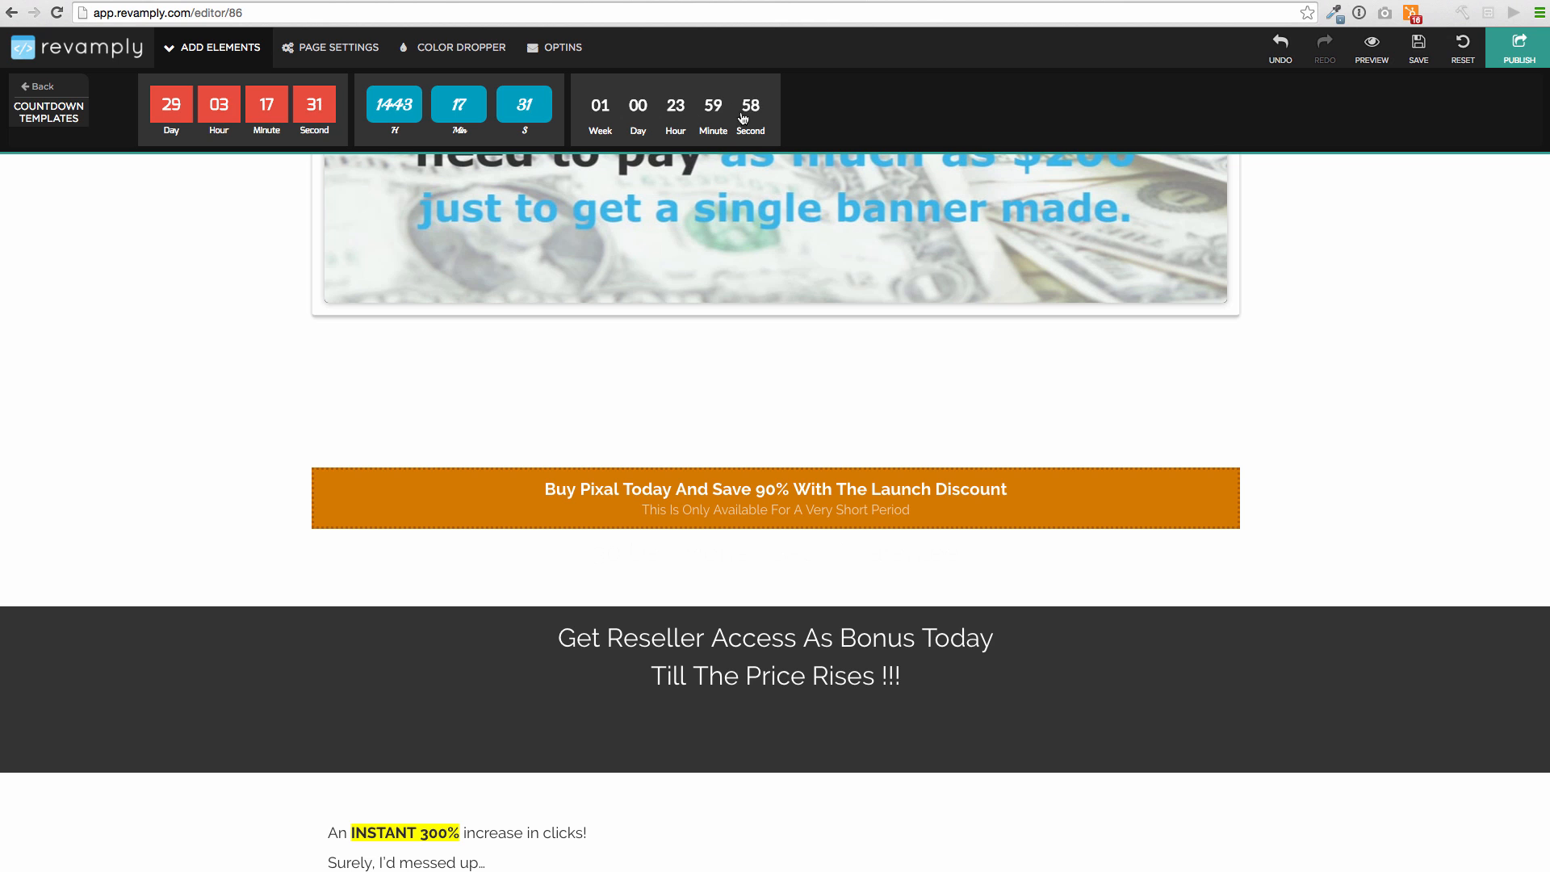
{"action": "left_click_drag", "start_coordinate": [671, 100], "coordinate": [778, 702]}
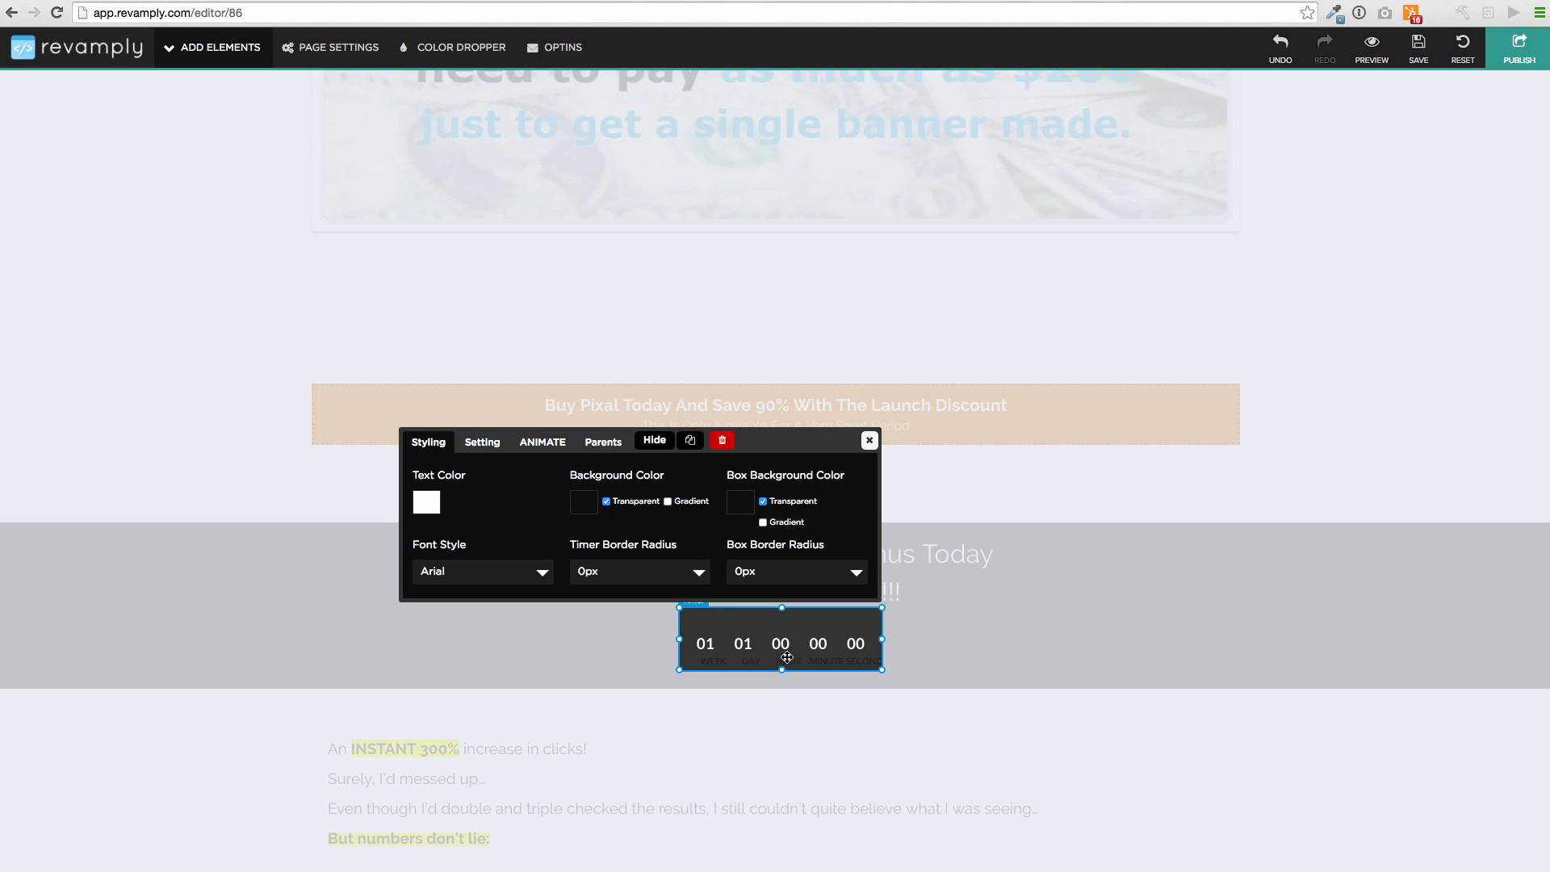
Set the new timer's number of days to 1 and give it the Flash animation
{"action": "left_click", "coordinate": [479, 440]}
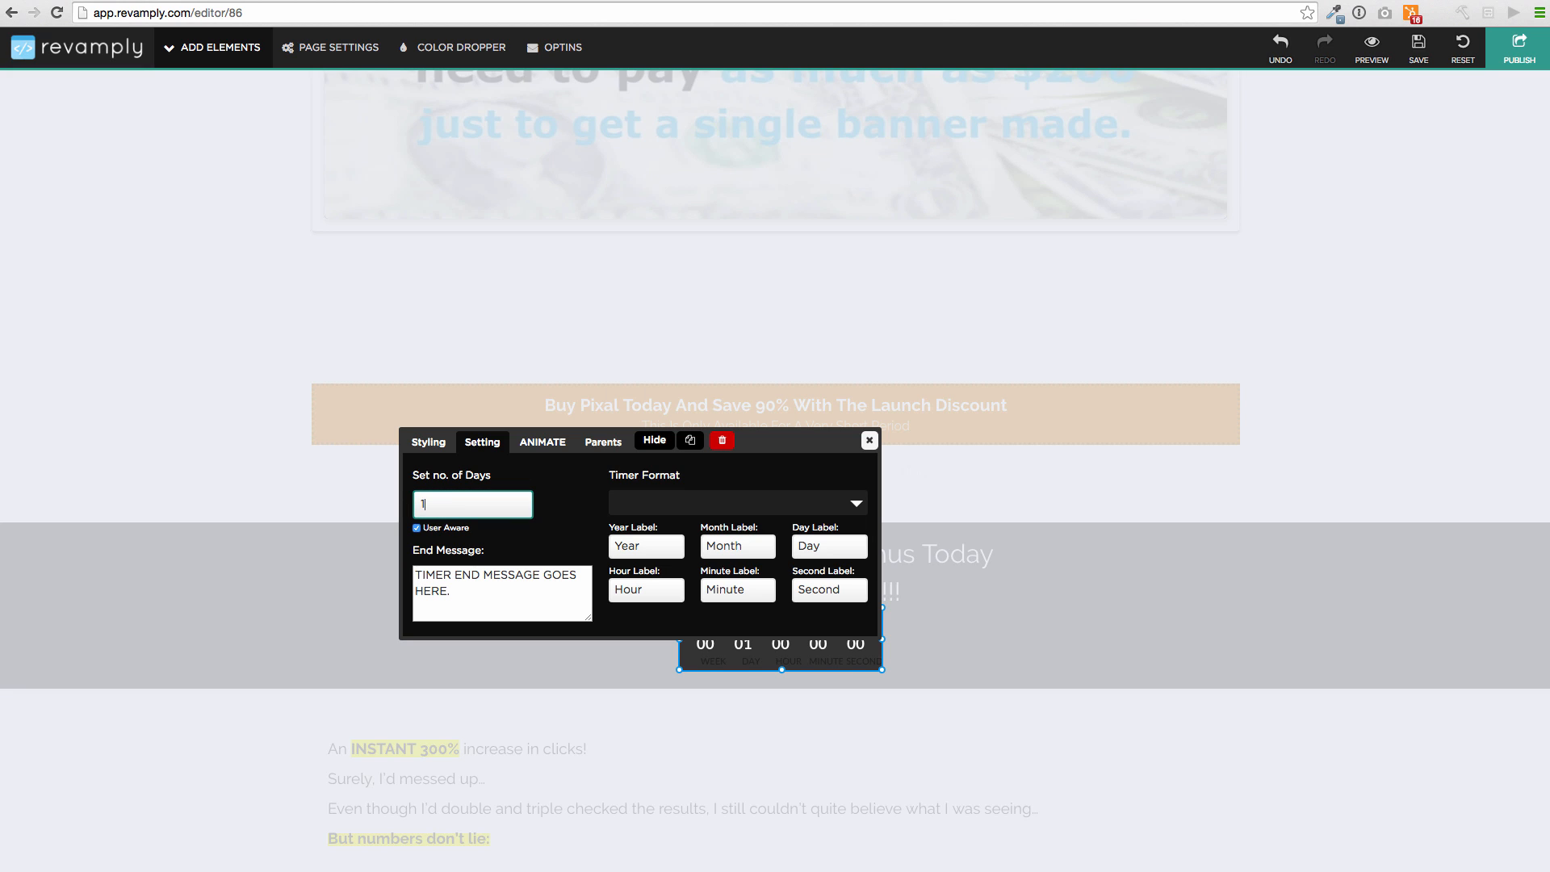
{"action": "left_click", "coordinate": [869, 440]}
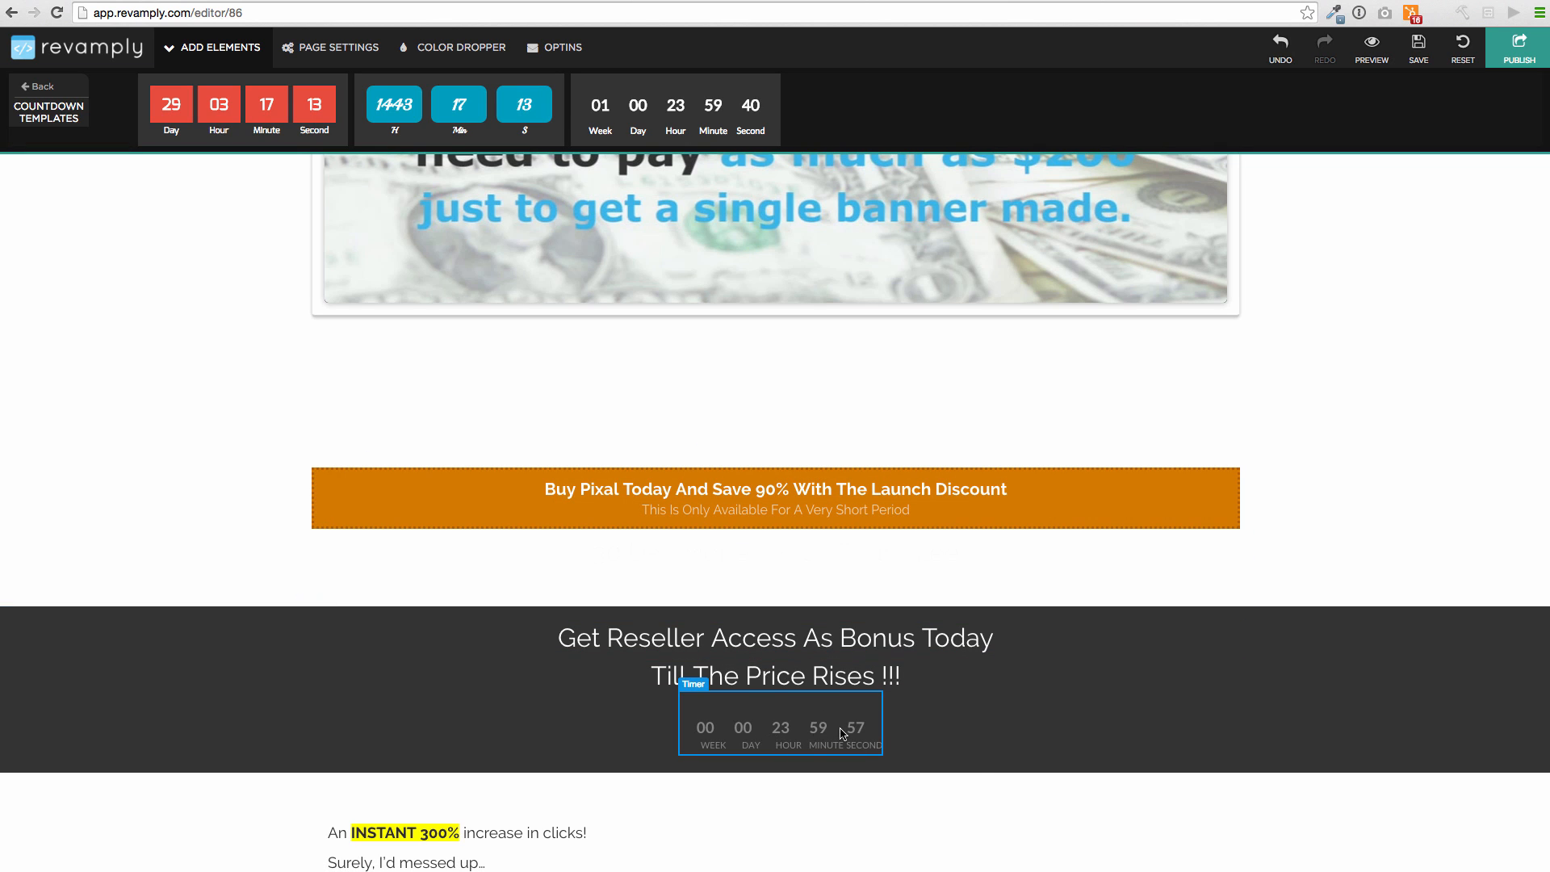
{"action": "left_click", "coordinate": [802, 743]}
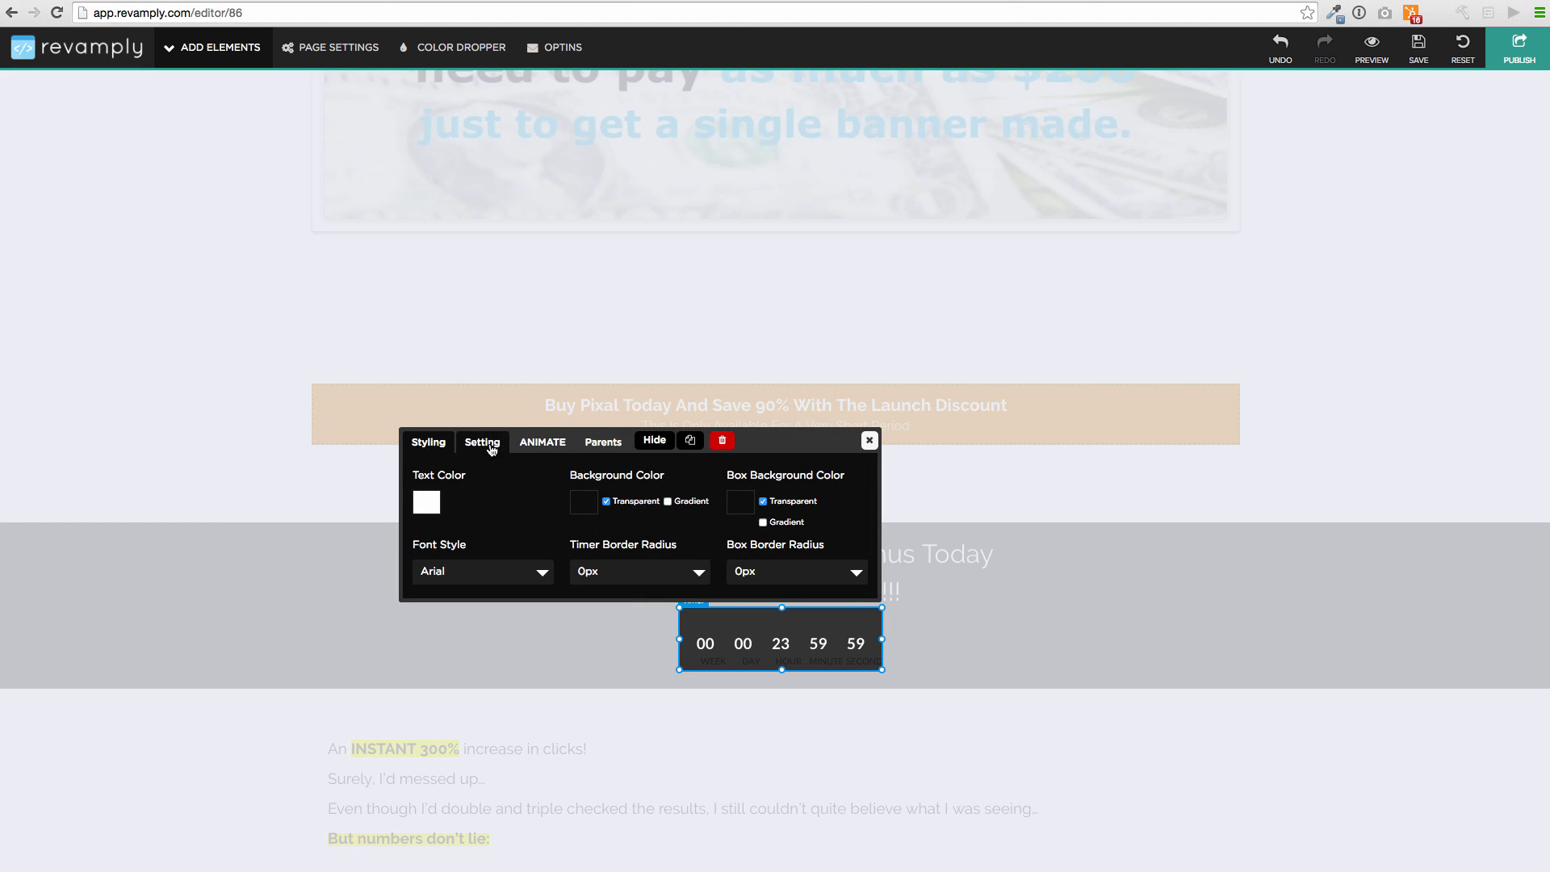
{"action": "left_click", "coordinate": [542, 442]}
{"action": "left_click", "coordinate": [593, 506]}
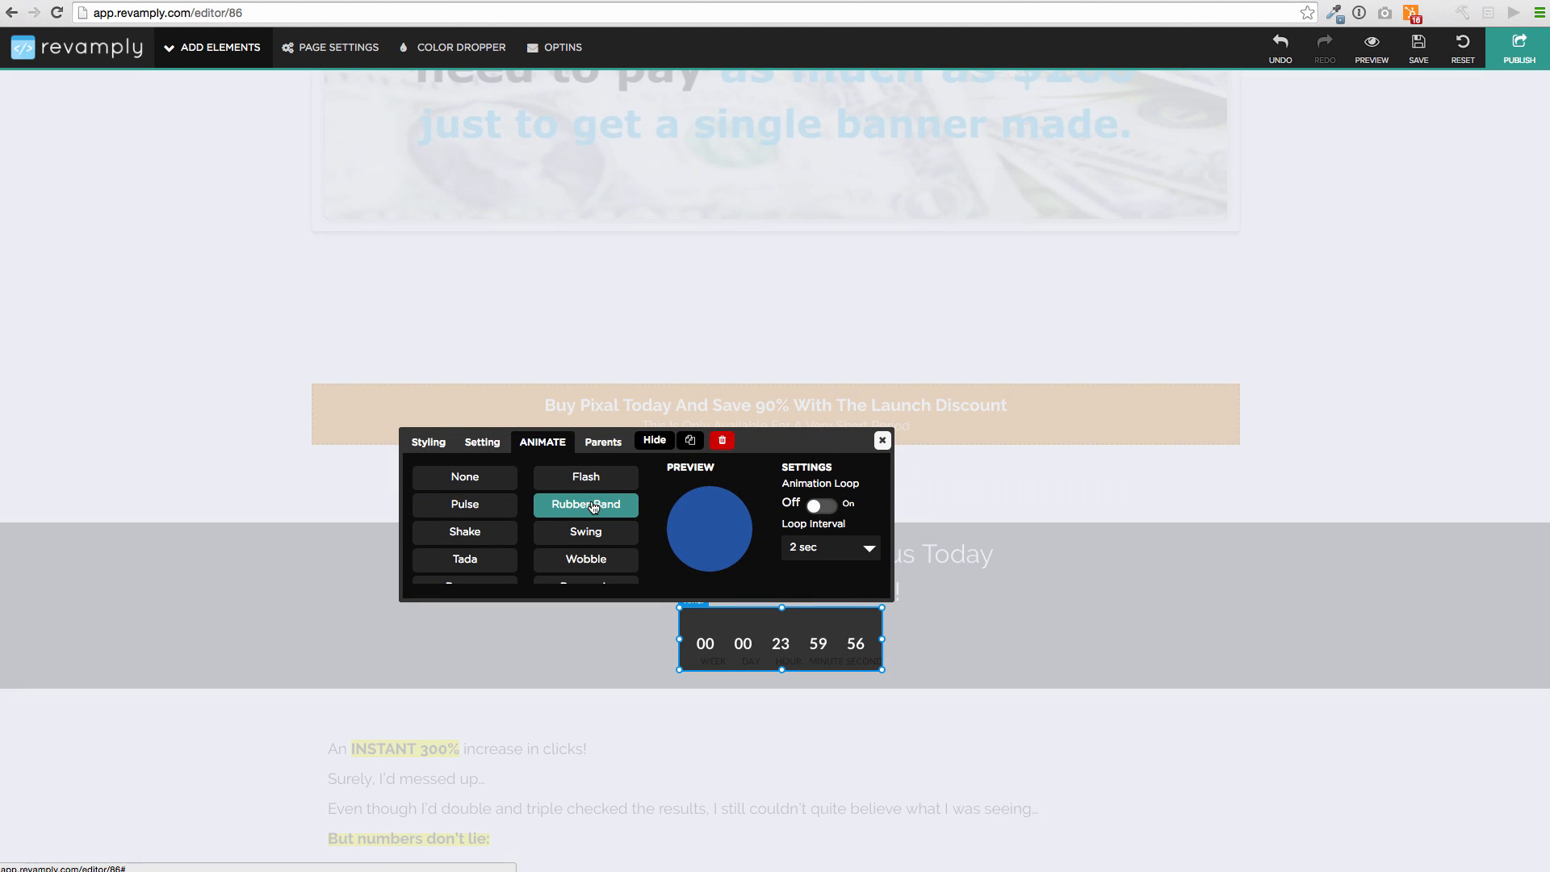
{"action": "left_click", "coordinate": [593, 479]}
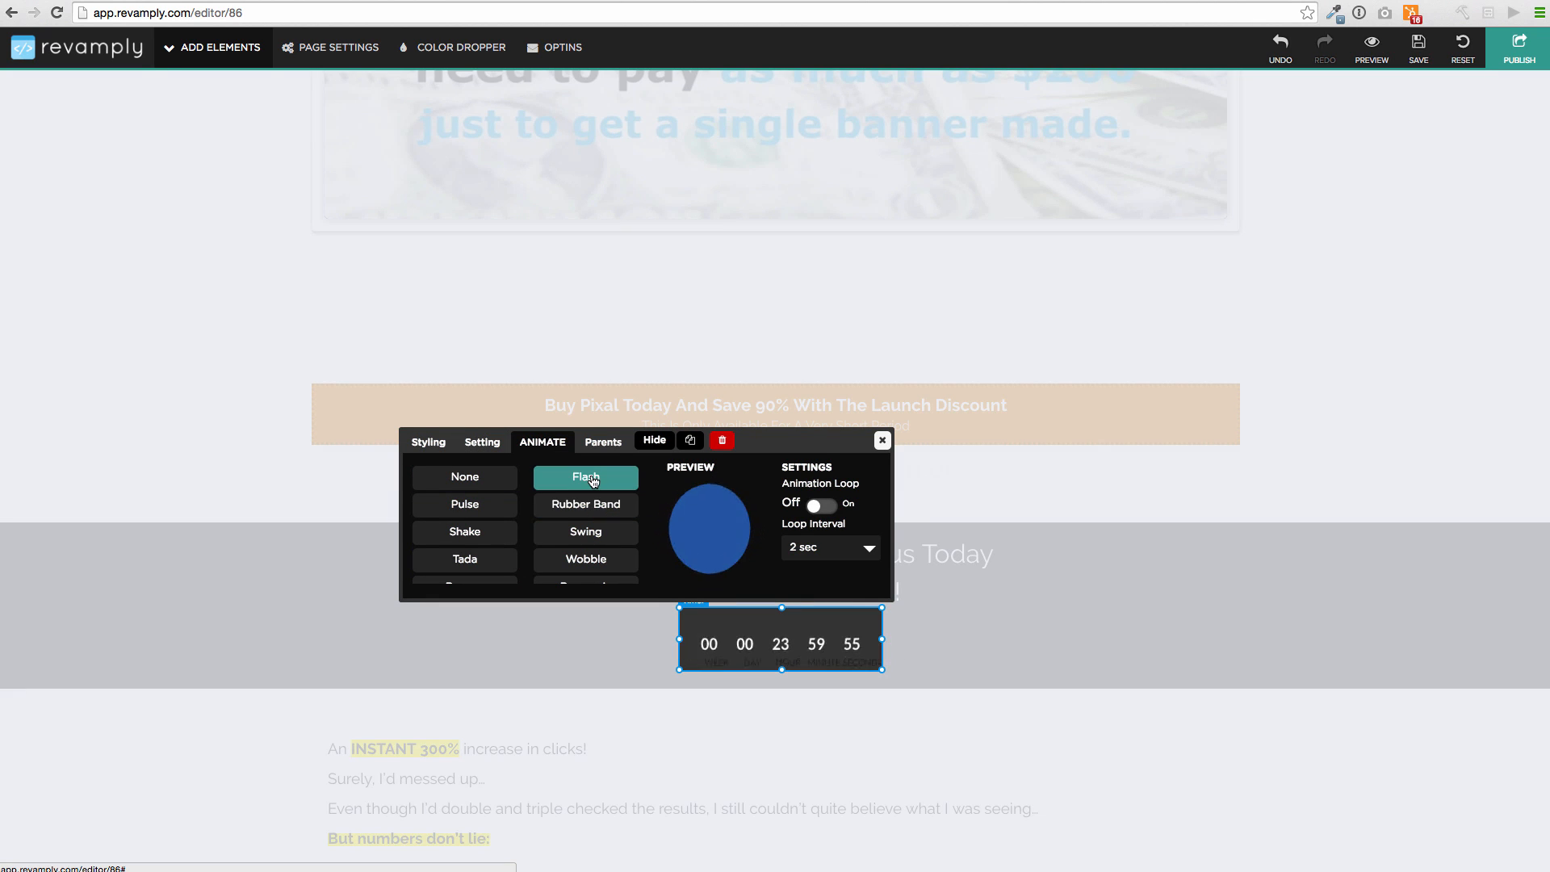
{"action": "left_click", "coordinate": [882, 441]}
Preview Rubber Band, Swing and Flash on the top sales video, then apply Shake
{"action": "scroll", "coordinate": [885, 448], "scroll_direction": "up", "scroll_amount": 7}
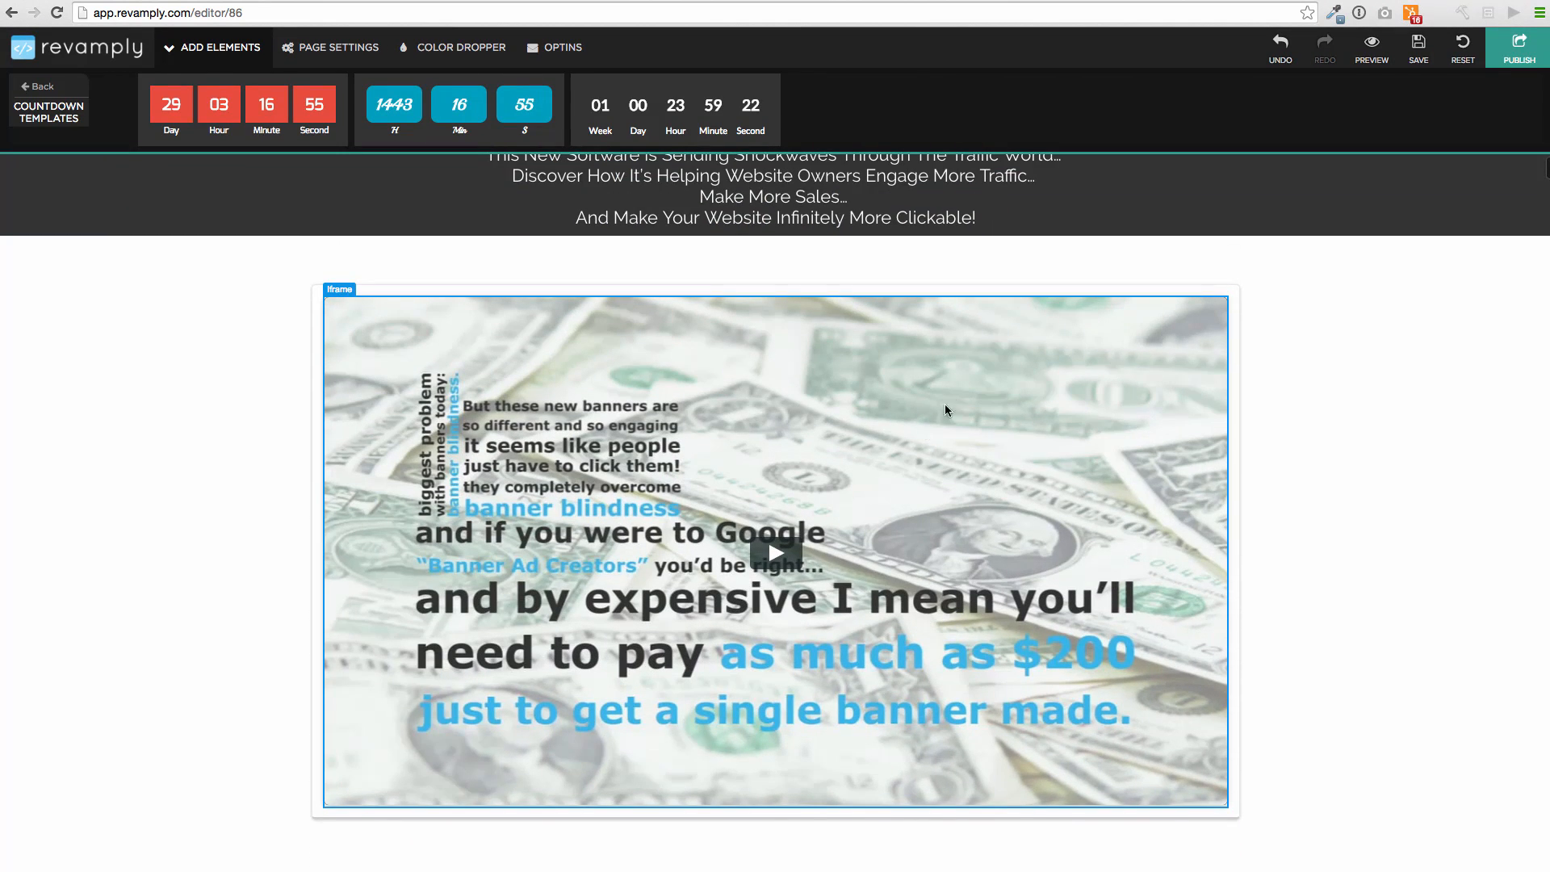
{"action": "left_click", "coordinate": [952, 397]}
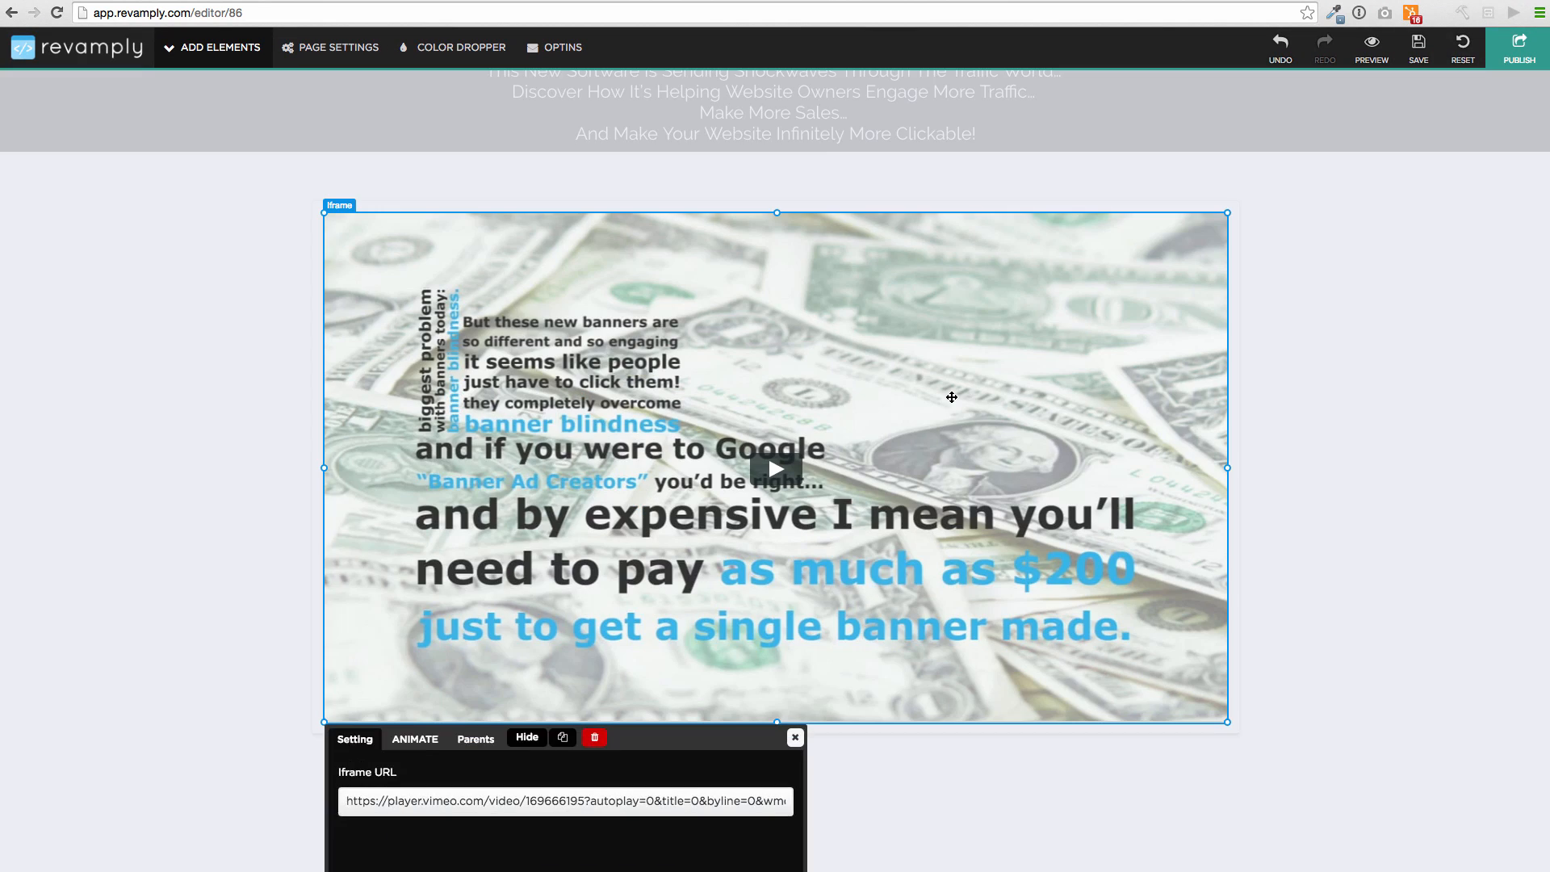
{"action": "left_click", "coordinate": [415, 739]}
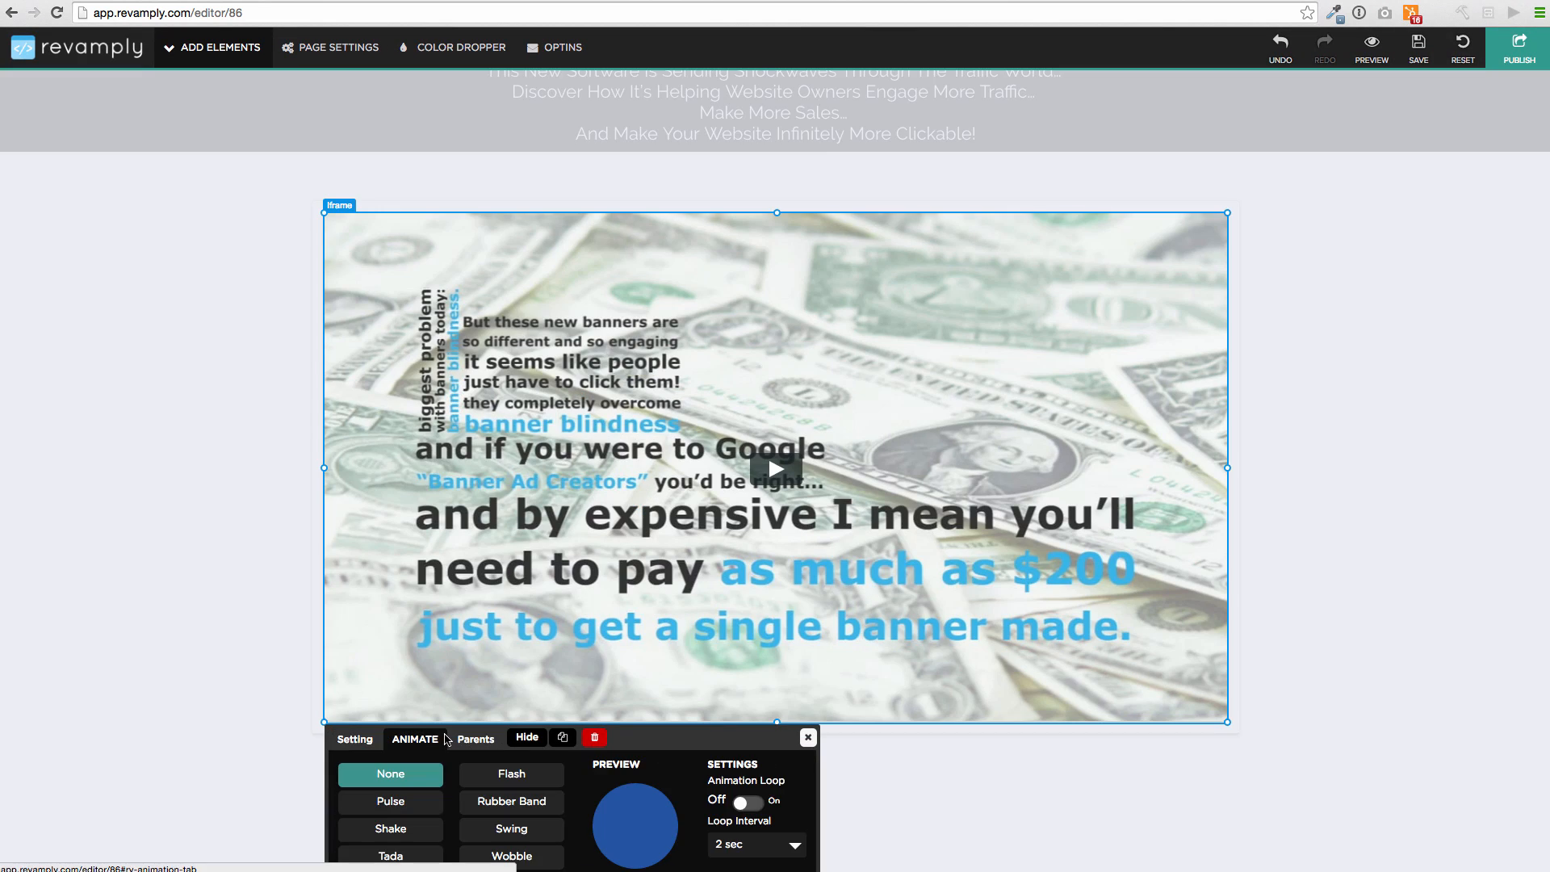
{"action": "left_click", "coordinate": [516, 801]}
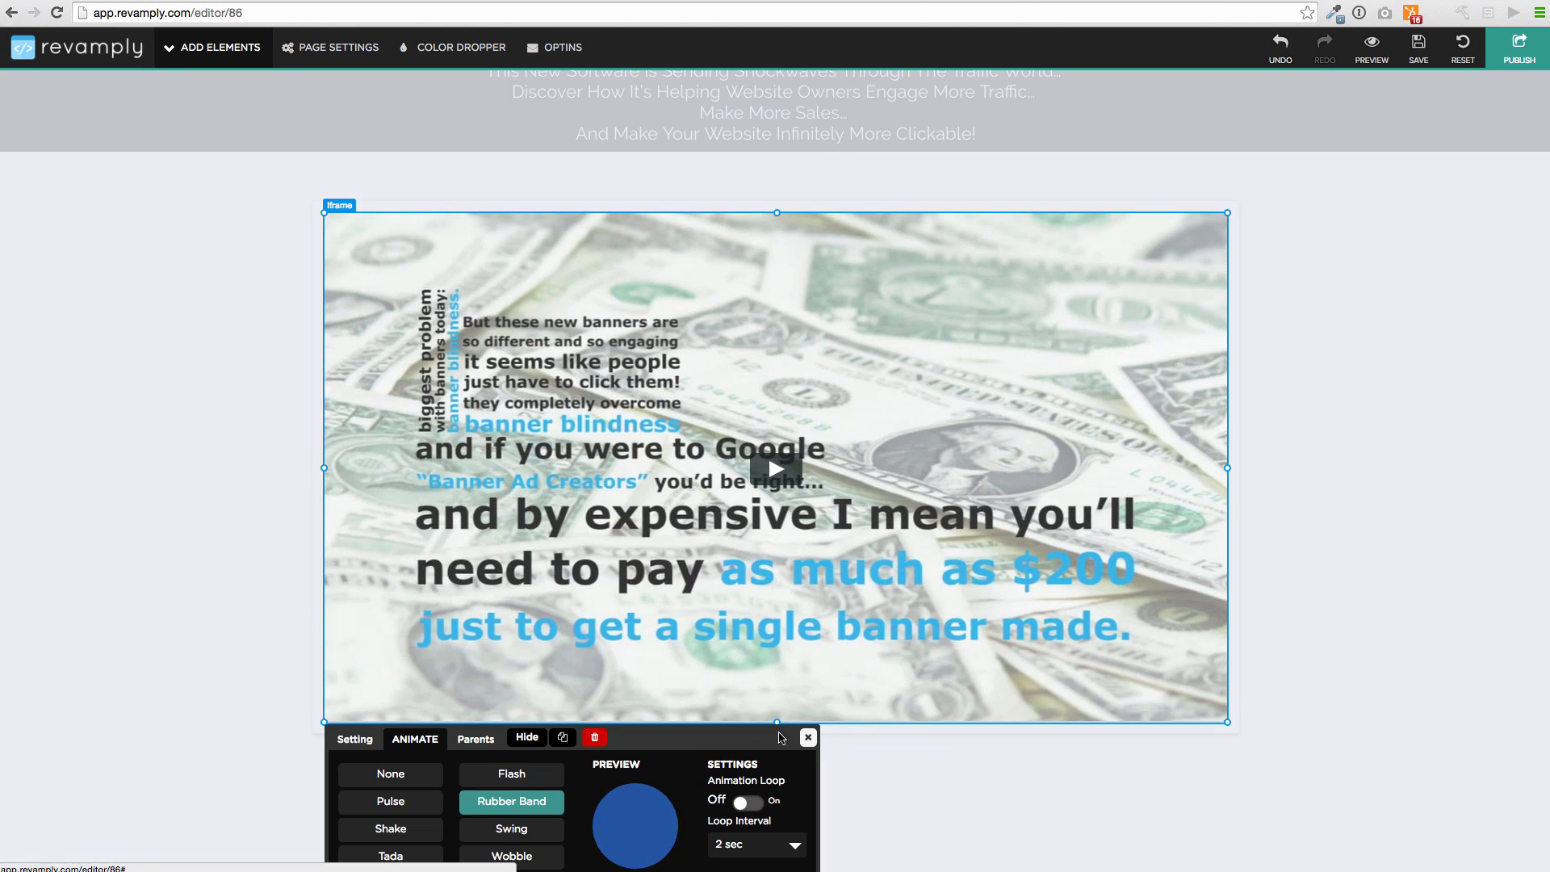
{"action": "left_click", "coordinate": [483, 822]}
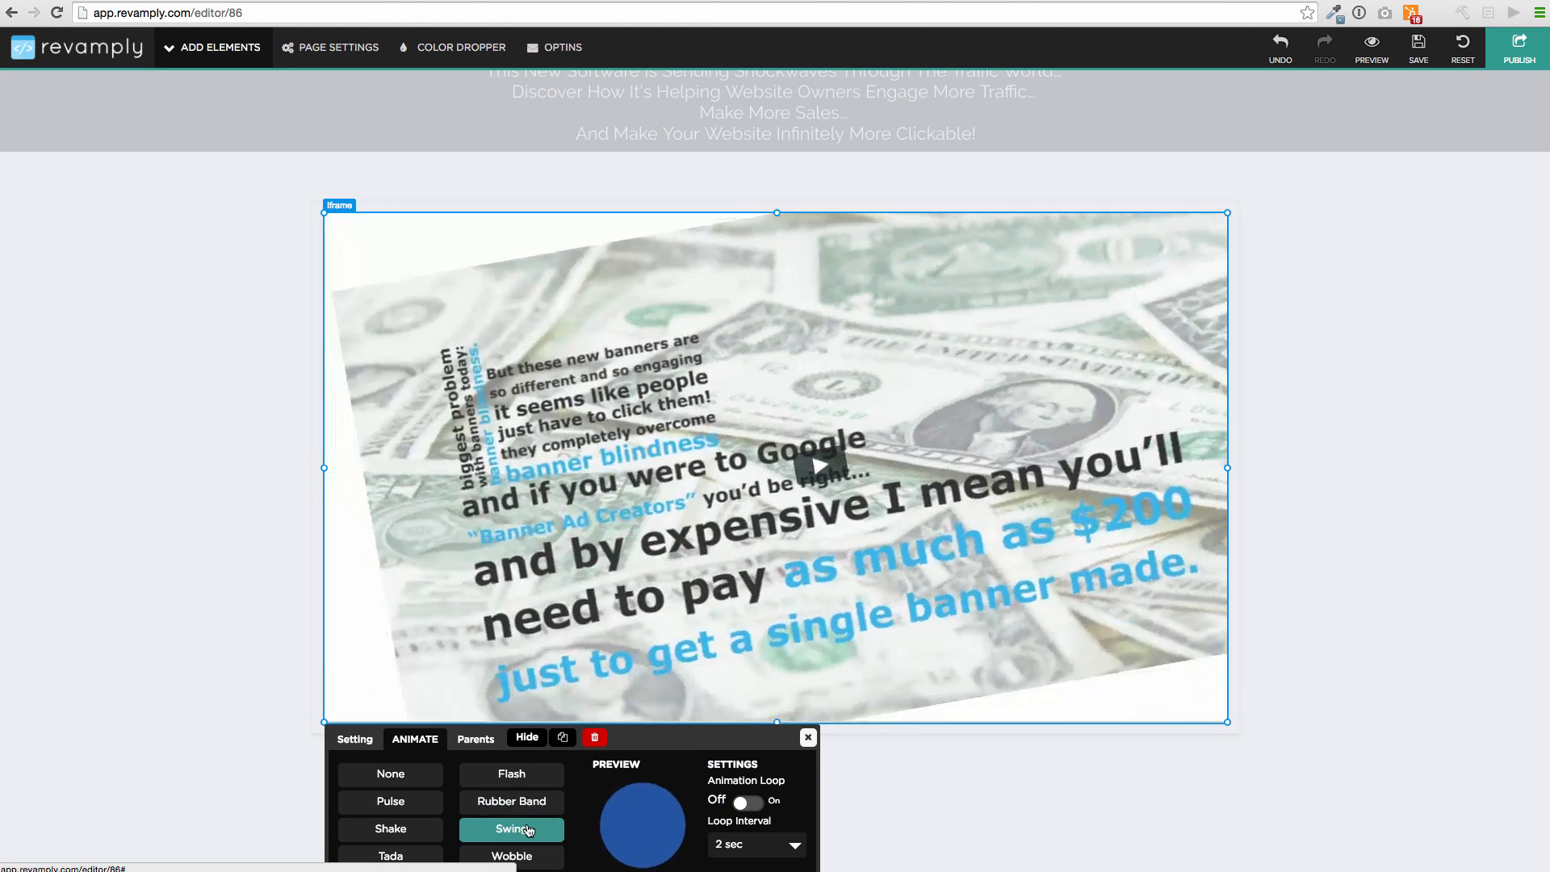
{"action": "left_click", "coordinate": [521, 775]}
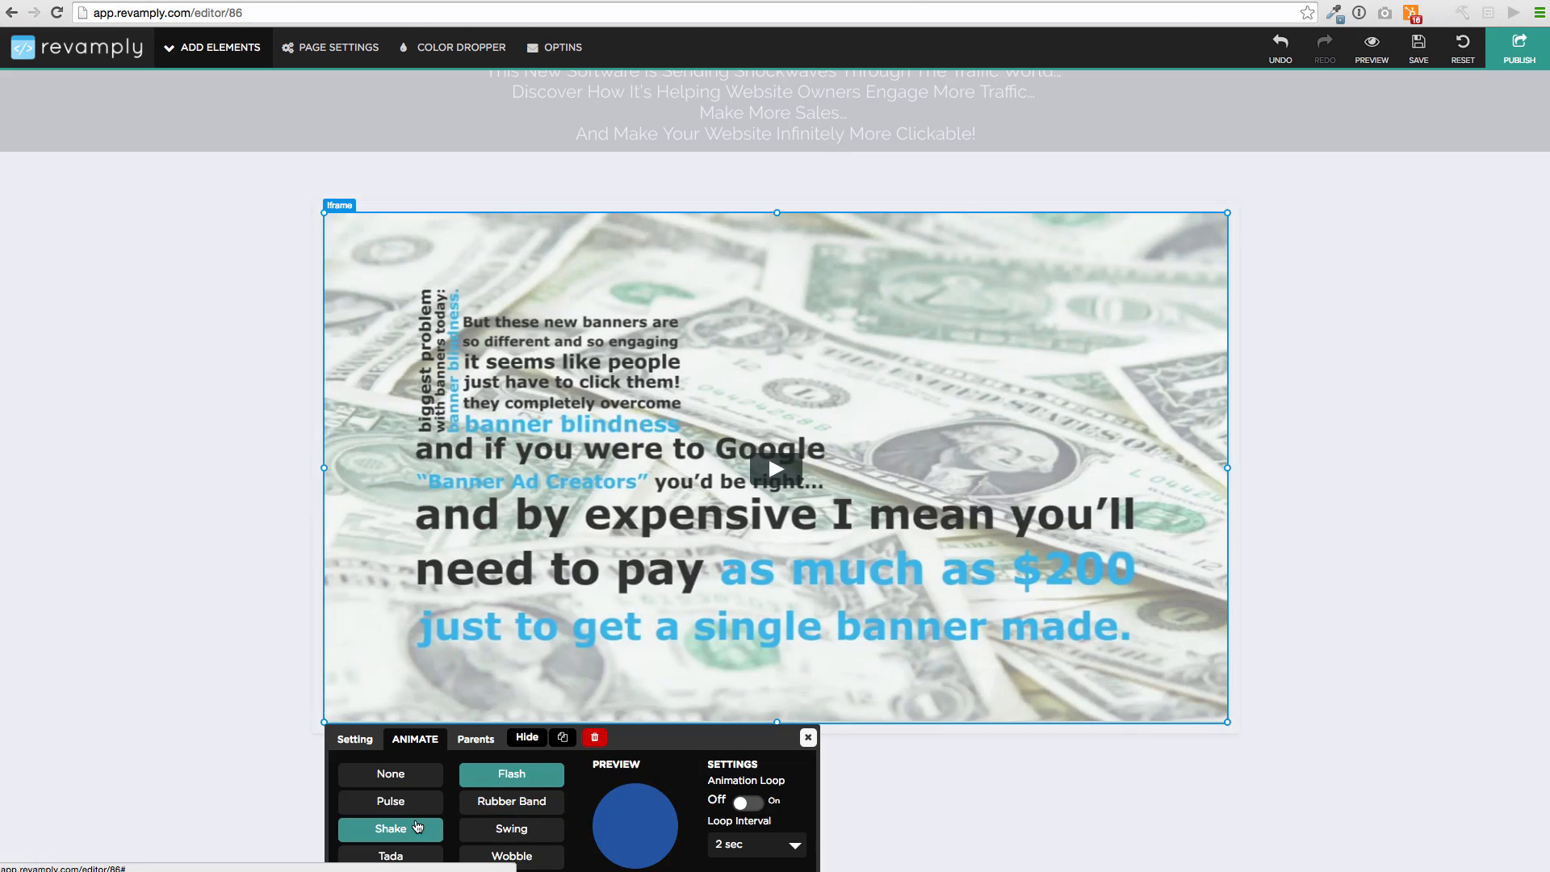
{"action": "left_click", "coordinate": [391, 829]}
{"action": "left_click", "coordinate": [806, 738]}
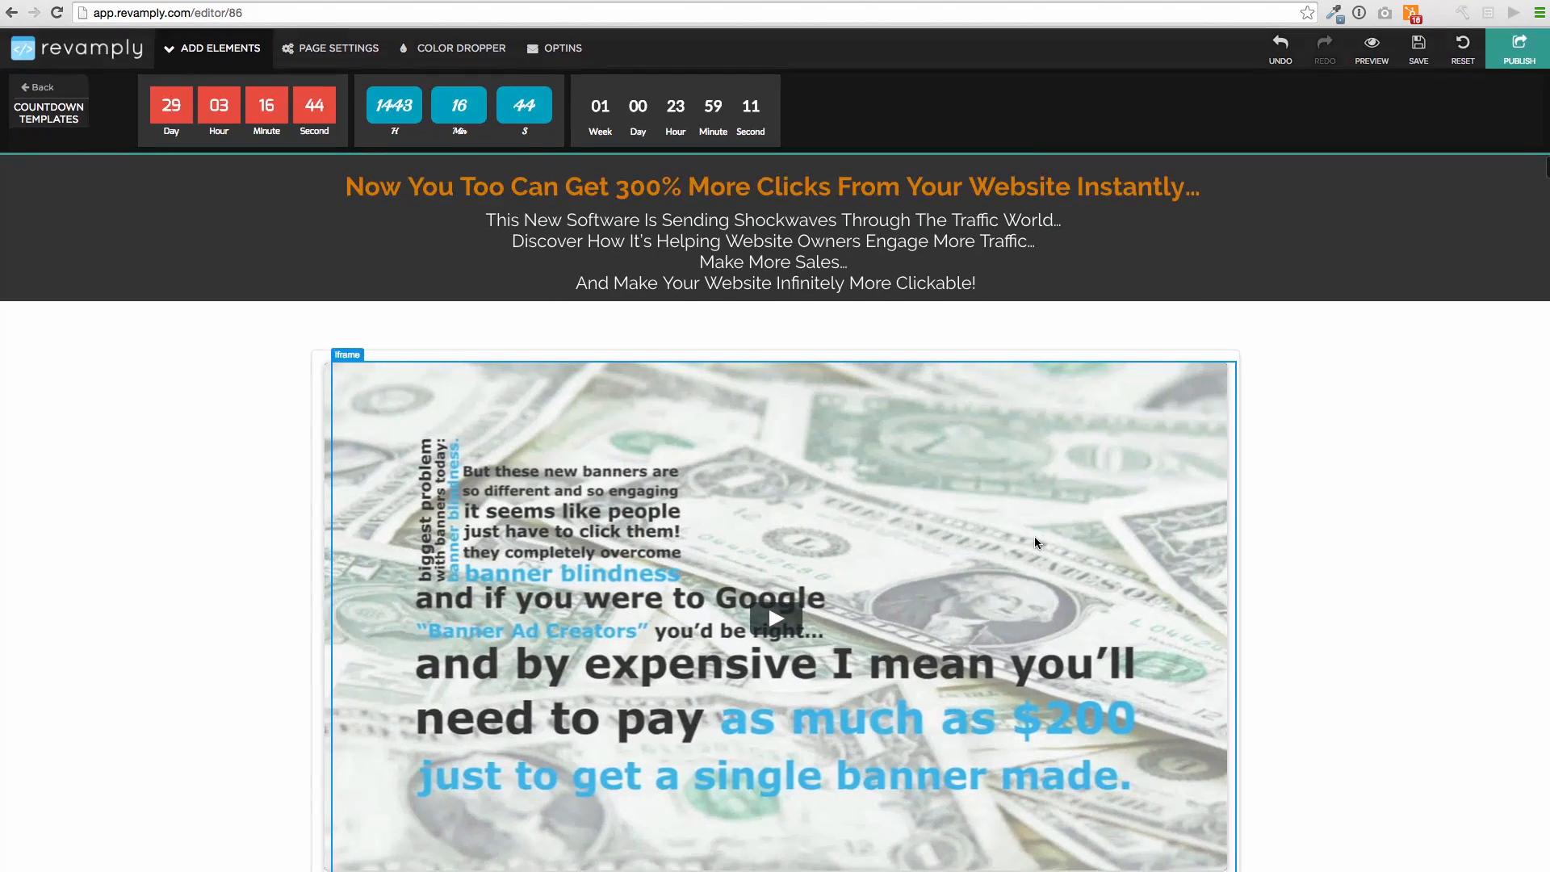
{"action": "scroll", "coordinate": [833, 467], "scroll_direction": "down", "scroll_amount": 10}
{"action": "scroll", "coordinate": [833, 466], "scroll_direction": "up", "scroll_amount": 10}
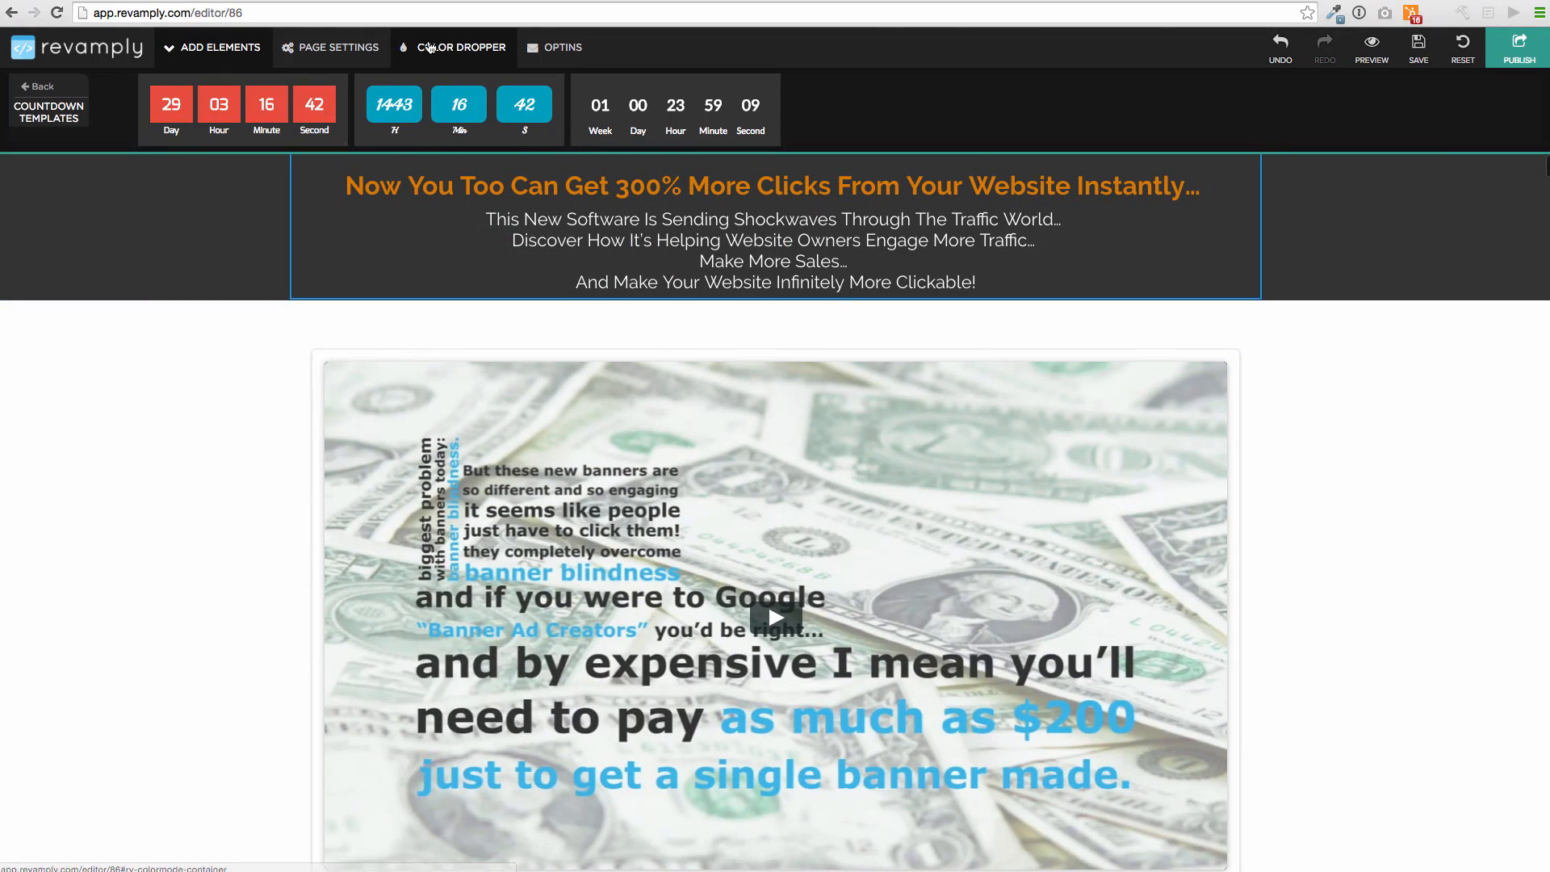
Use the Color Dropper to give the section below the headline a coral background, undoing an accidental blue fill
{"action": "left_click", "coordinate": [461, 47]}
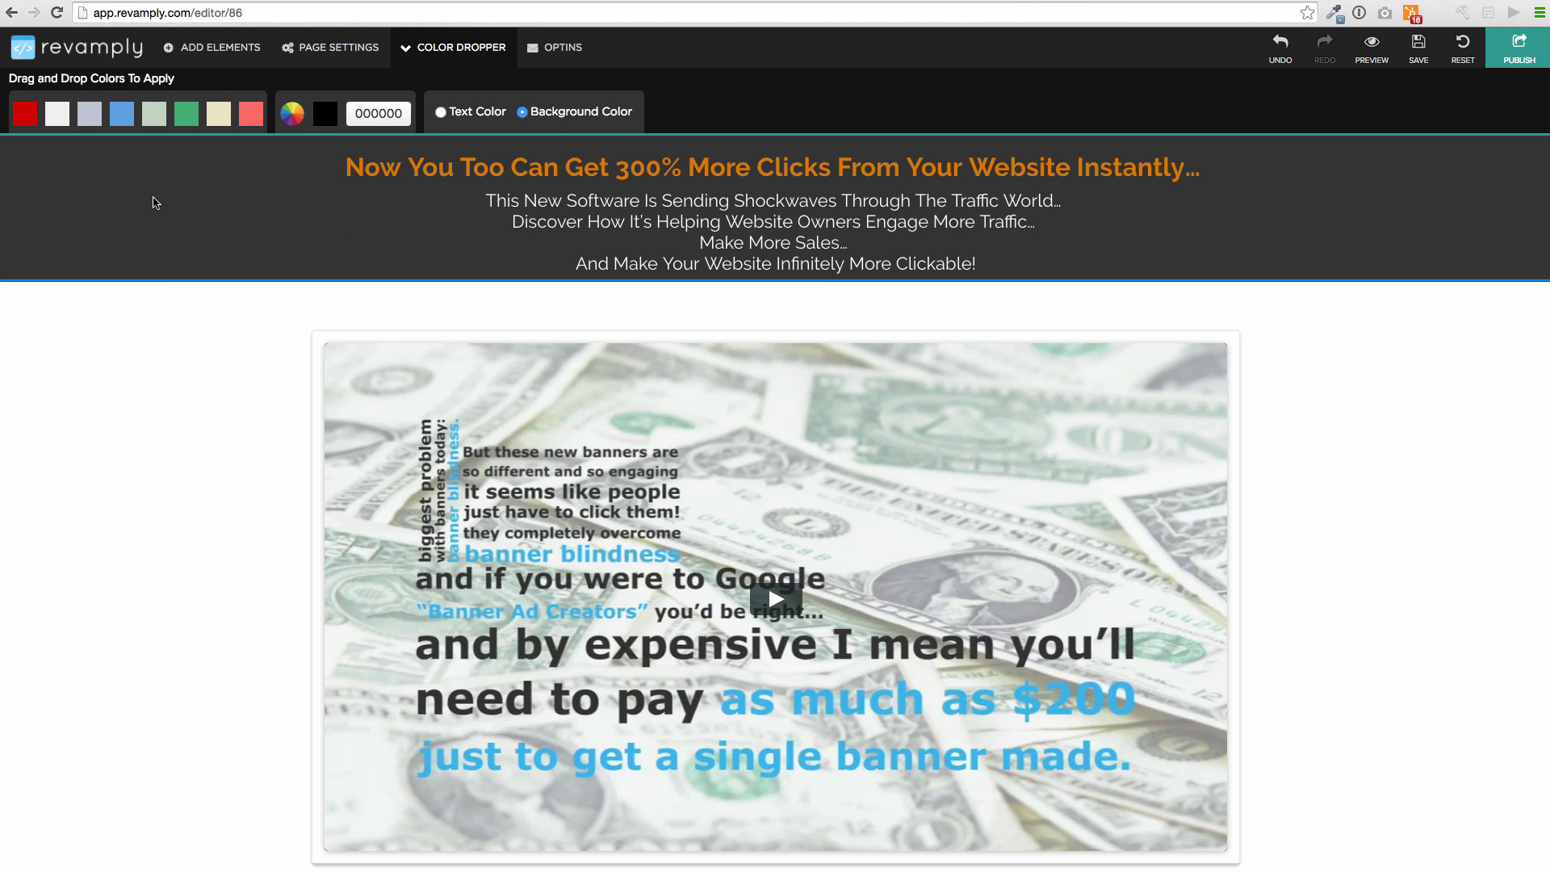
{"action": "left_click_drag", "start_coordinate": [64, 158], "coordinate": [101, 346]}
{"action": "left_click_drag", "start_coordinate": [92, 274], "coordinate": [95, 290]}
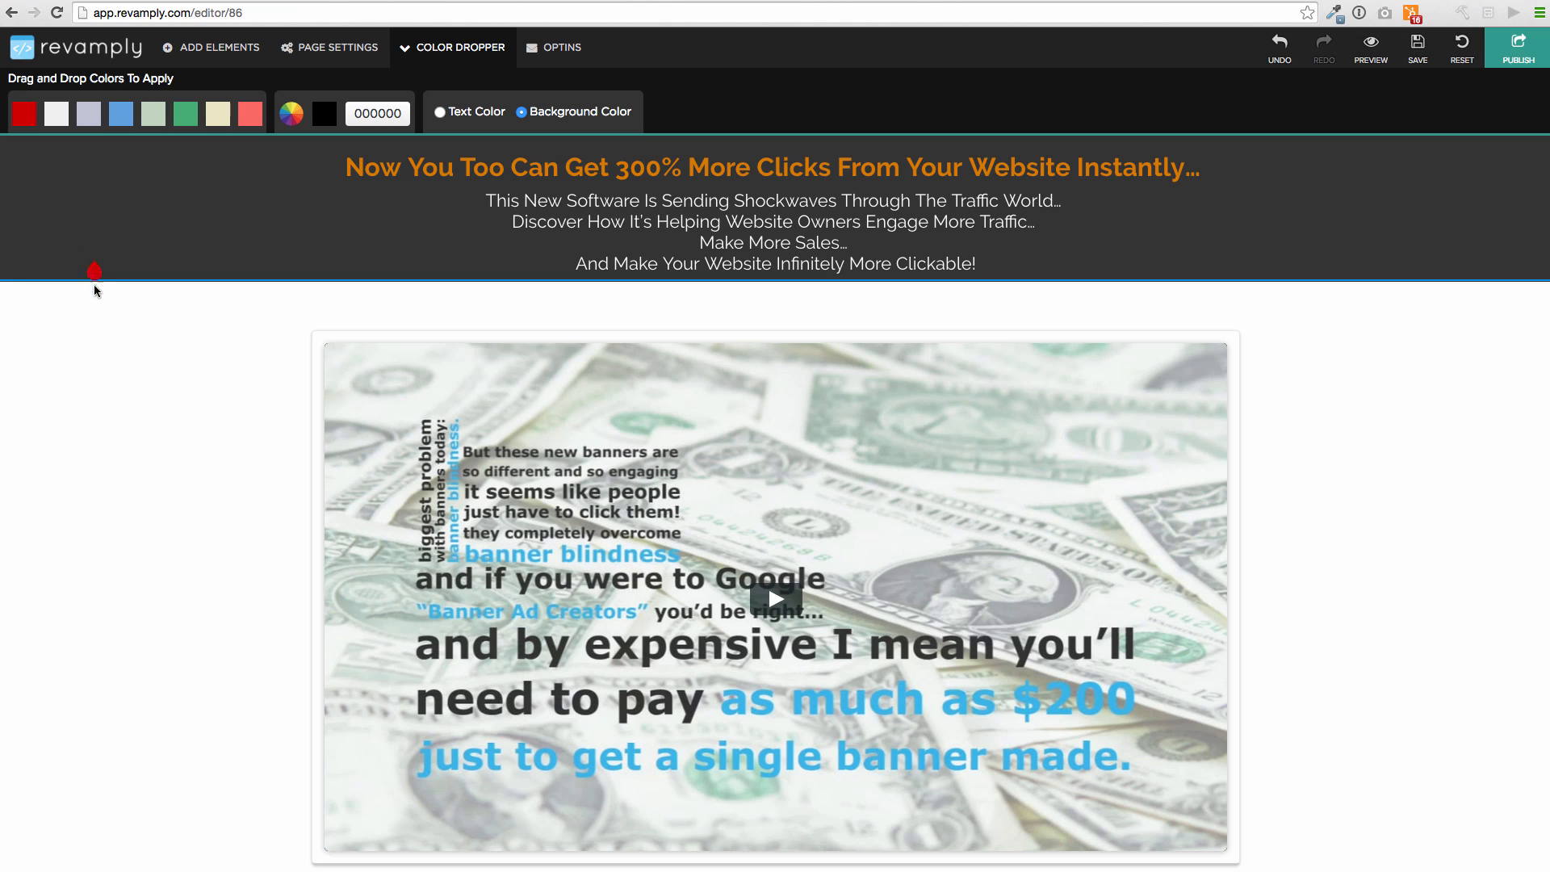
{"action": "left_click_drag", "start_coordinate": [32, 115], "coordinate": [136, 402]}
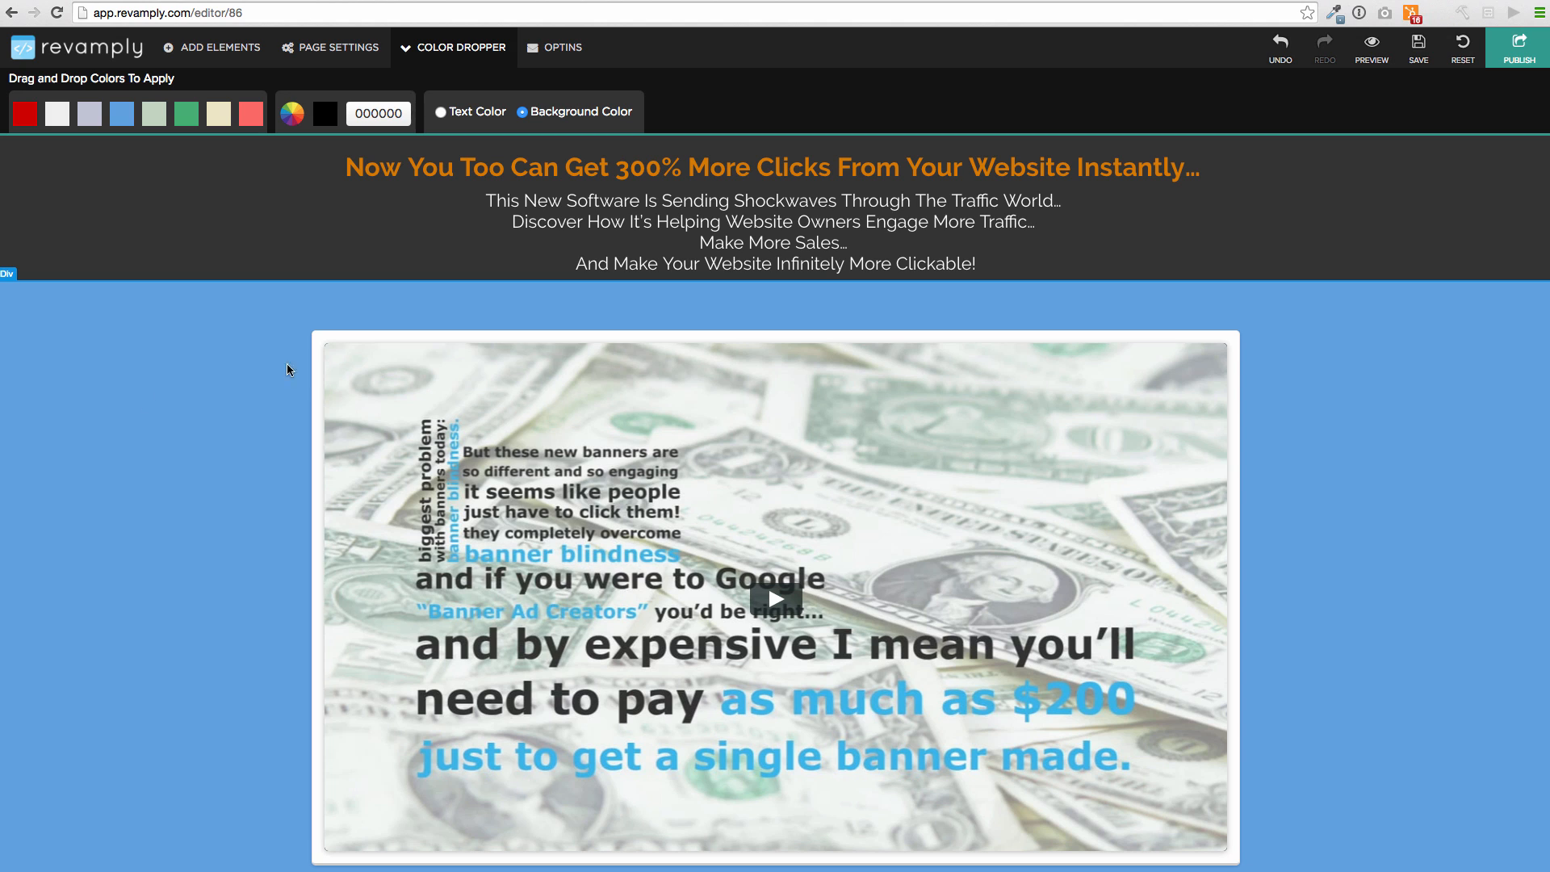
{"action": "left_click", "coordinate": [1281, 47]}
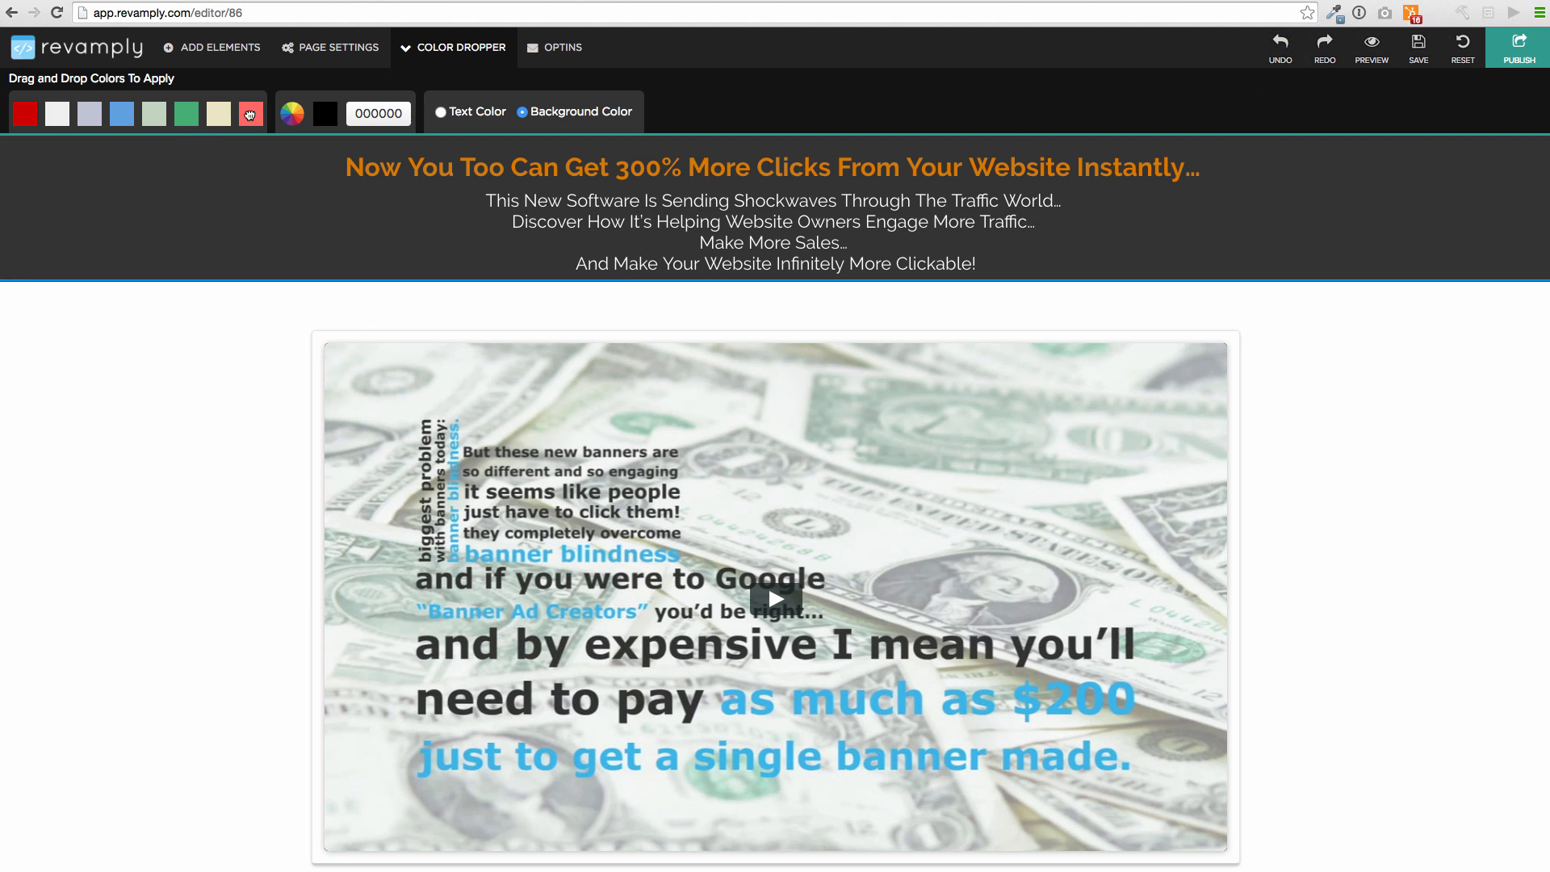
{"action": "left_click_drag", "start_coordinate": [250, 115], "coordinate": [118, 393]}
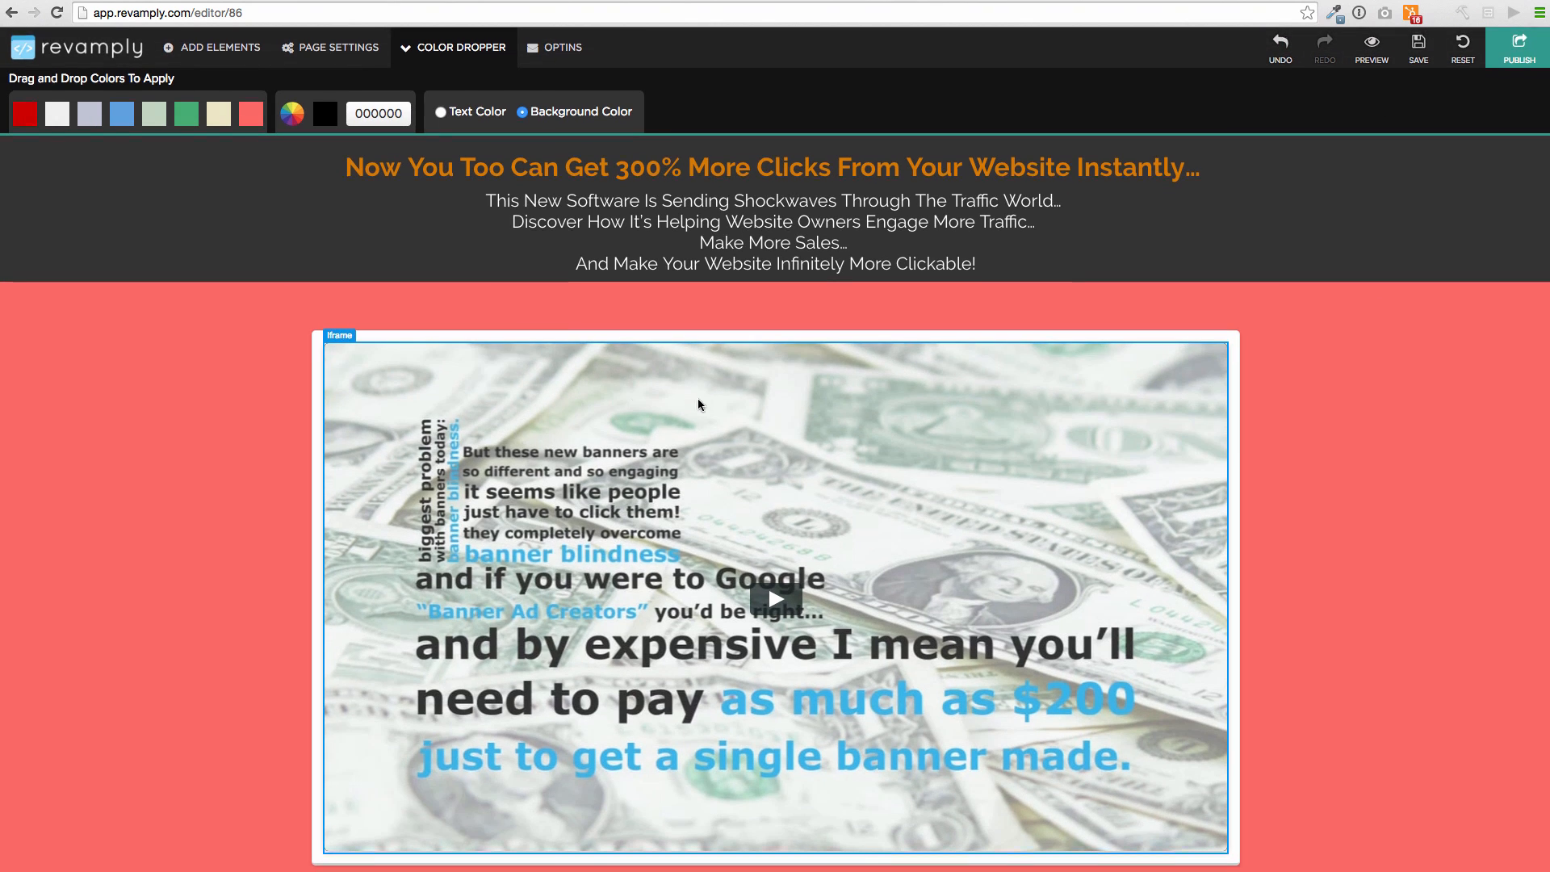
{"action": "left_click", "coordinate": [214, 47]}
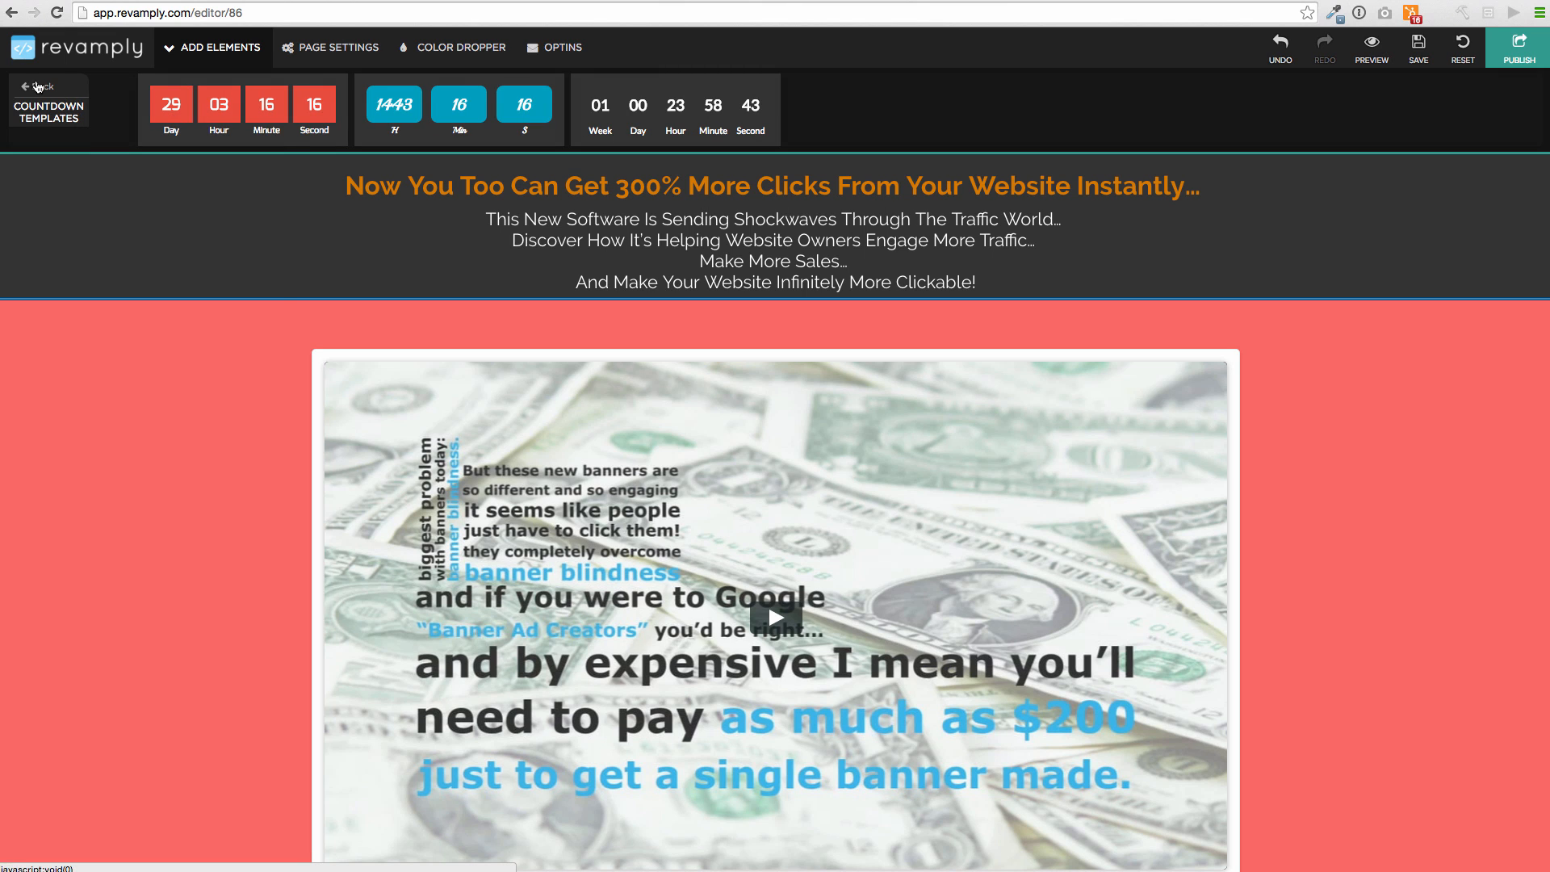
Open the Pixal page's Page Settings and view the Redirect option, leaving its URL empty
{"action": "left_click", "coordinate": [46, 86]}
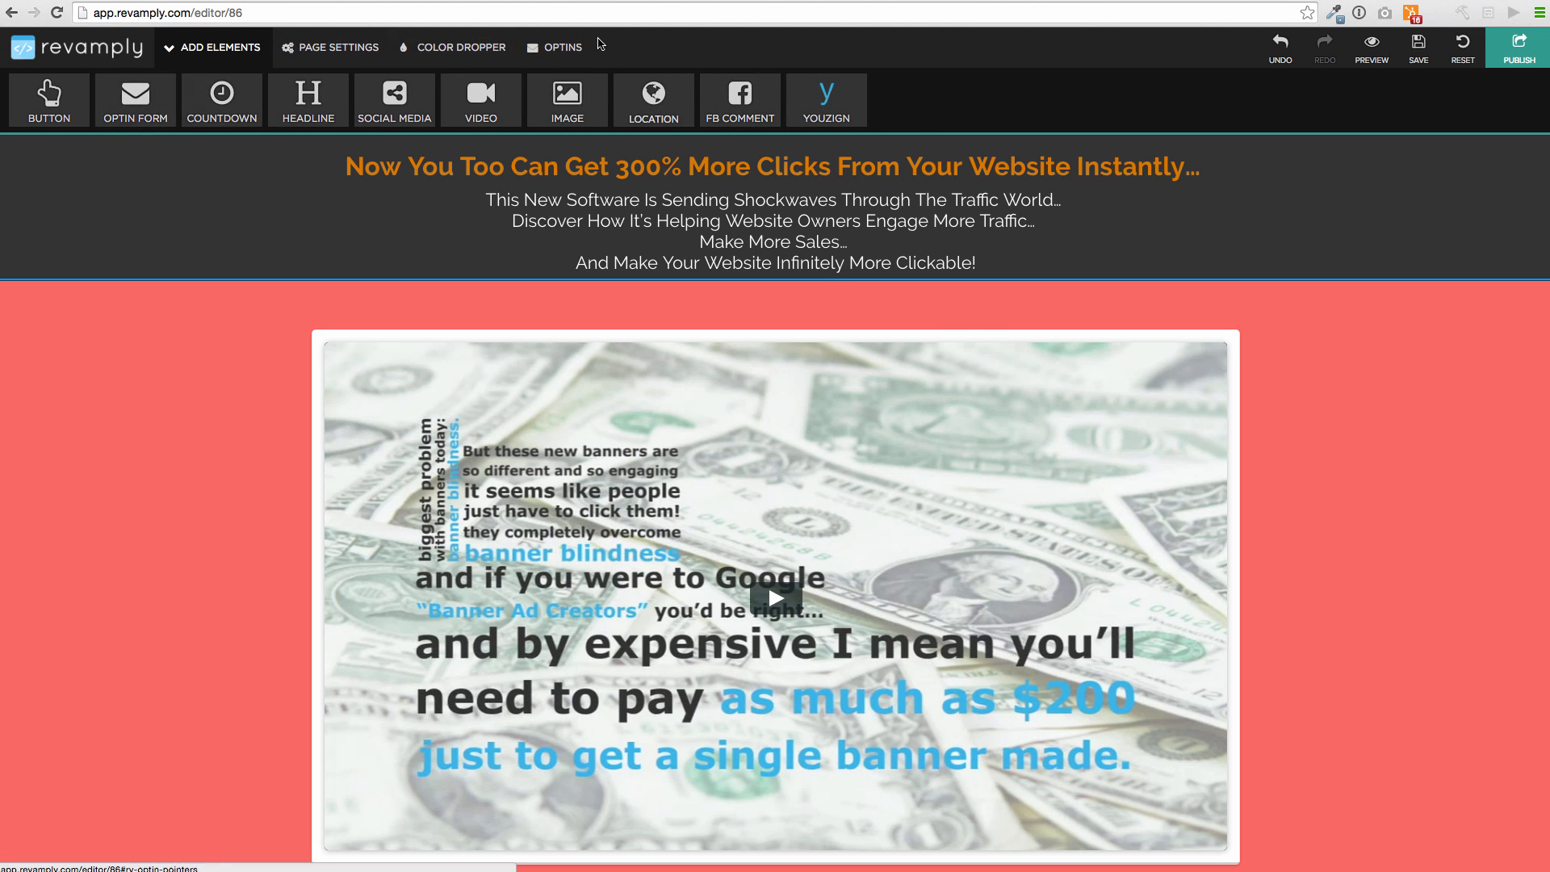
{"action": "left_click", "coordinate": [563, 47]}
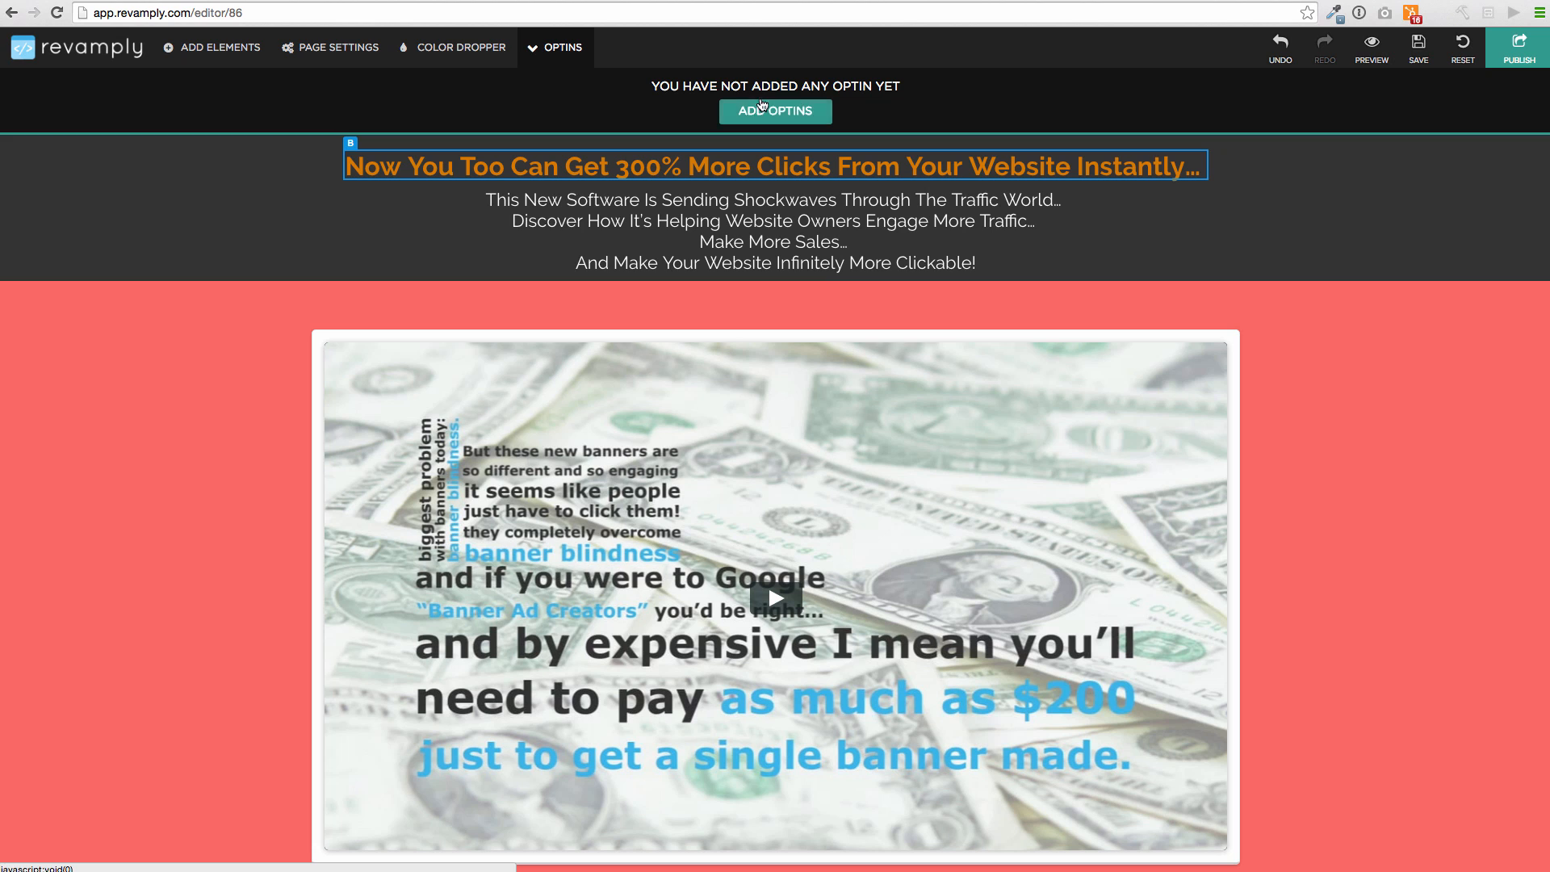
{"action": "left_click", "coordinate": [313, 51]}
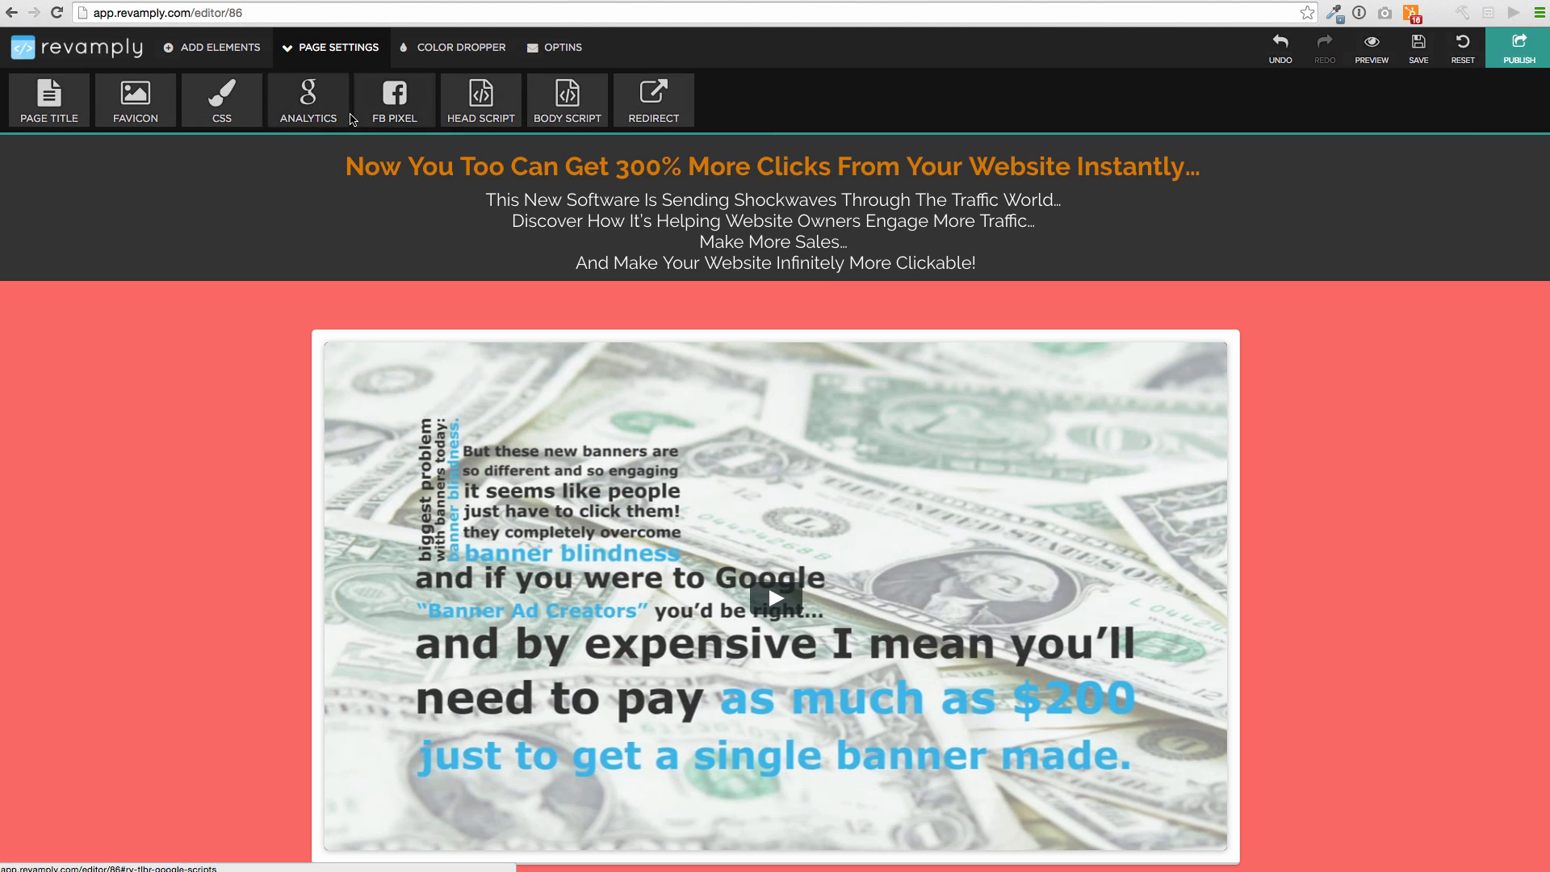
{"action": "scroll", "coordinate": [315, 274], "scroll_direction": "down", "scroll_amount": 3}
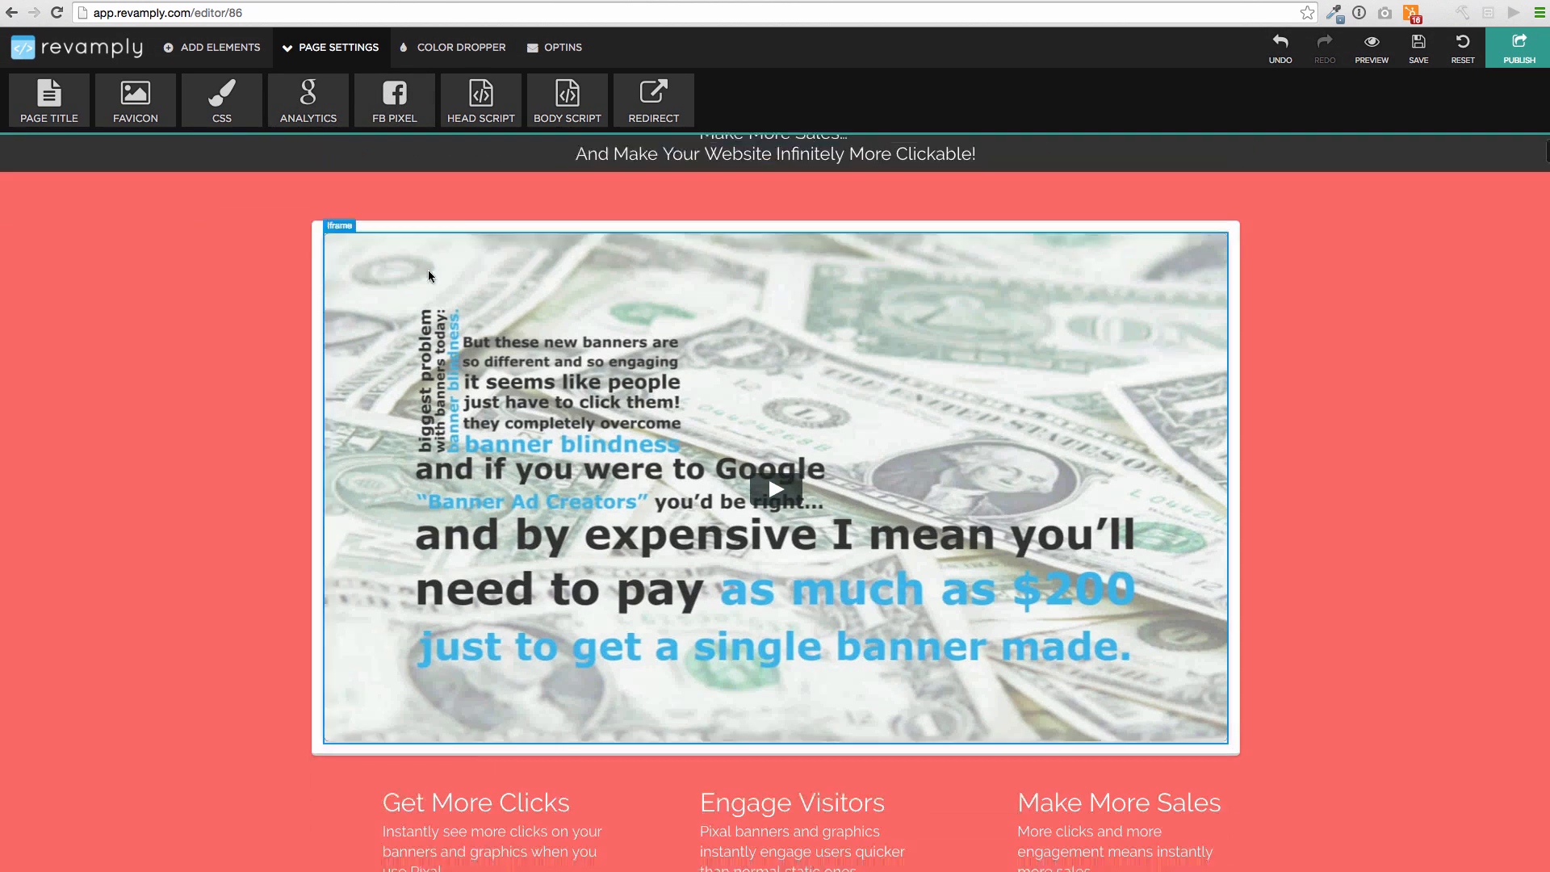
{"action": "scroll", "coordinate": [314, 275], "scroll_direction": "down", "scroll_amount": 5}
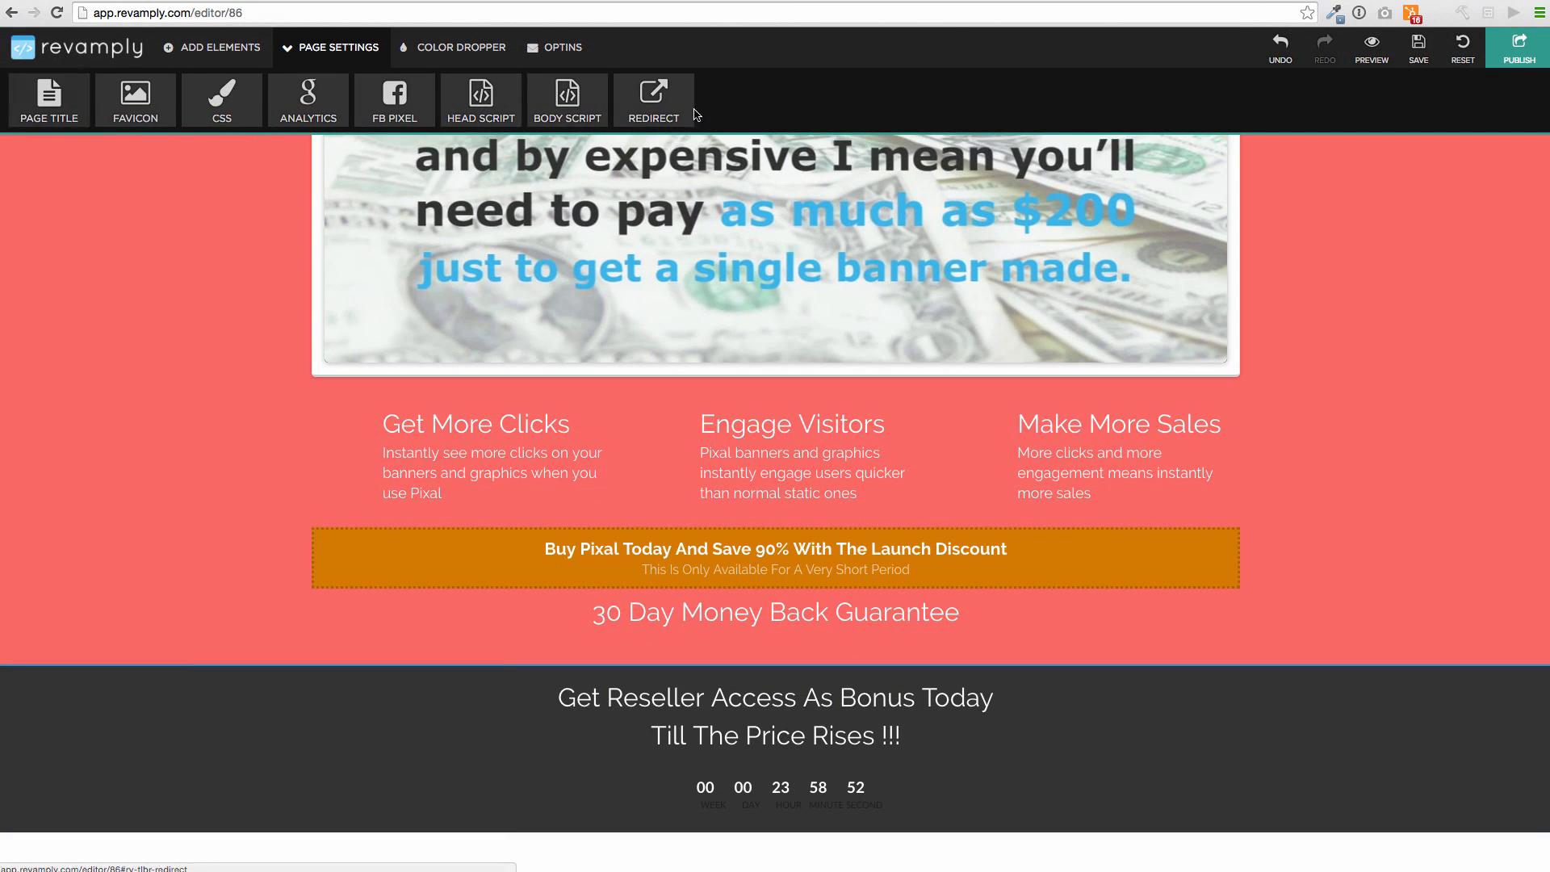
{"action": "left_click", "coordinate": [655, 101]}
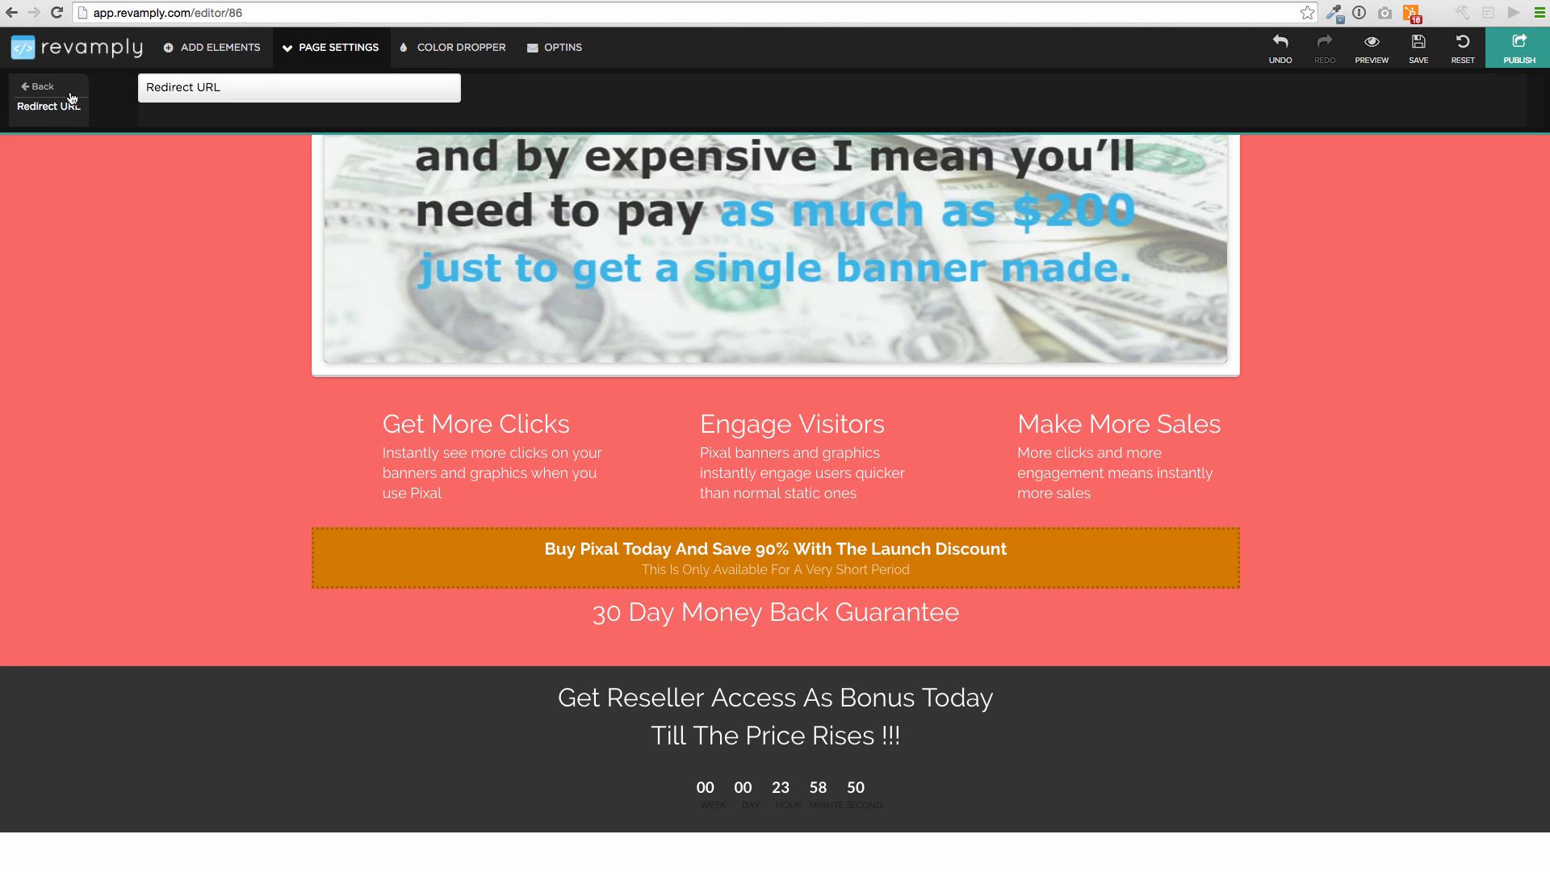
{"action": "left_click", "coordinate": [71, 98]}
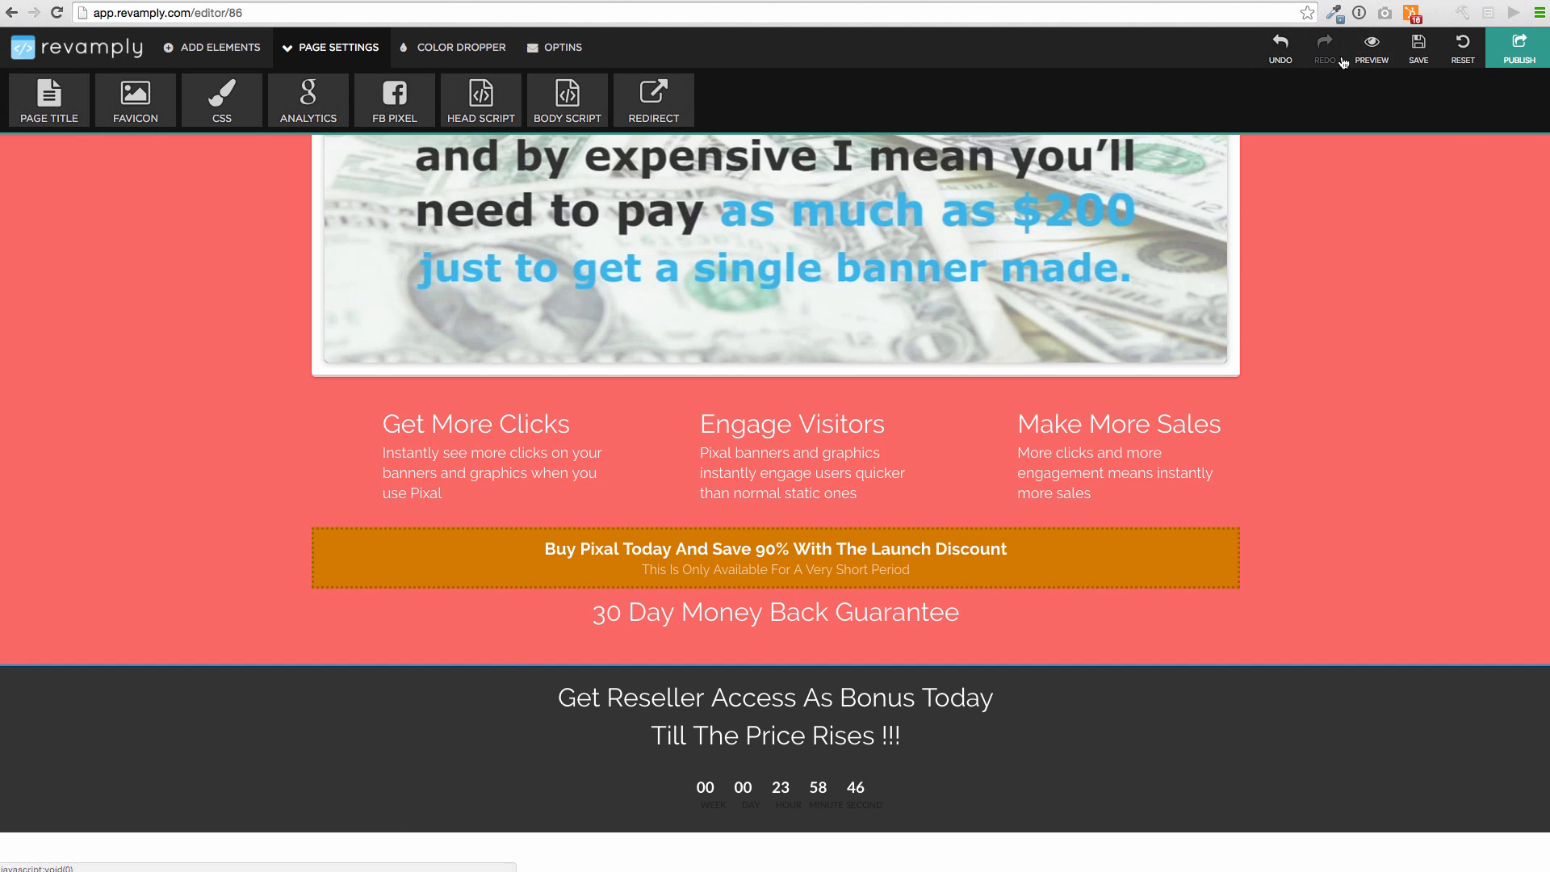
Save the coral Pixal page and scroll through it in Preview
{"action": "left_click", "coordinate": [1419, 49]}
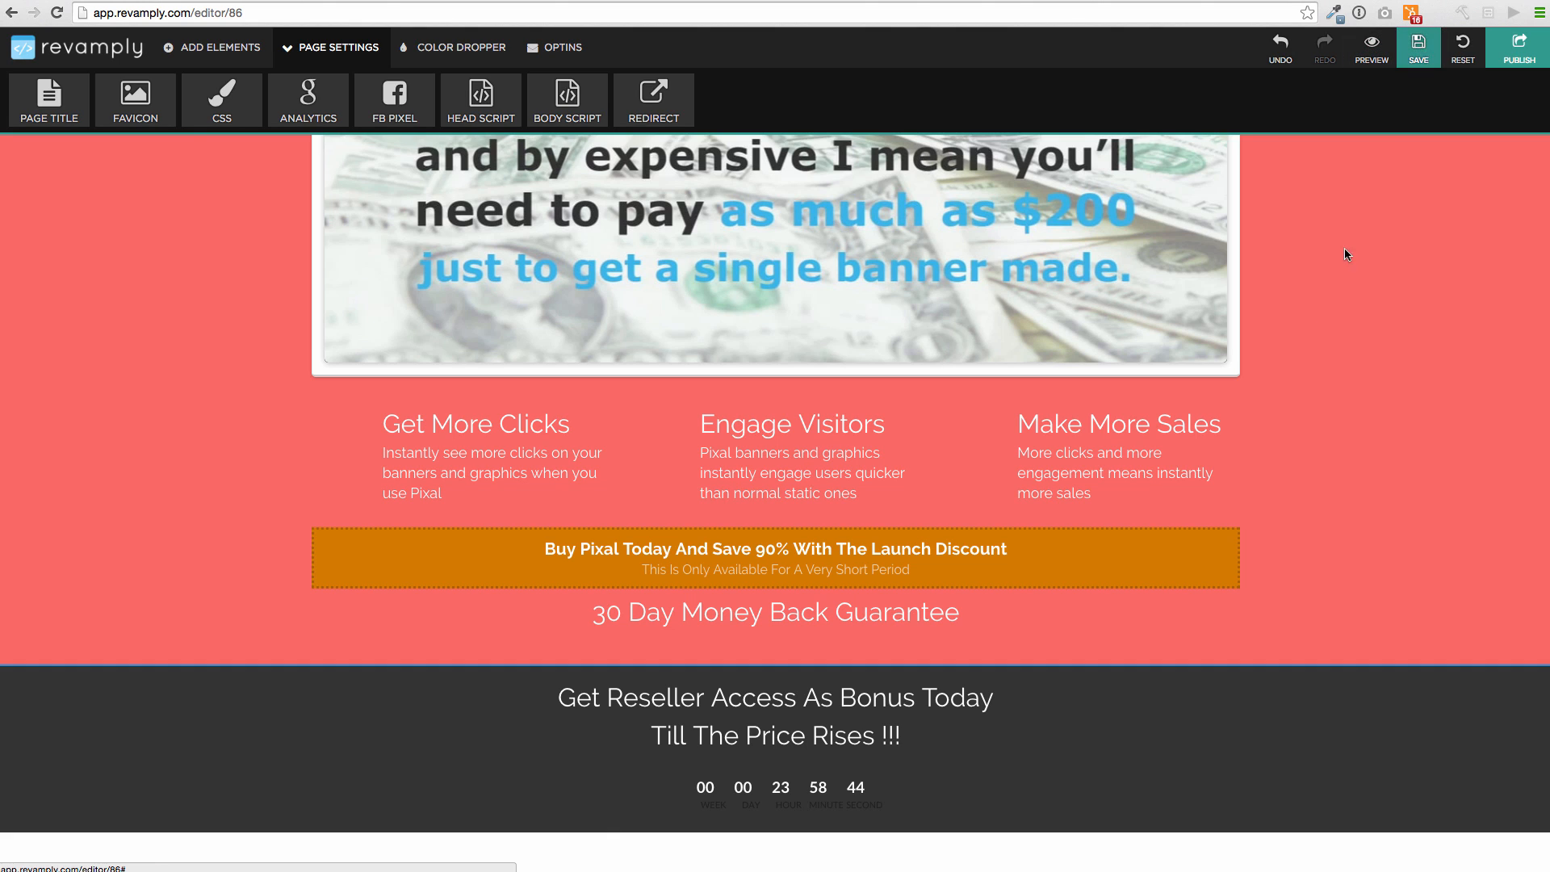
{"action": "left_click", "coordinate": [1363, 66]}
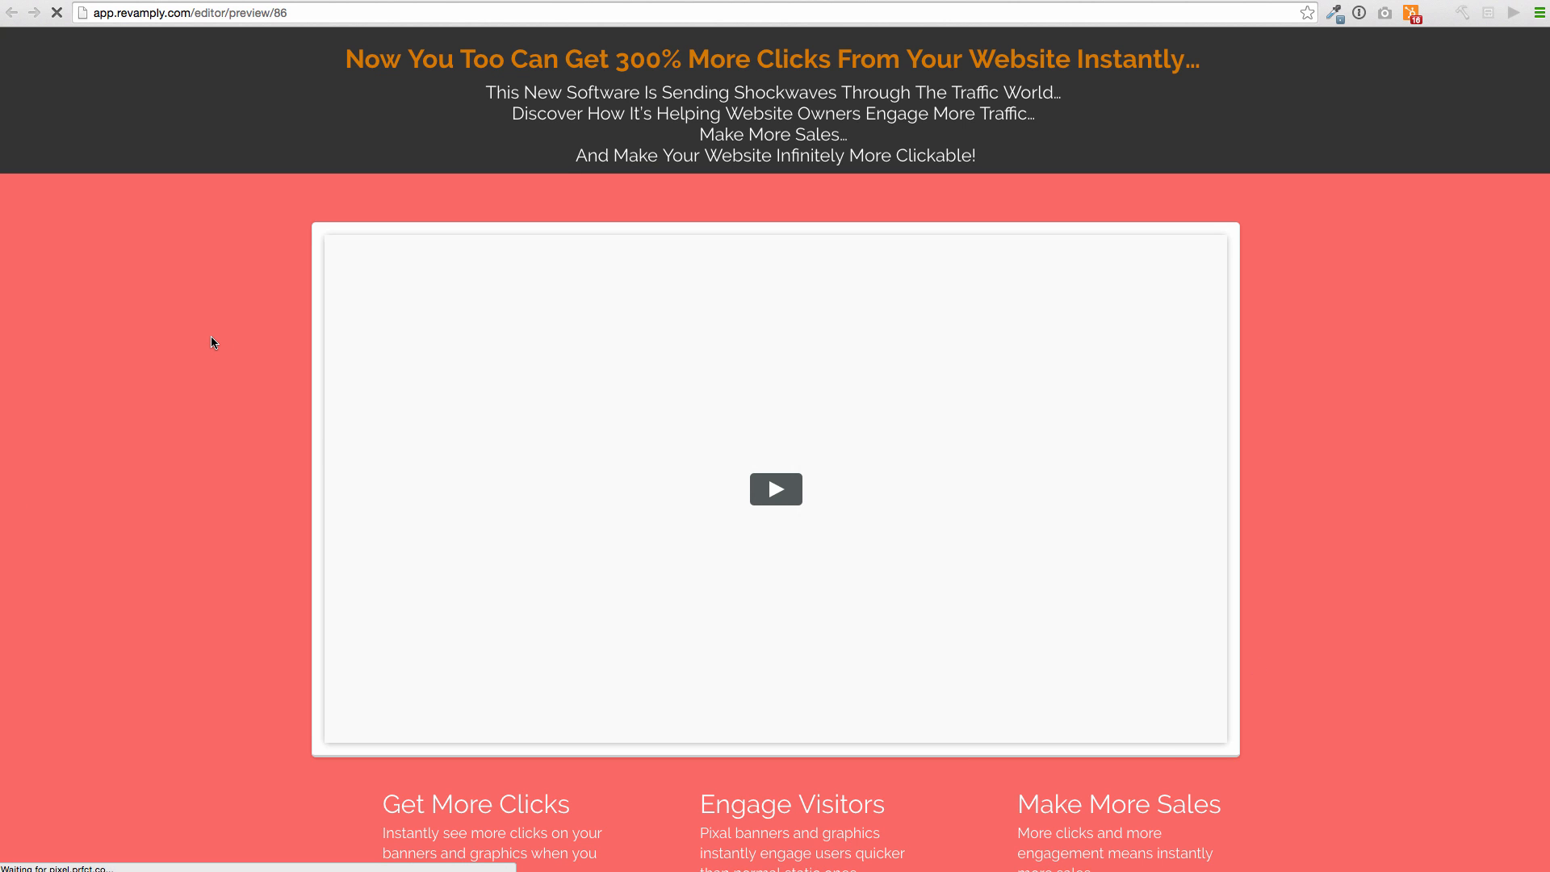
{"action": "scroll", "coordinate": [213, 335], "scroll_direction": "down", "scroll_amount": 5}
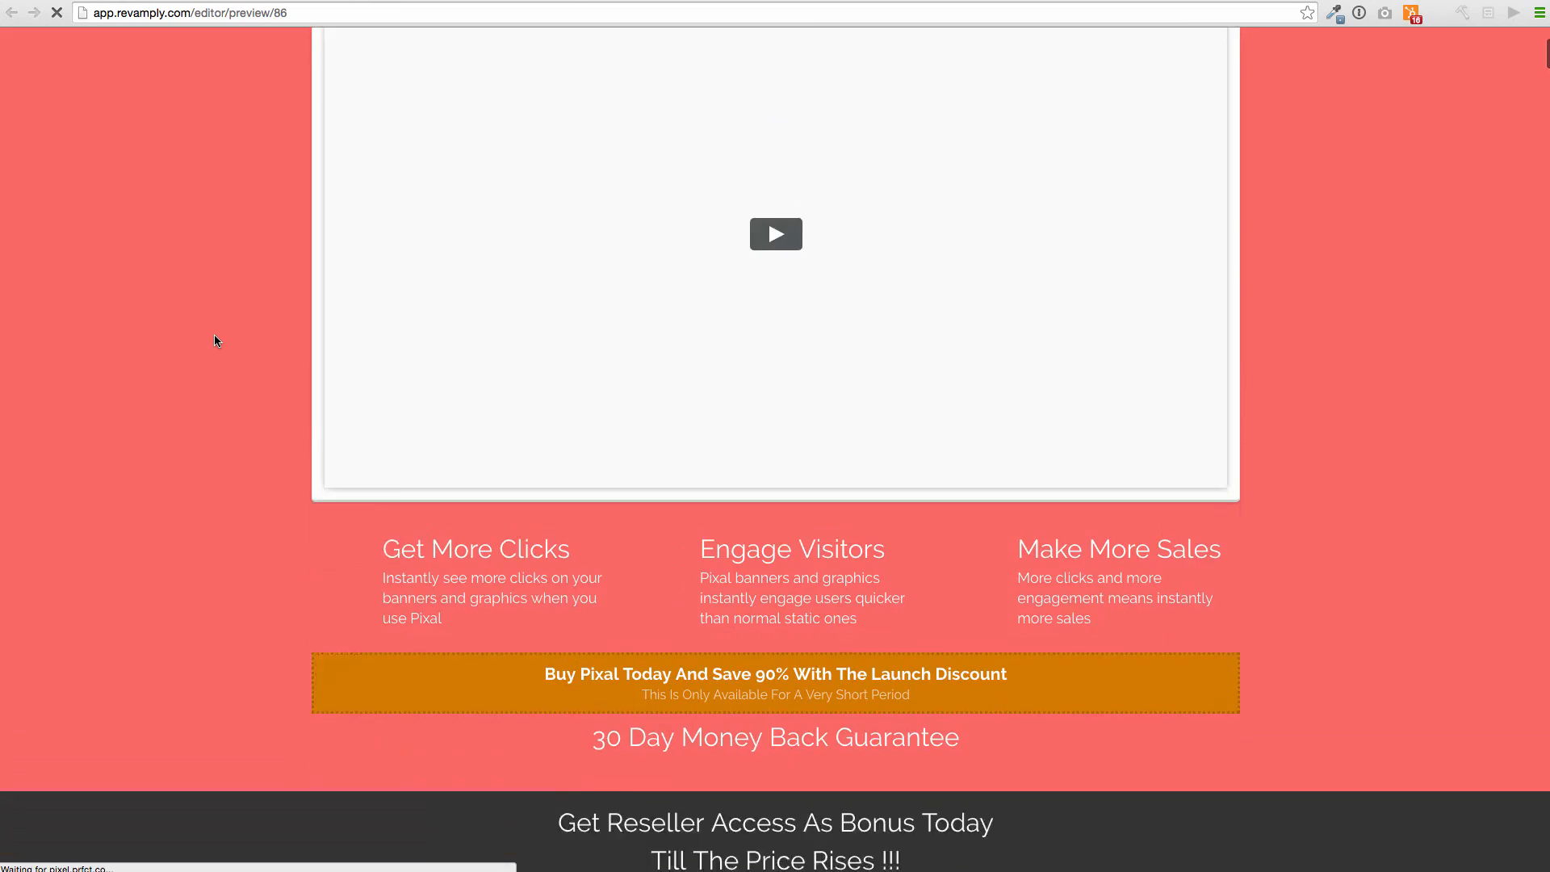
{"action": "scroll", "coordinate": [215, 334], "scroll_direction": "down", "scroll_amount": 5}
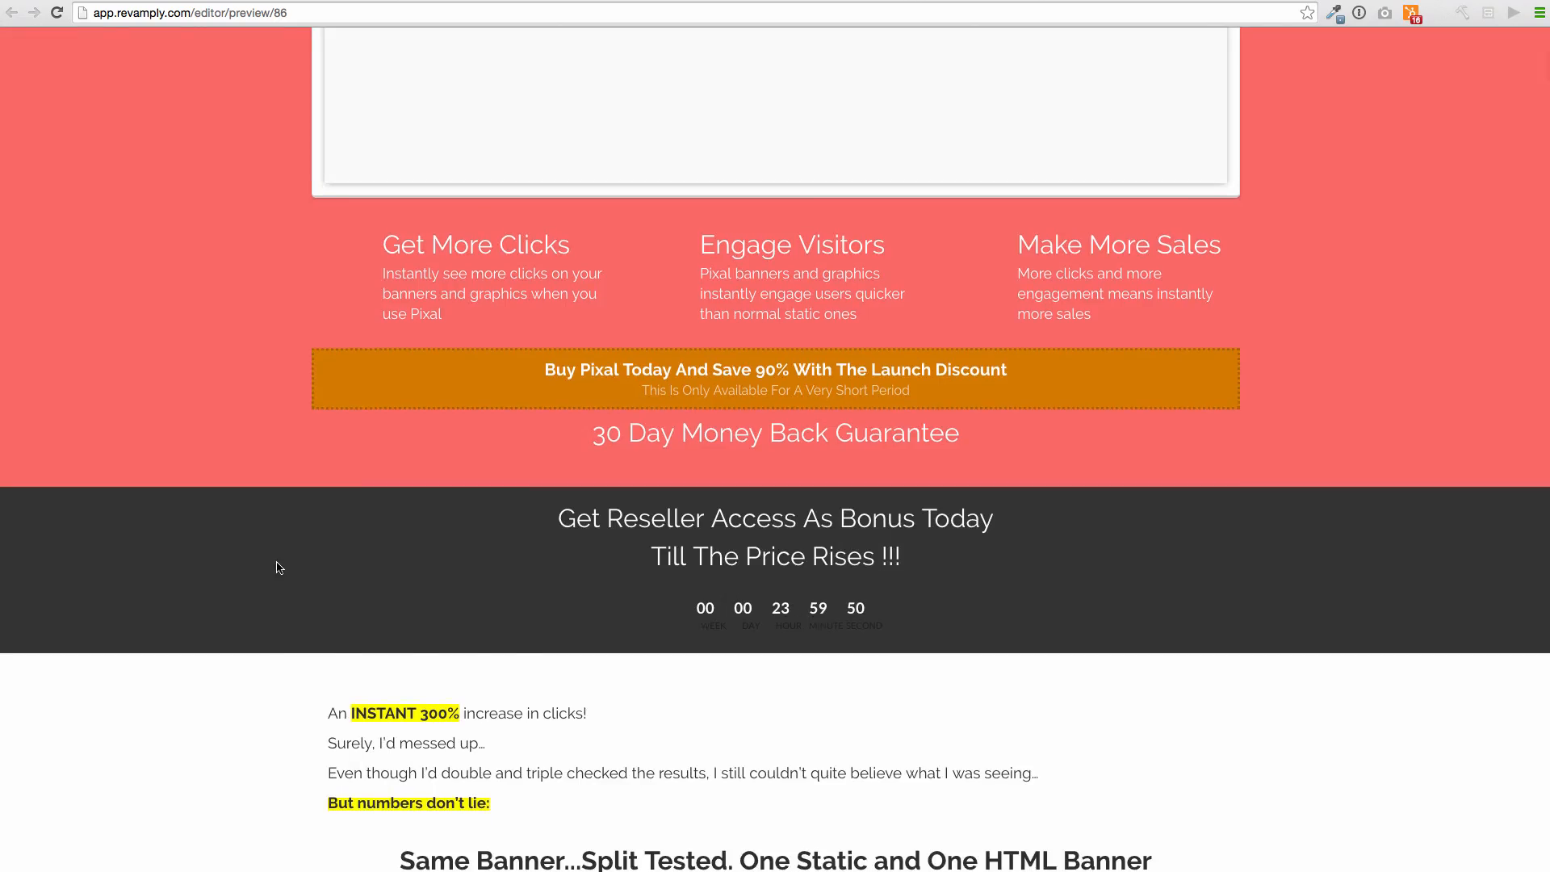
{"action": "scroll", "coordinate": [278, 568], "scroll_direction": "down", "scroll_amount": 5}
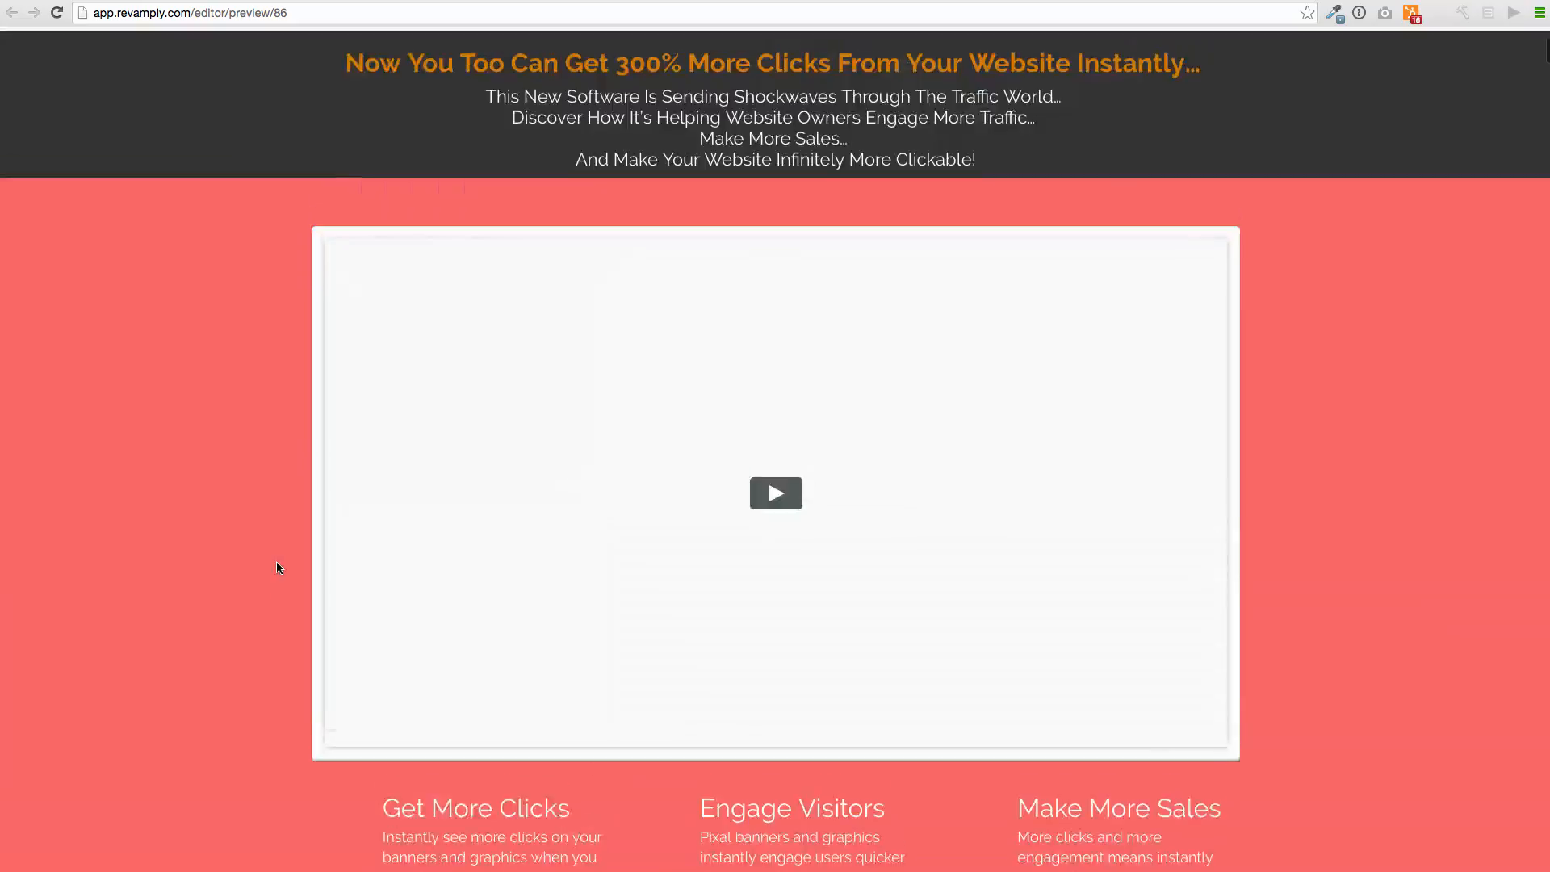
{"action": "scroll", "coordinate": [278, 567], "scroll_direction": "down", "scroll_amount": 20}
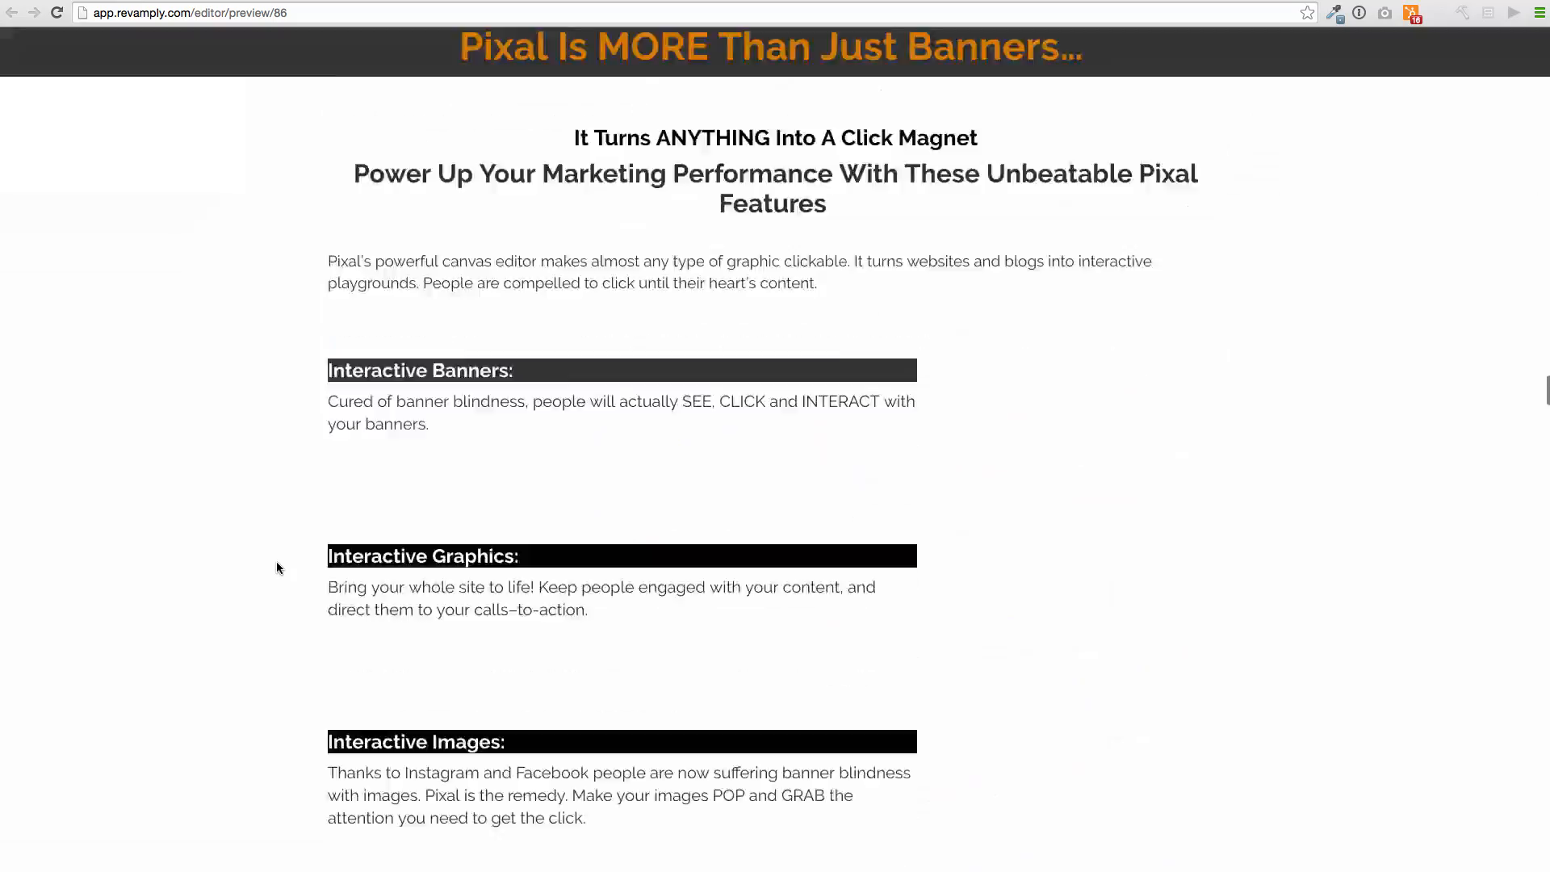
{"action": "scroll", "coordinate": [276, 560], "scroll_direction": "up", "scroll_amount": 20}
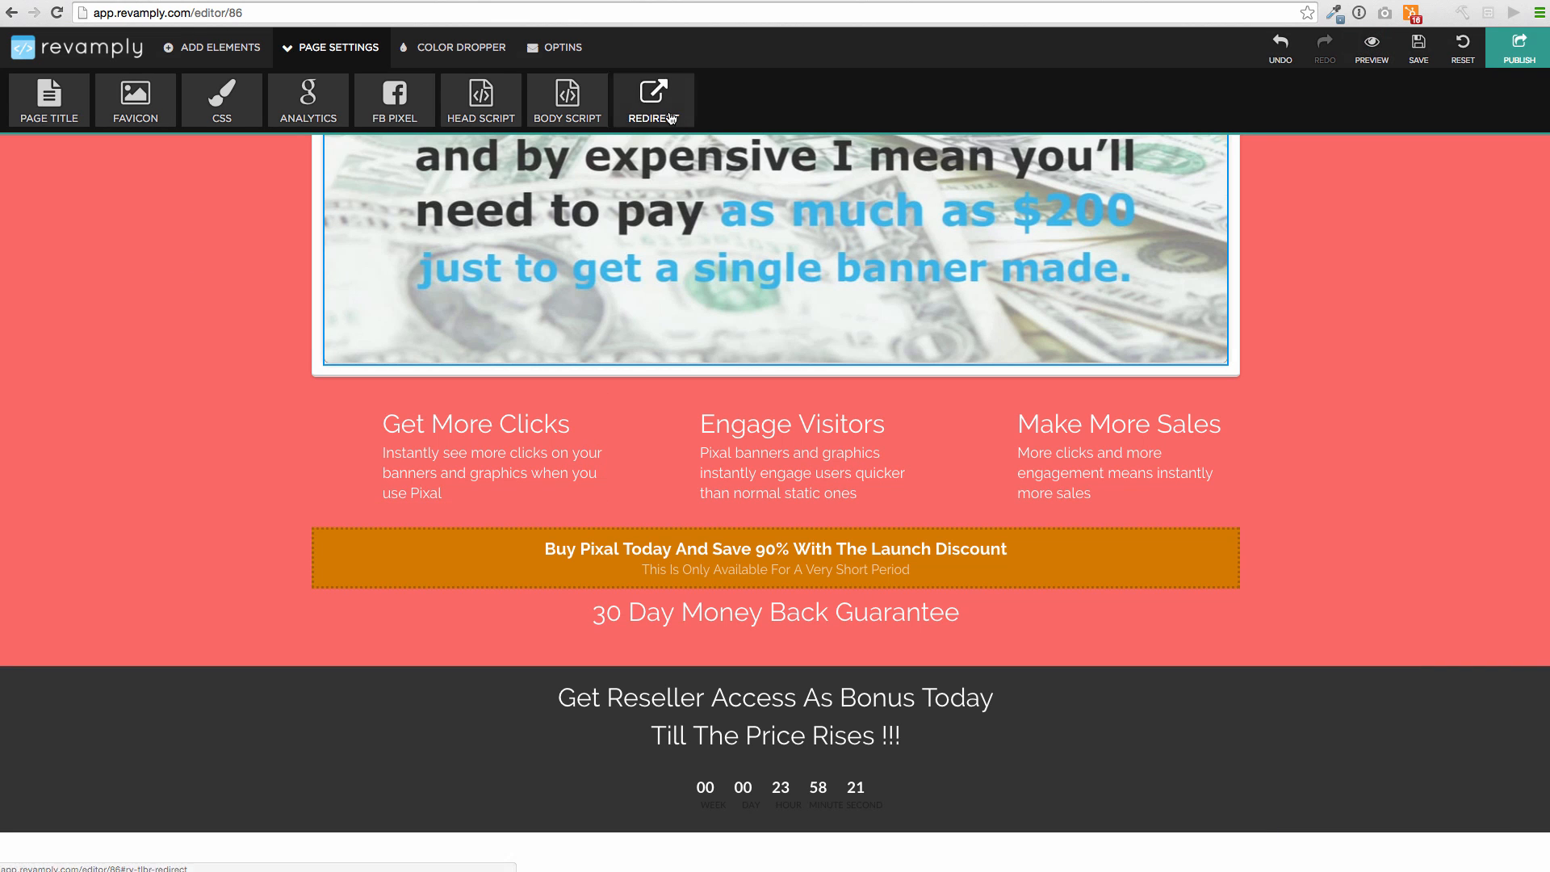
Publish the Pixal page, select and dismiss the embed code notice, and return to Your Websites
{"action": "left_click", "coordinate": [1517, 55]}
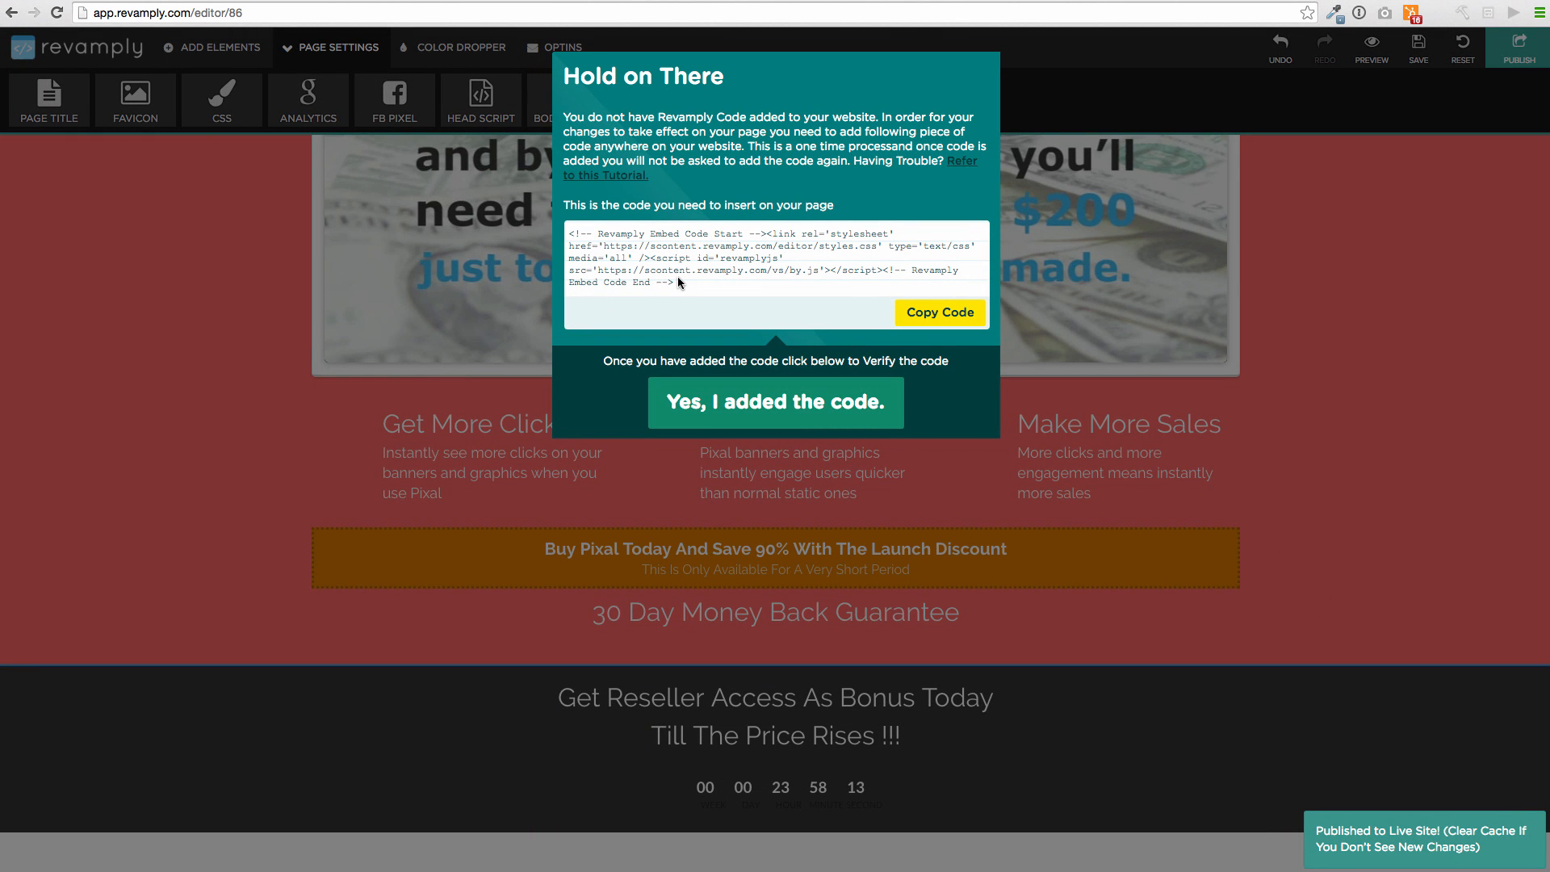
{"action": "left_click_drag", "start_coordinate": [675, 284], "coordinate": [564, 233]}
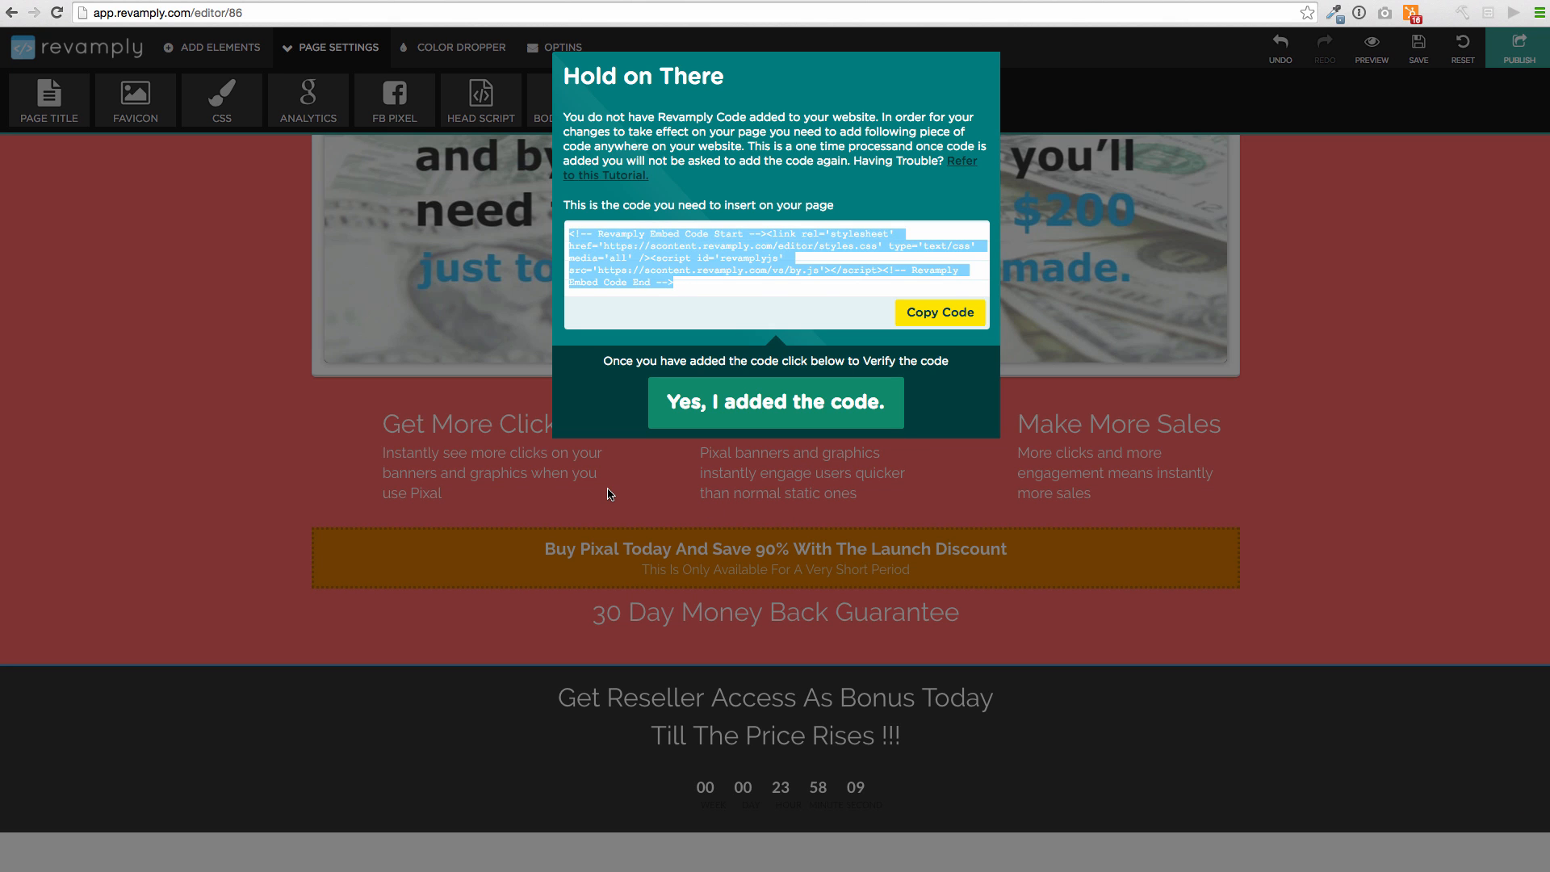
{"action": "left_click", "coordinate": [682, 404]}
{"action": "scroll", "coordinate": [666, 376], "scroll_direction": "up", "scroll_amount": 6}
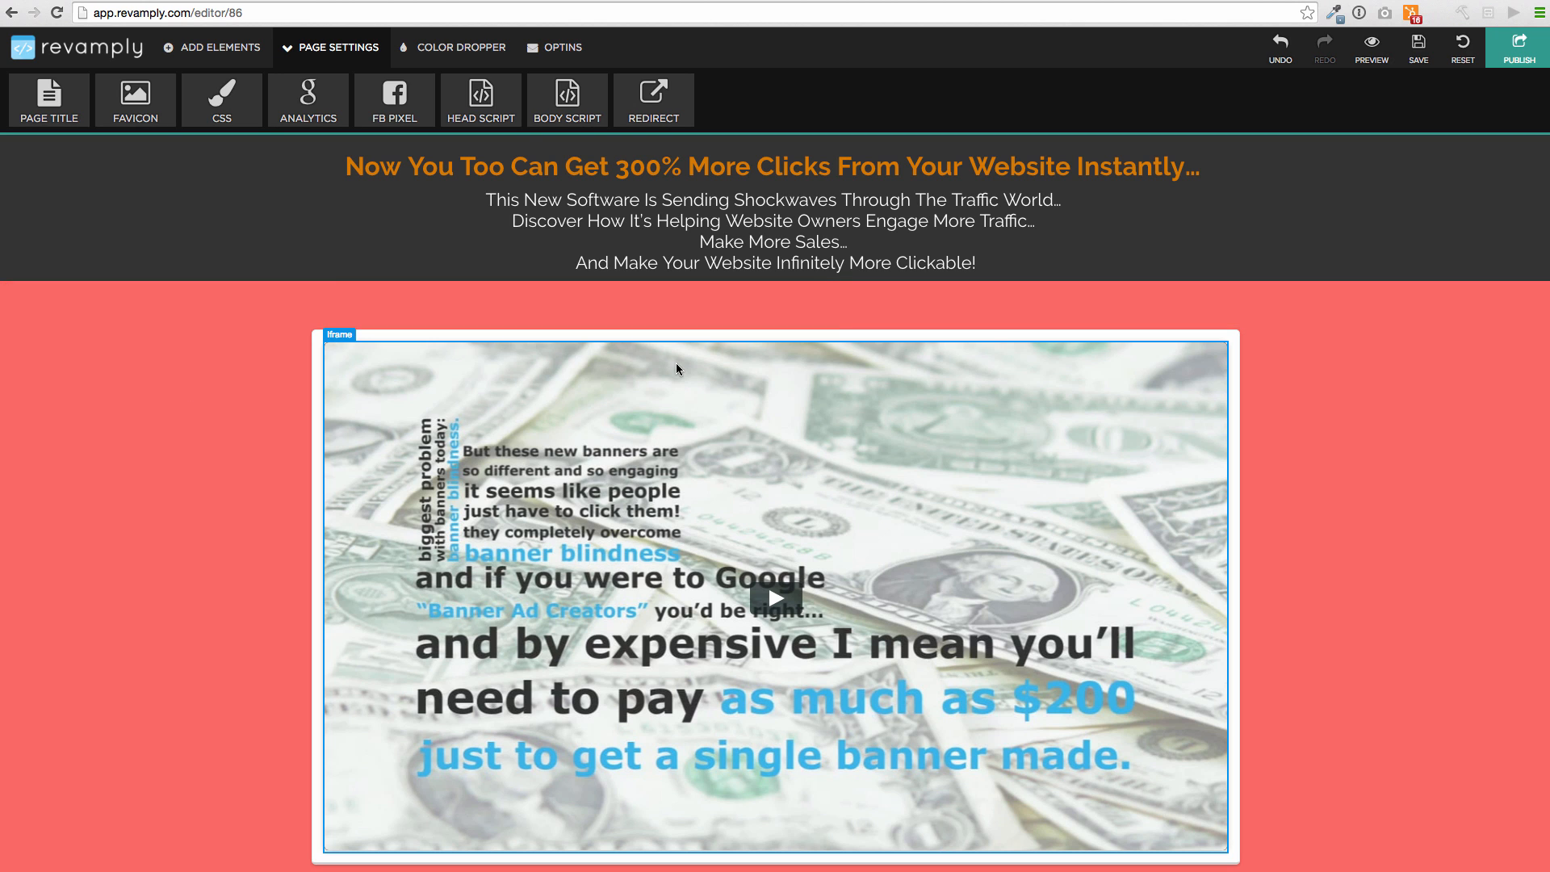
{"action": "scroll", "coordinate": [704, 411], "scroll_direction": "down", "scroll_amount": 15}
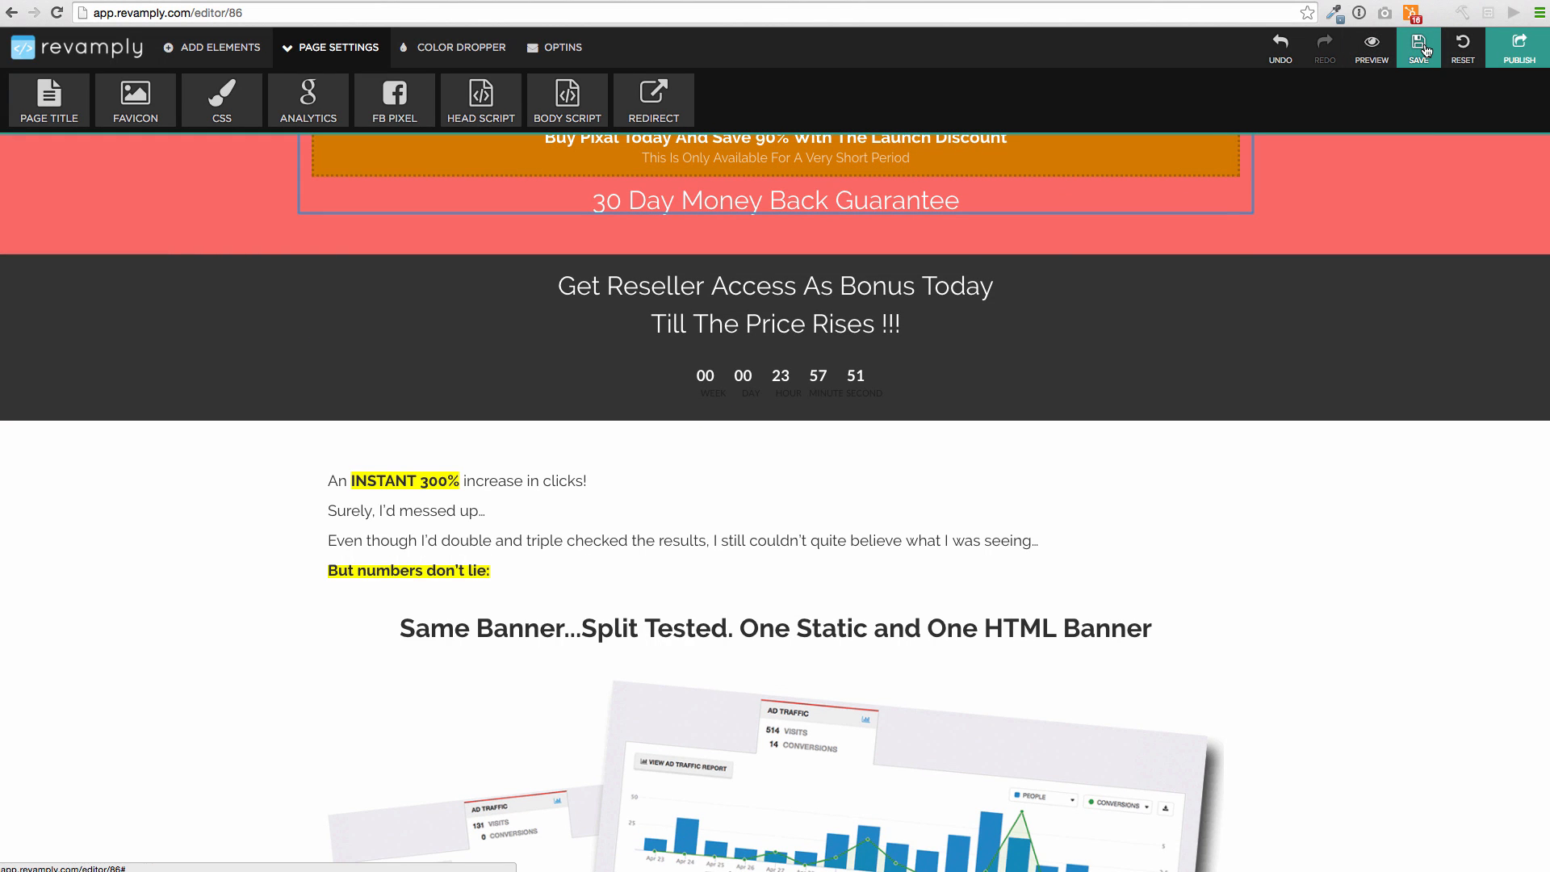
{"action": "left_click", "coordinate": [13, 54]}
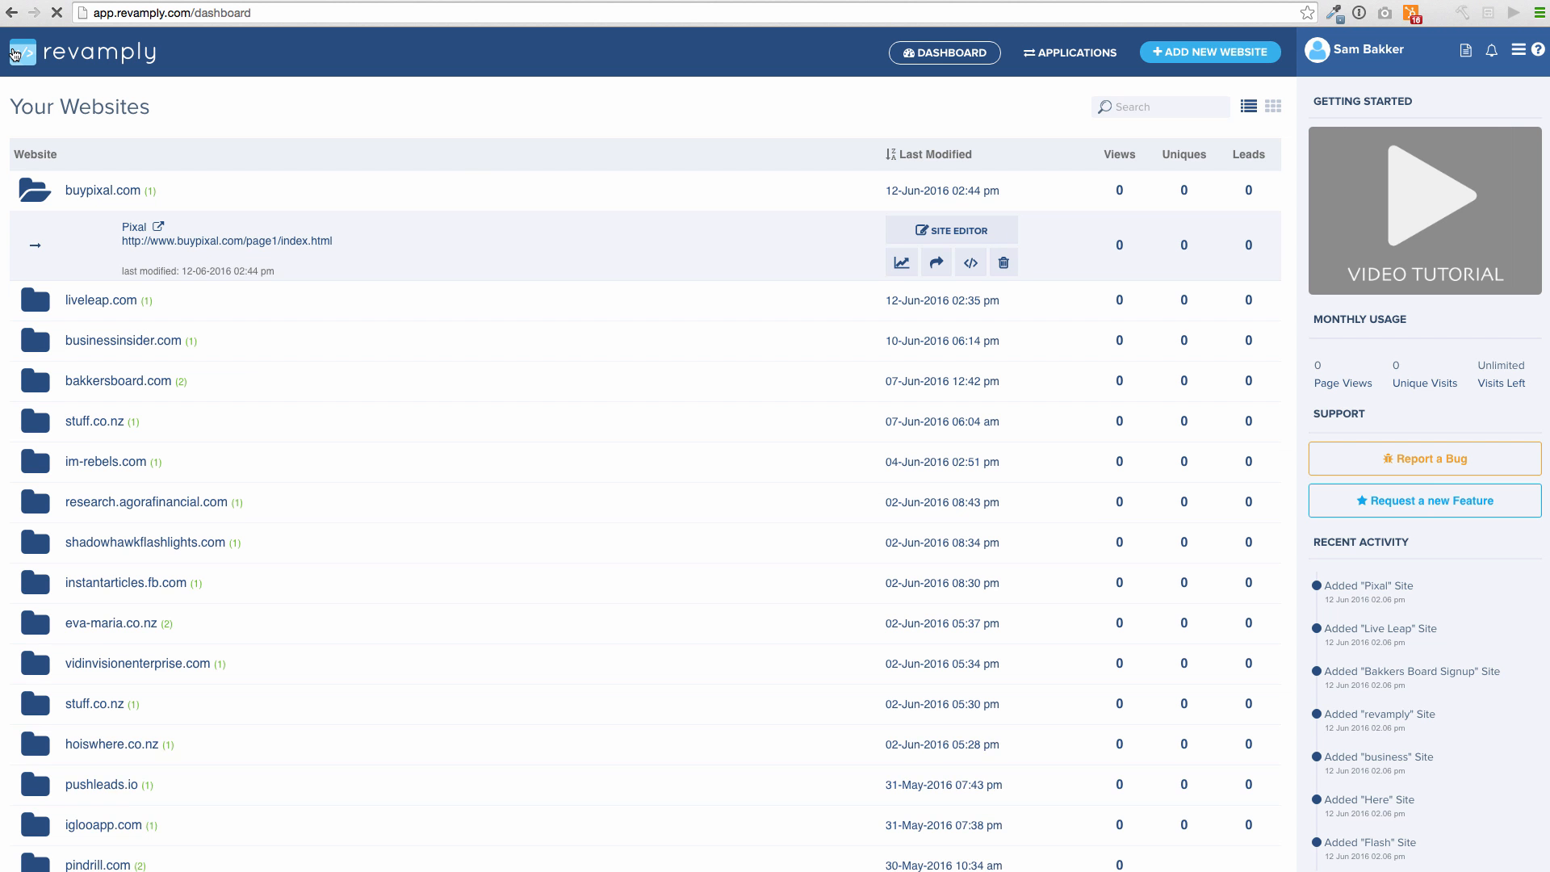
Expand the consulting site's folder on the dashboard and load it in the Site Editor
{"action": "scroll", "coordinate": [373, 338], "scroll_direction": "down", "scroll_amount": 5}
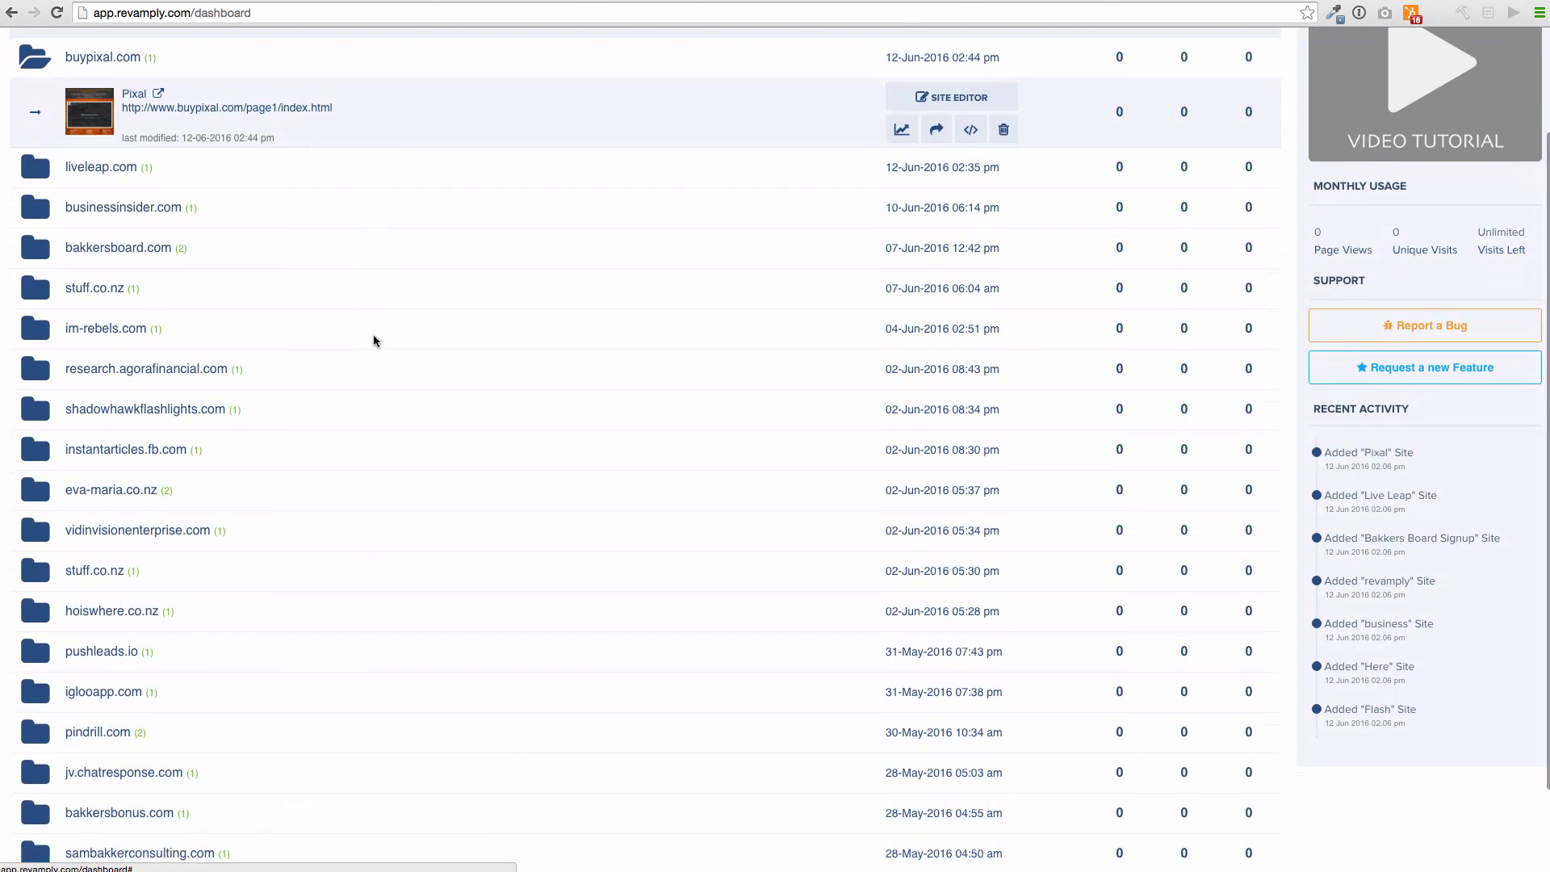
{"action": "left_click", "coordinate": [207, 744]}
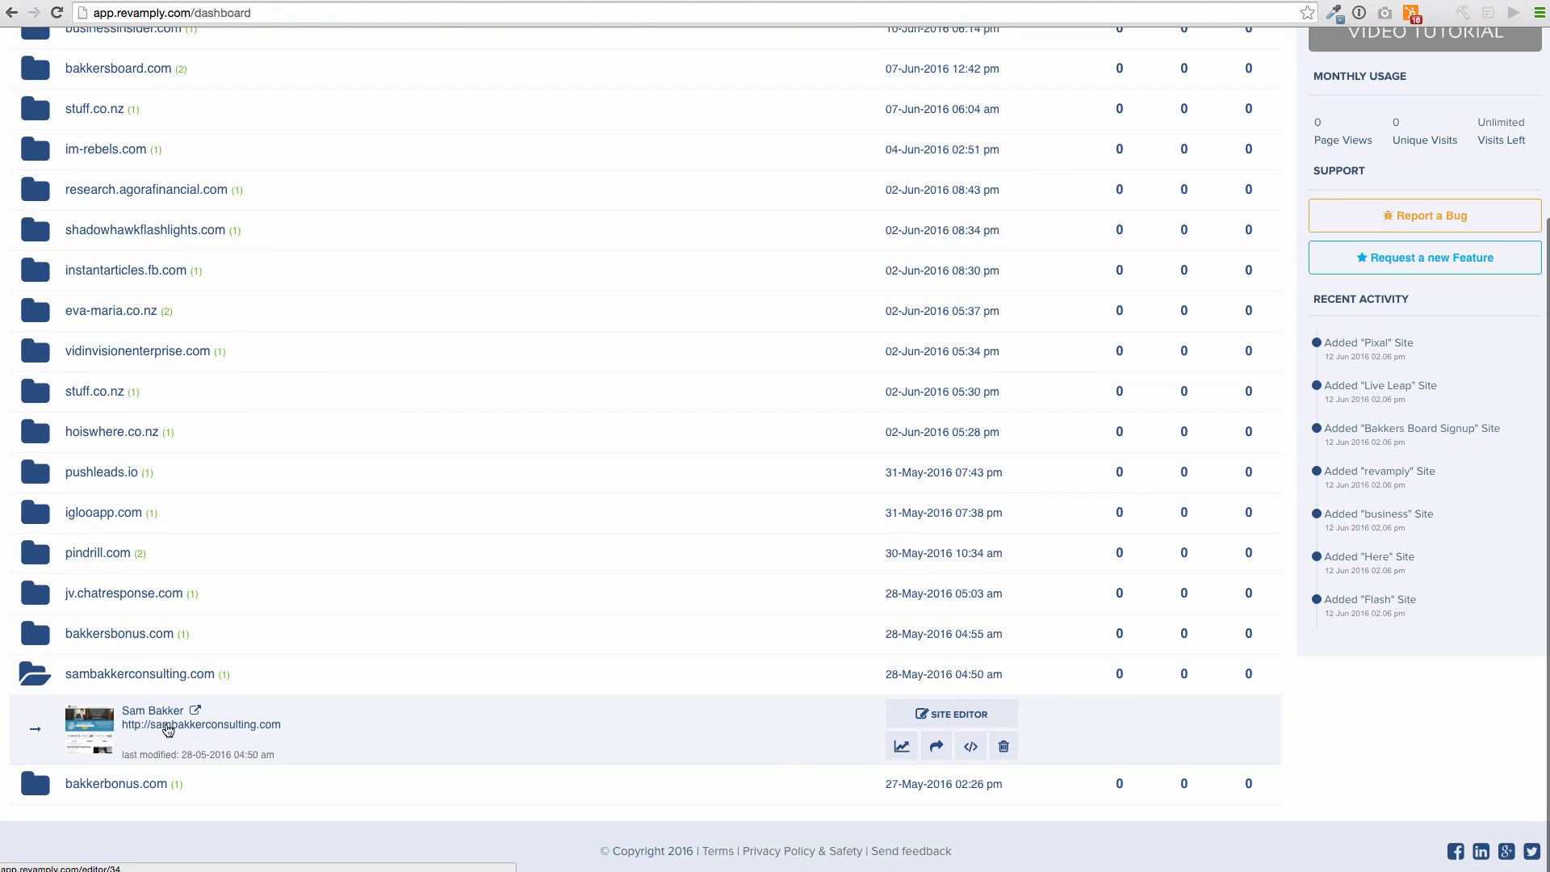
{"action": "left_click", "coordinate": [946, 714]}
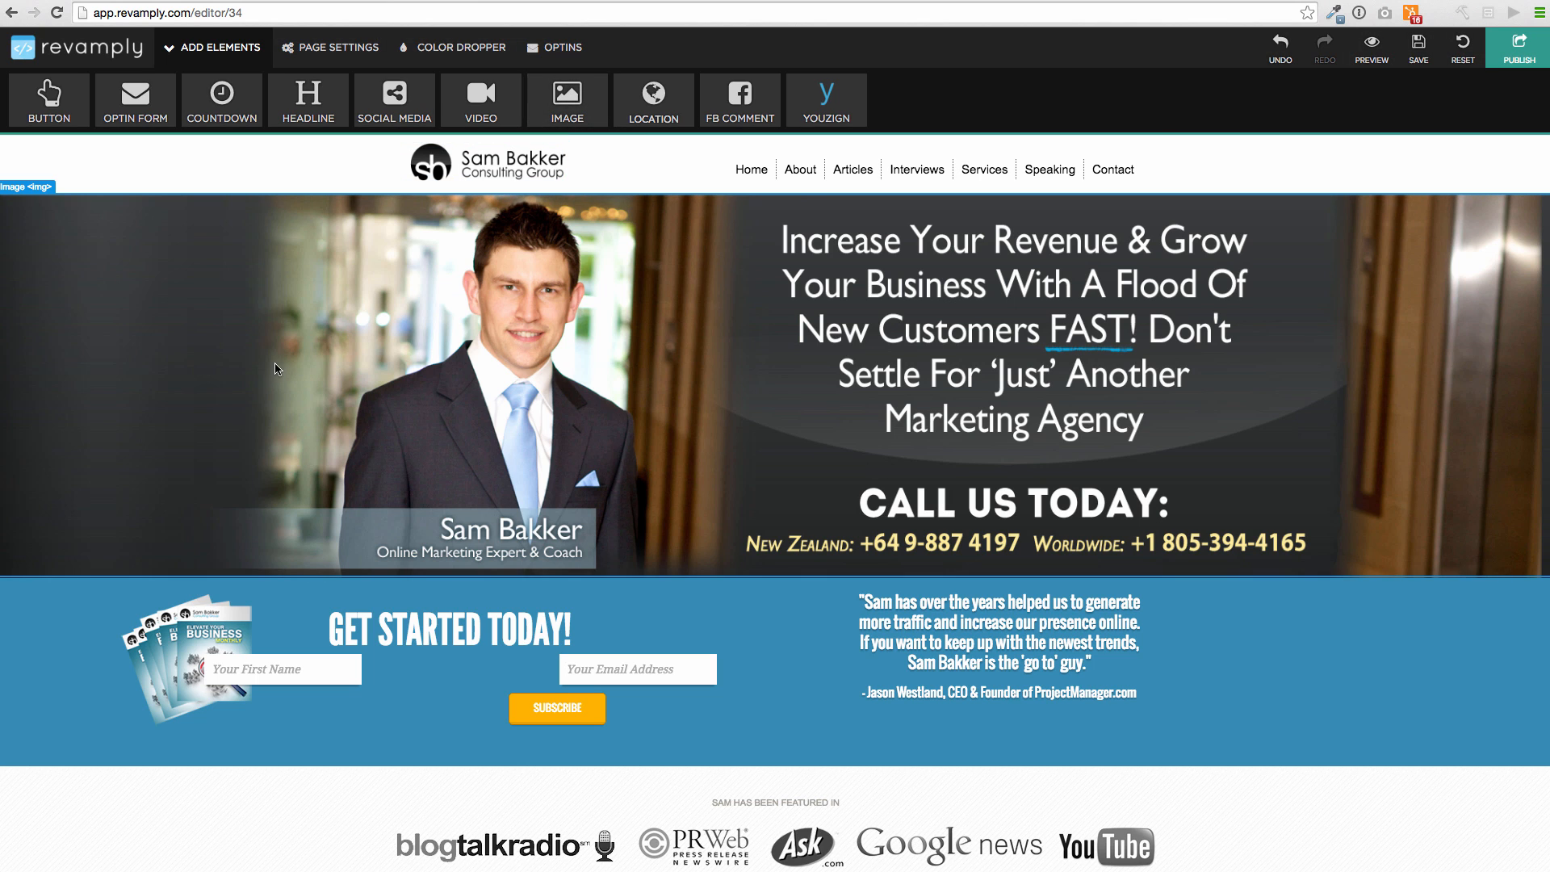
Dismiss the hero image panel and optin popup, show the Listen To This tab, then scroll to Our Services
{"action": "left_click", "coordinate": [348, 351]}
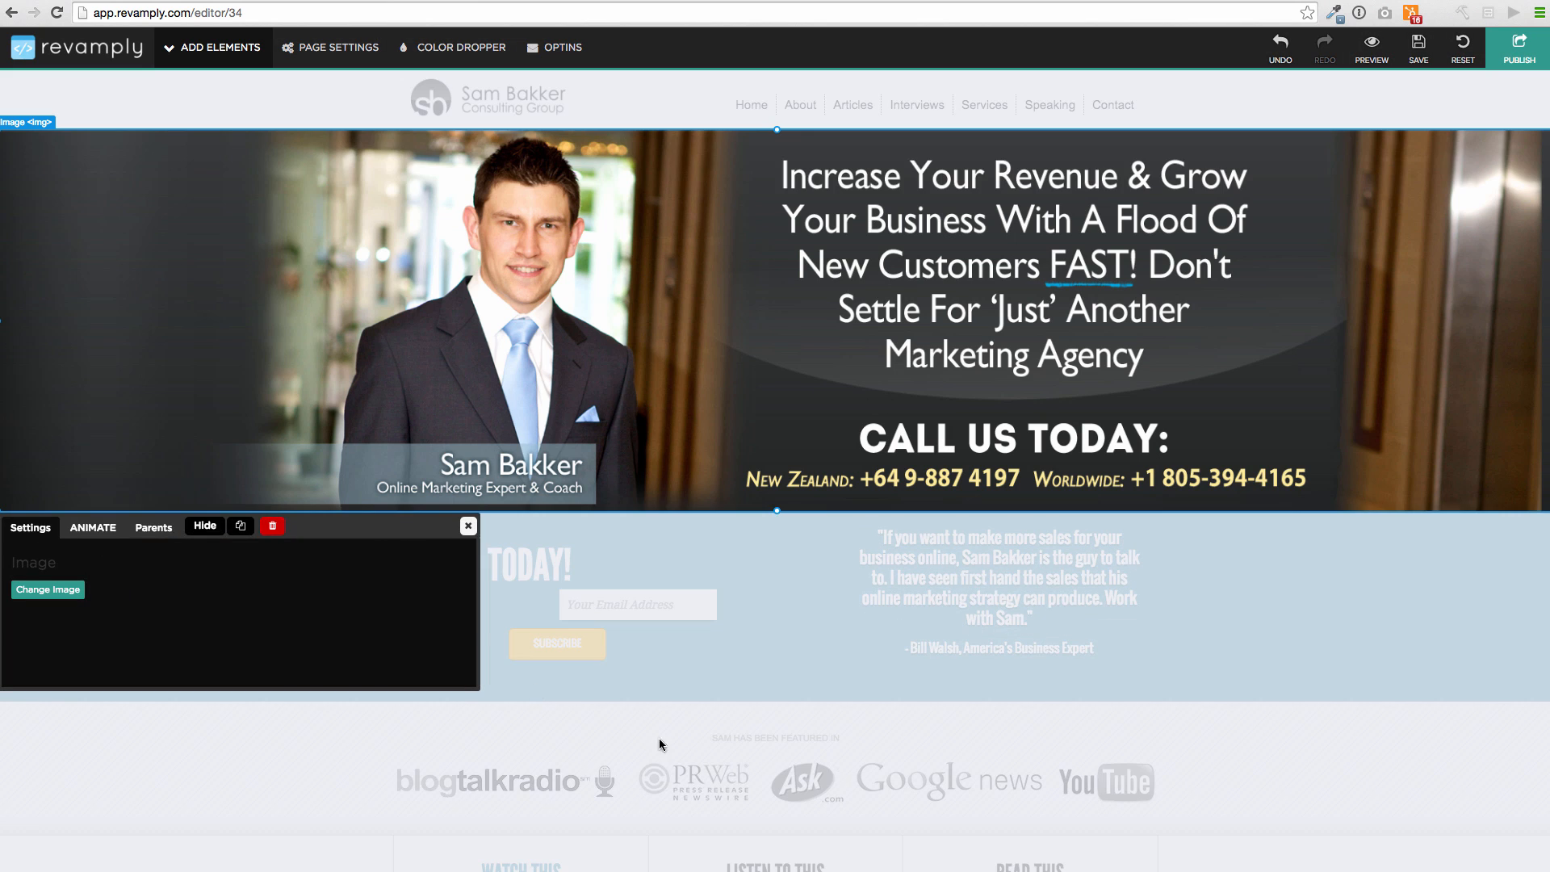
{"action": "left_click", "coordinate": [468, 526]}
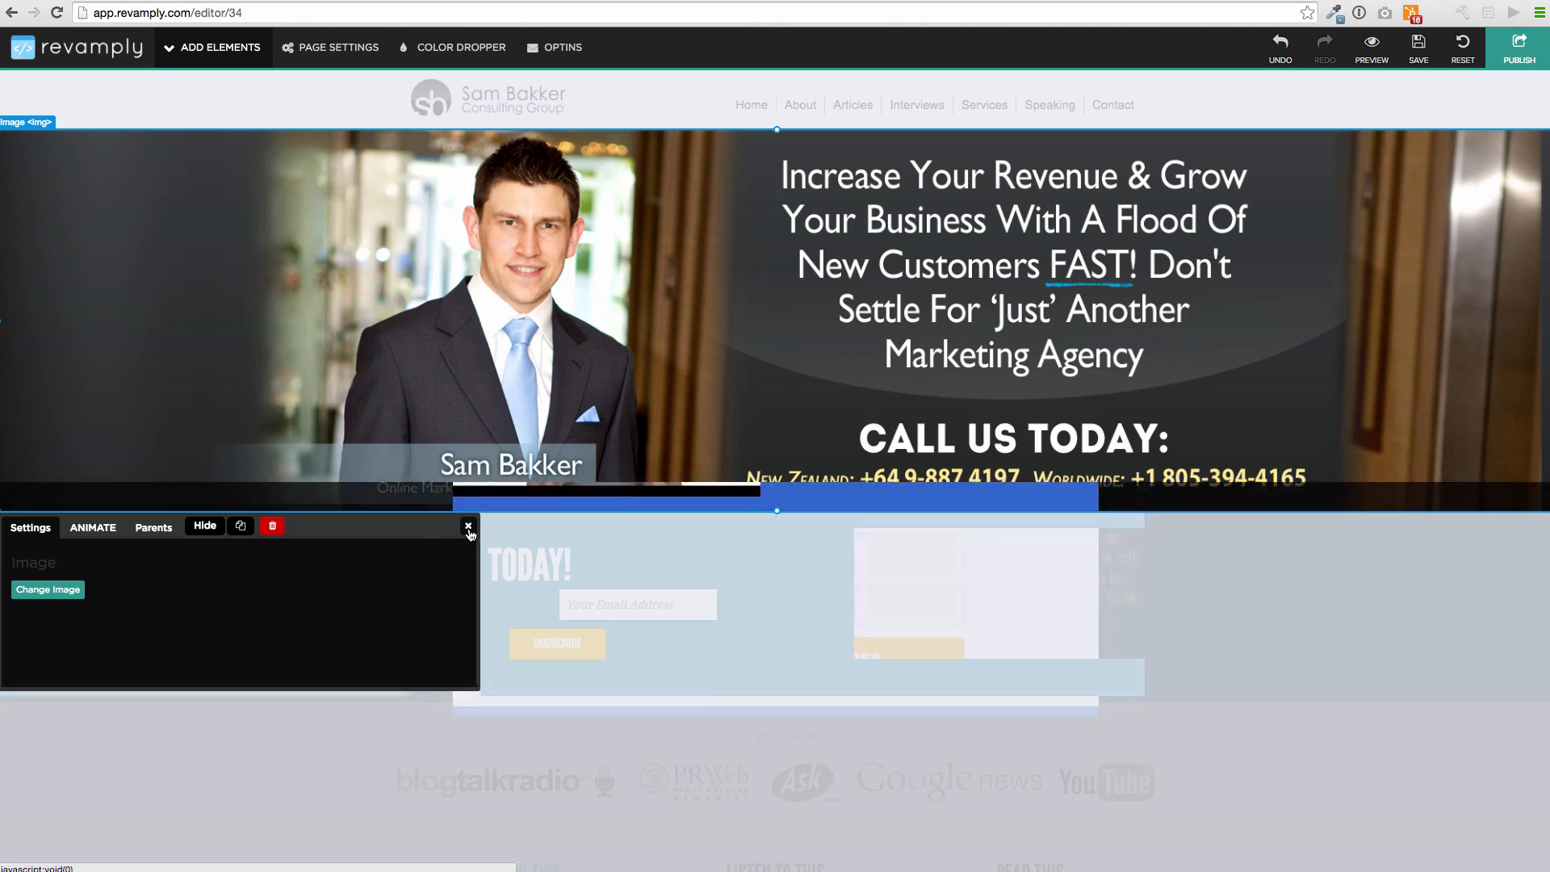
{"action": "left_click", "coordinate": [1088, 277]}
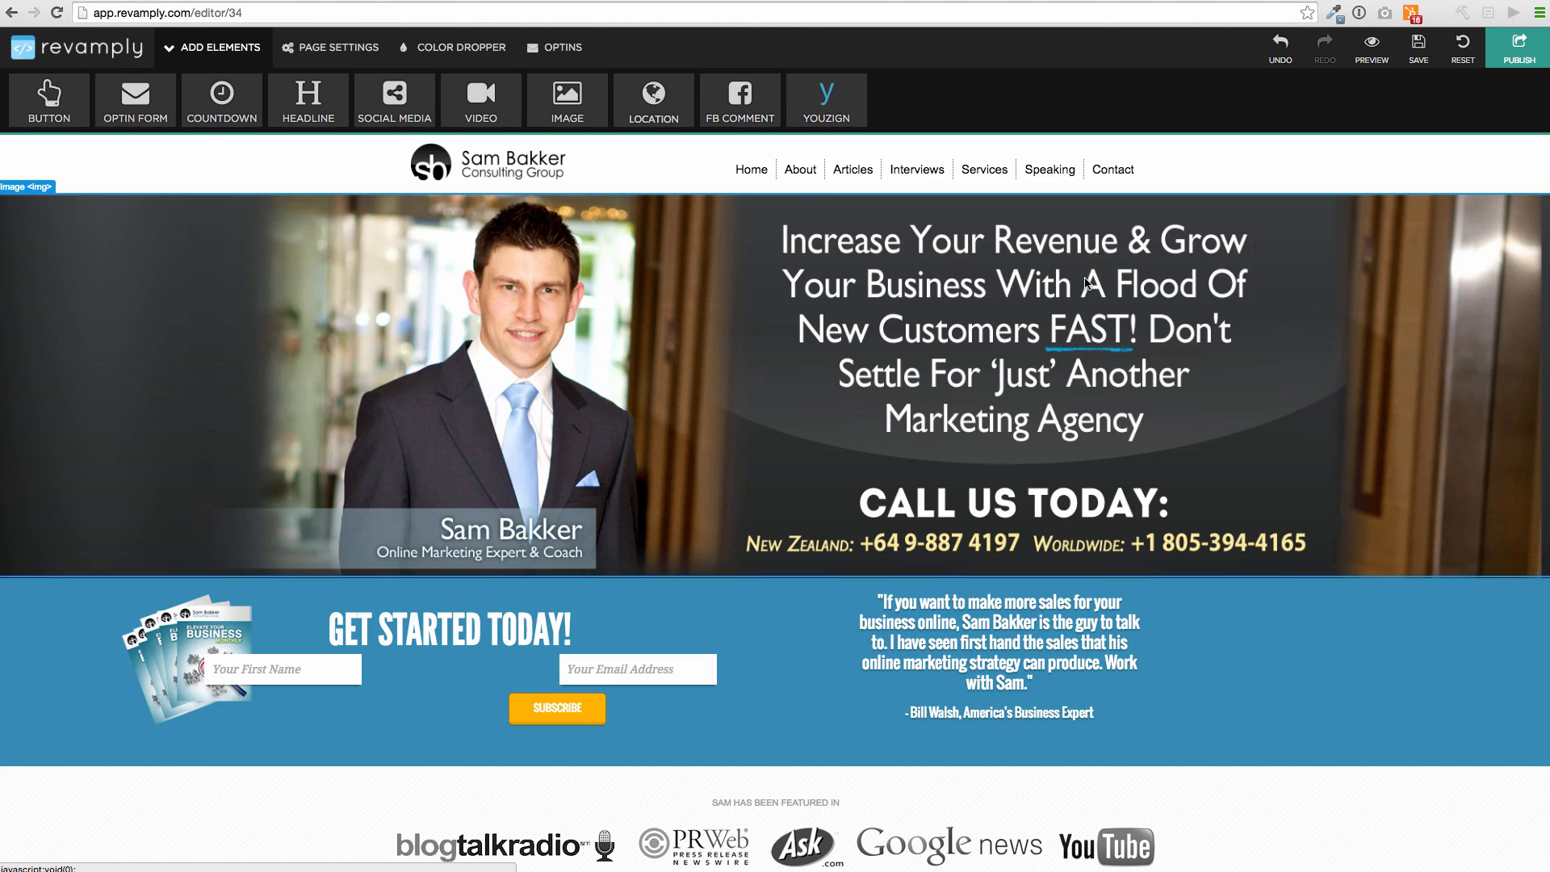
{"action": "left_click", "coordinate": [468, 84]}
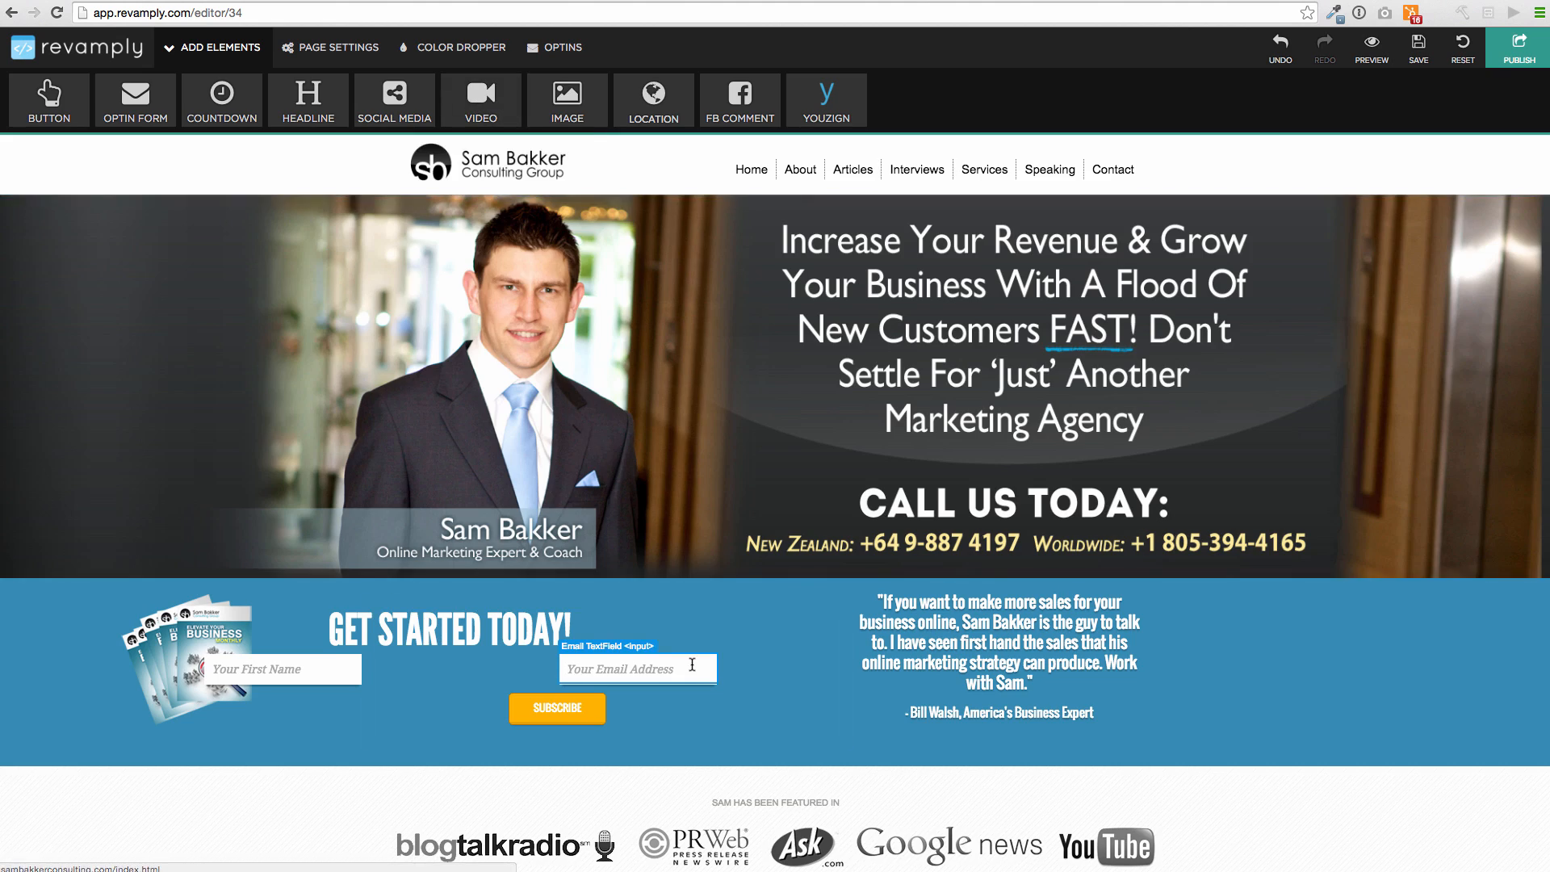
{"action": "scroll", "coordinate": [691, 613], "scroll_direction": "down", "scroll_amount": 5}
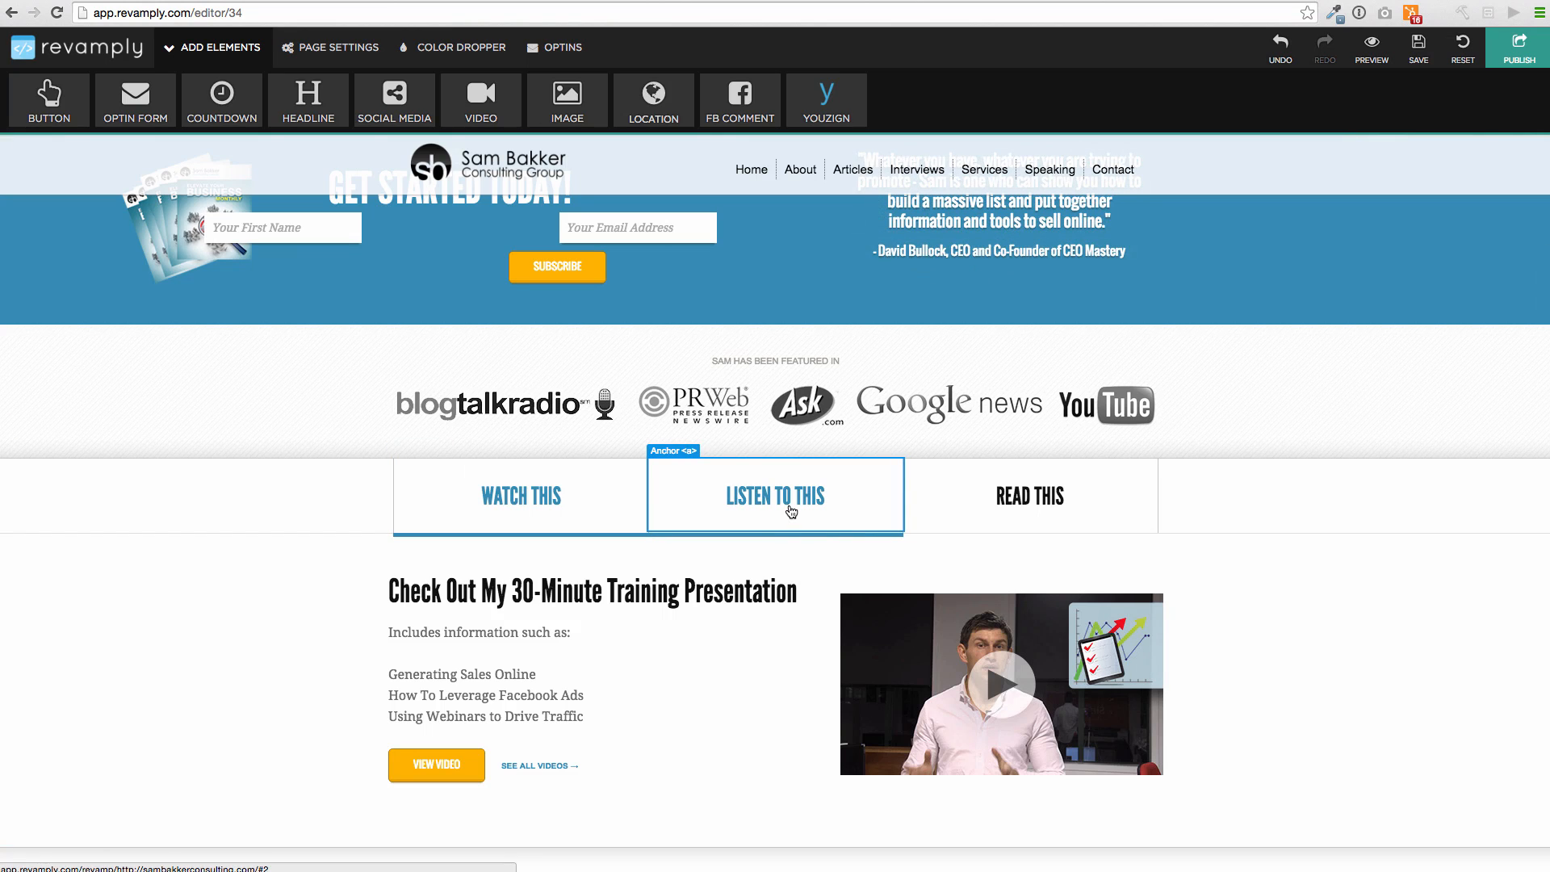
{"action": "left_click", "coordinate": [789, 510]}
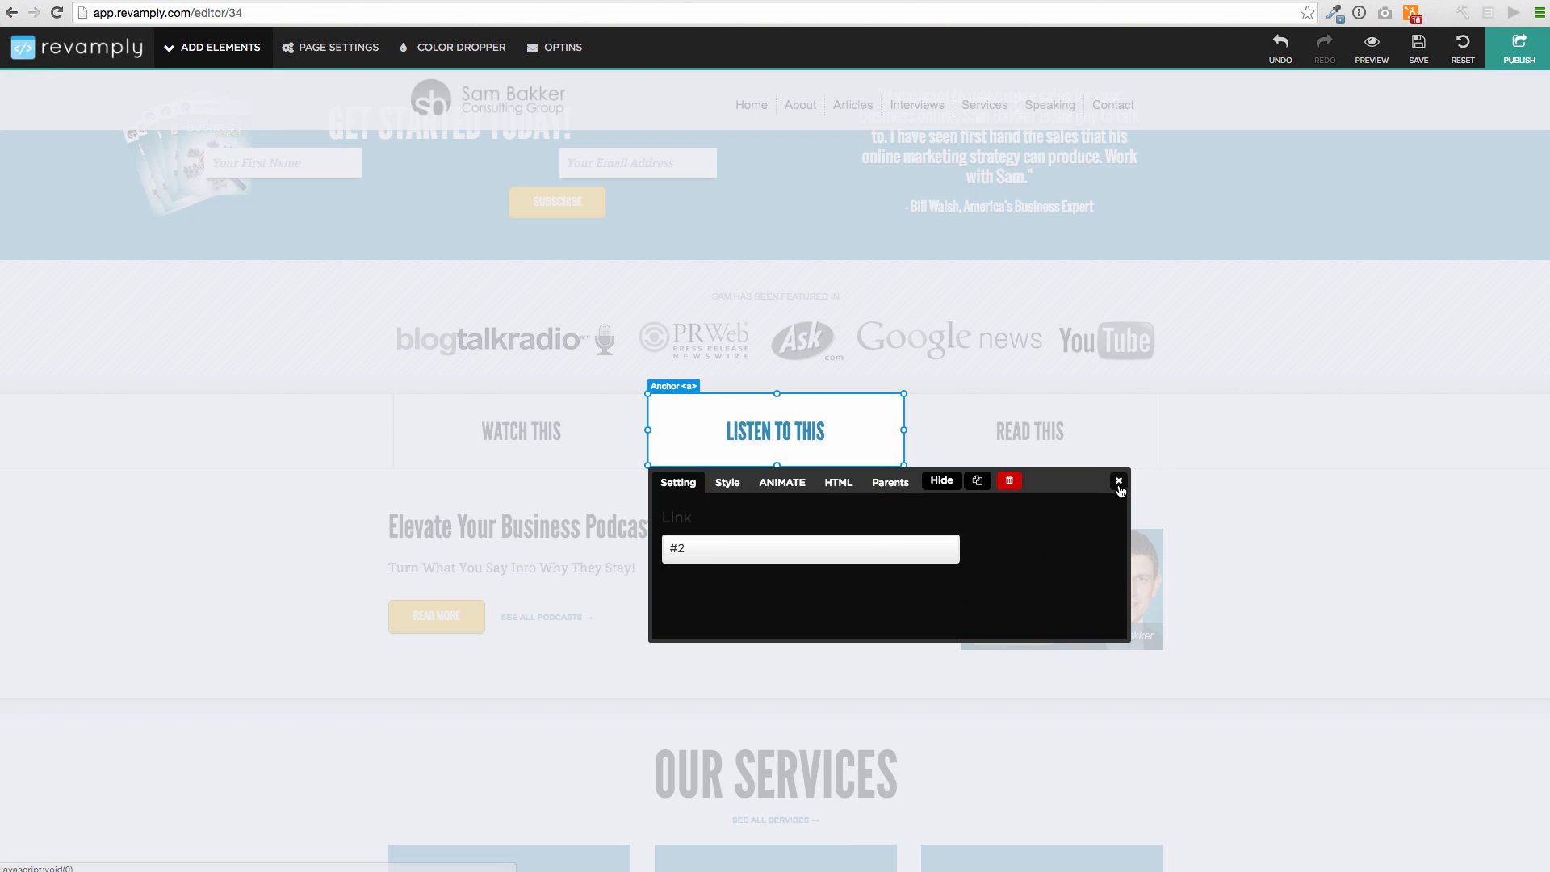
{"action": "left_click", "coordinate": [1118, 481]}
{"action": "scroll", "coordinate": [635, 608], "scroll_direction": "down", "scroll_amount": 6}
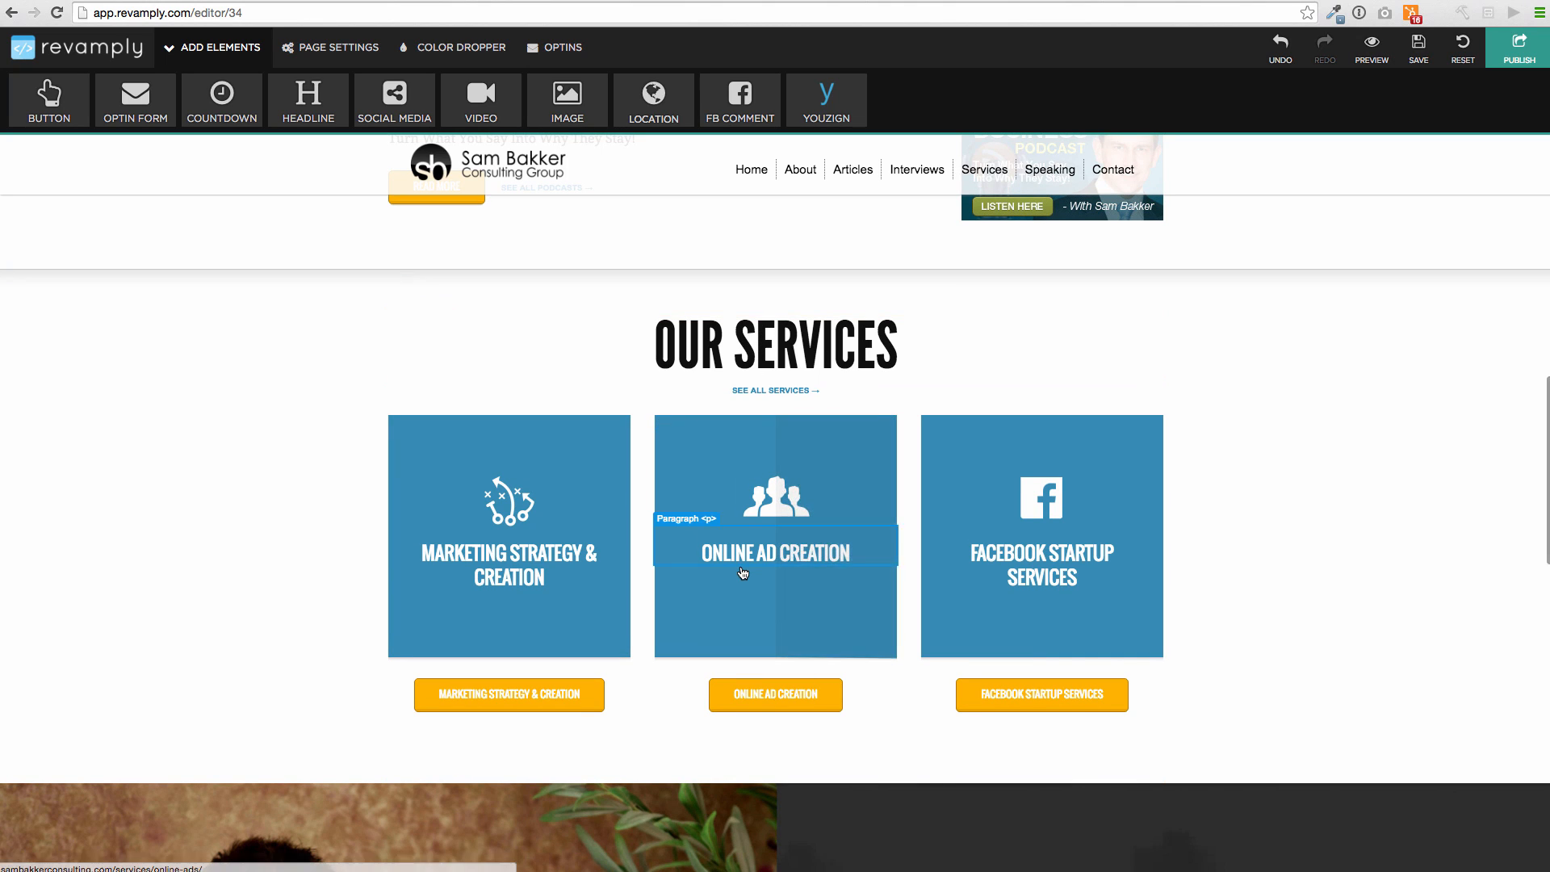
{"action": "scroll", "coordinate": [687, 565], "scroll_direction": "down", "scroll_amount": 4}
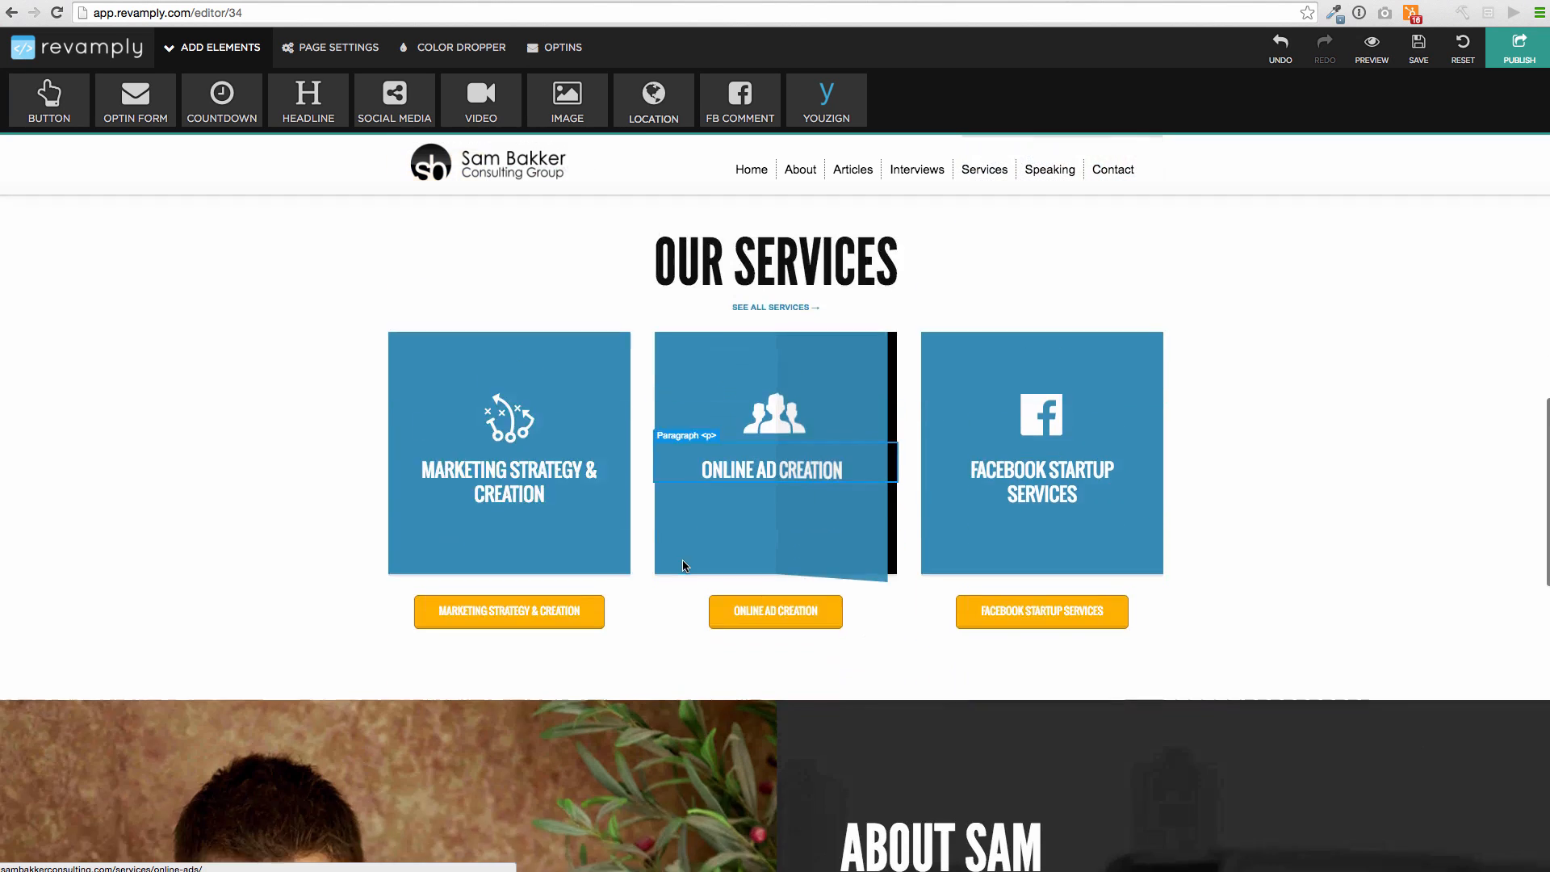
Relabel the Marketing Strategy & Creation button as 'How To Make Money With Facebook'
{"action": "left_click", "coordinate": [487, 389]}
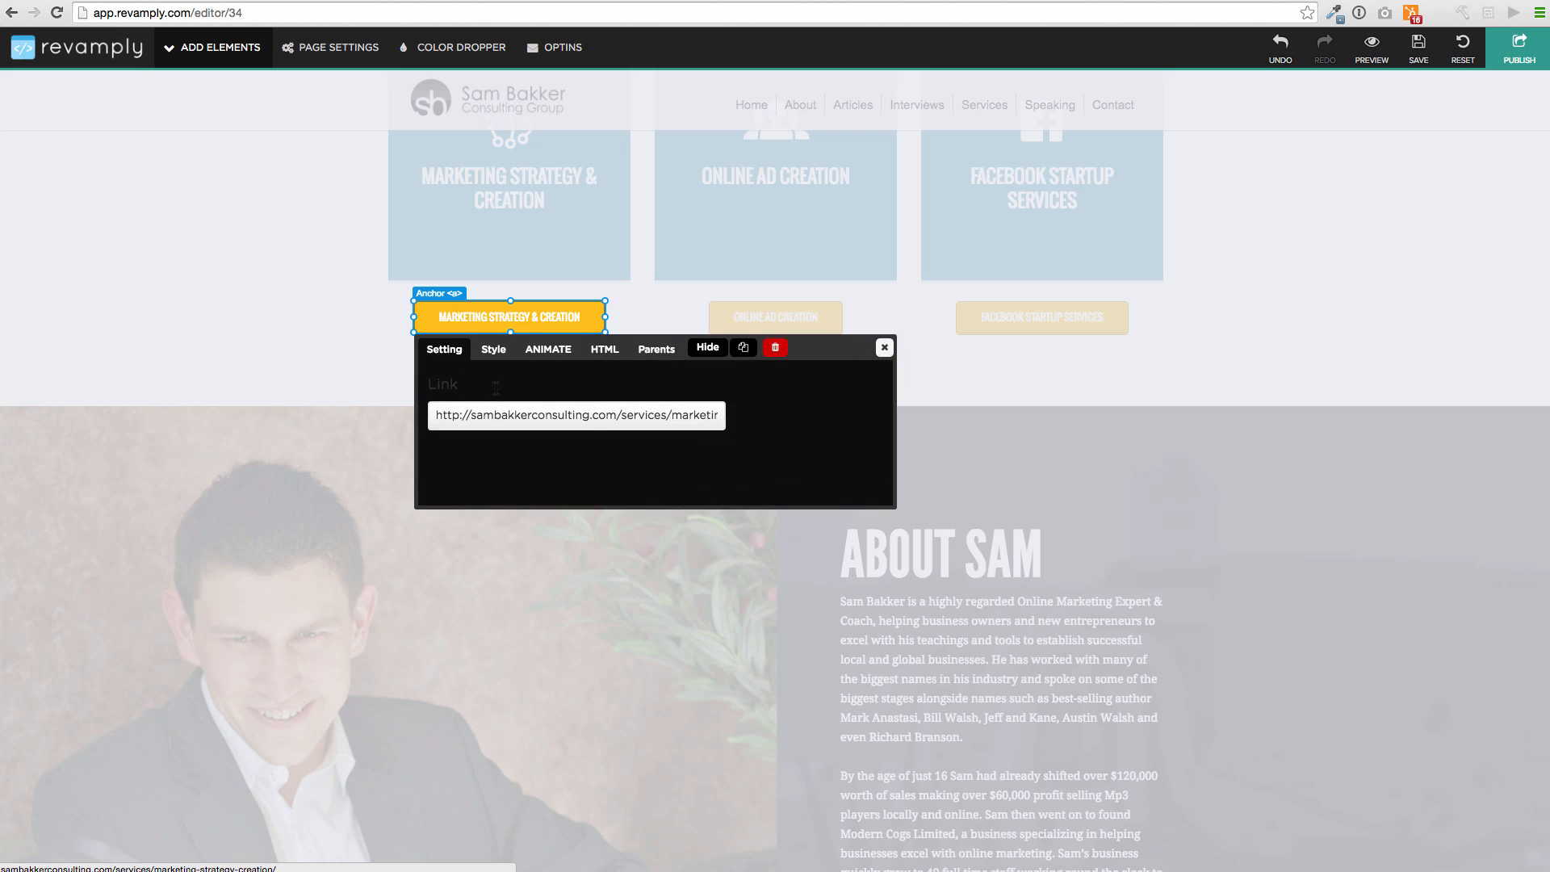
{"action": "left_click", "coordinate": [515, 359]}
{"action": "left_click", "coordinate": [540, 355]}
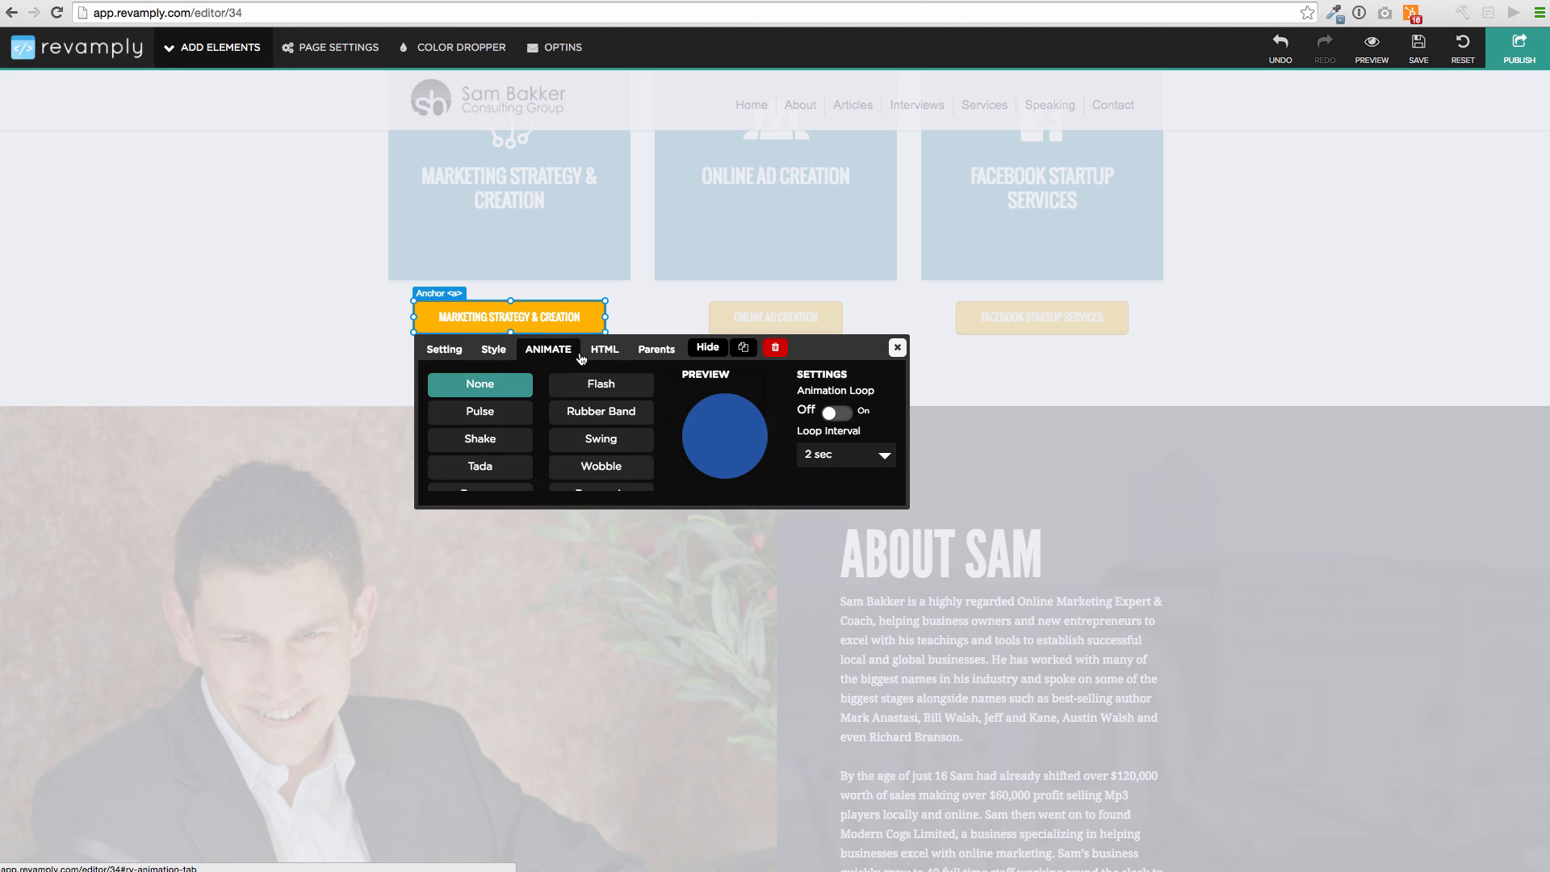
{"action": "left_click", "coordinate": [583, 378]}
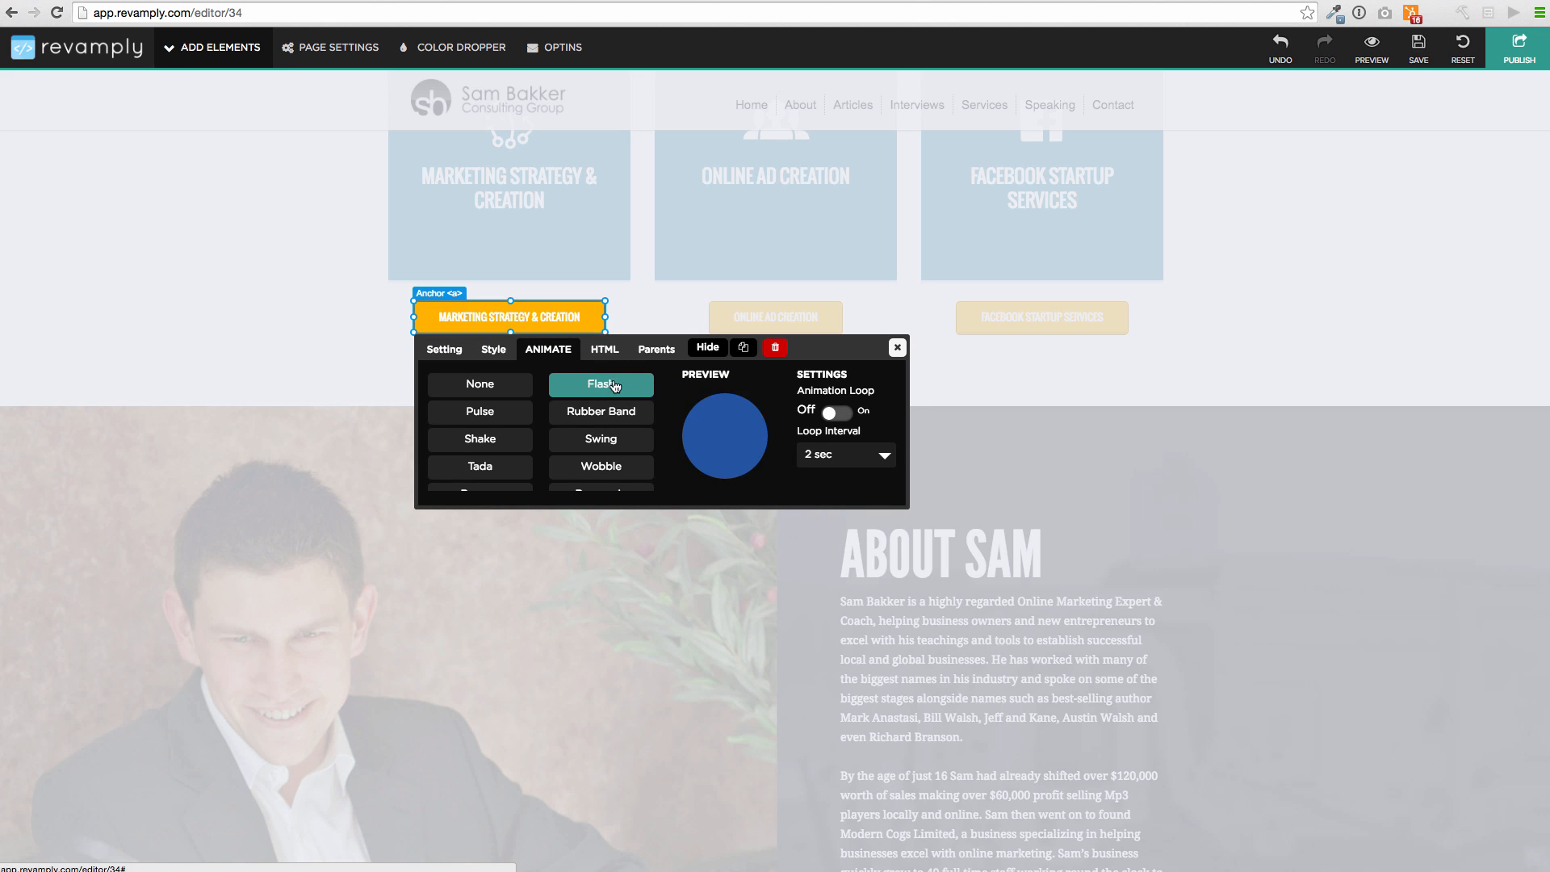
{"action": "left_click", "coordinate": [604, 349]}
{"action": "left_click_drag", "start_coordinate": [642, 379], "coordinate": [414, 375]}
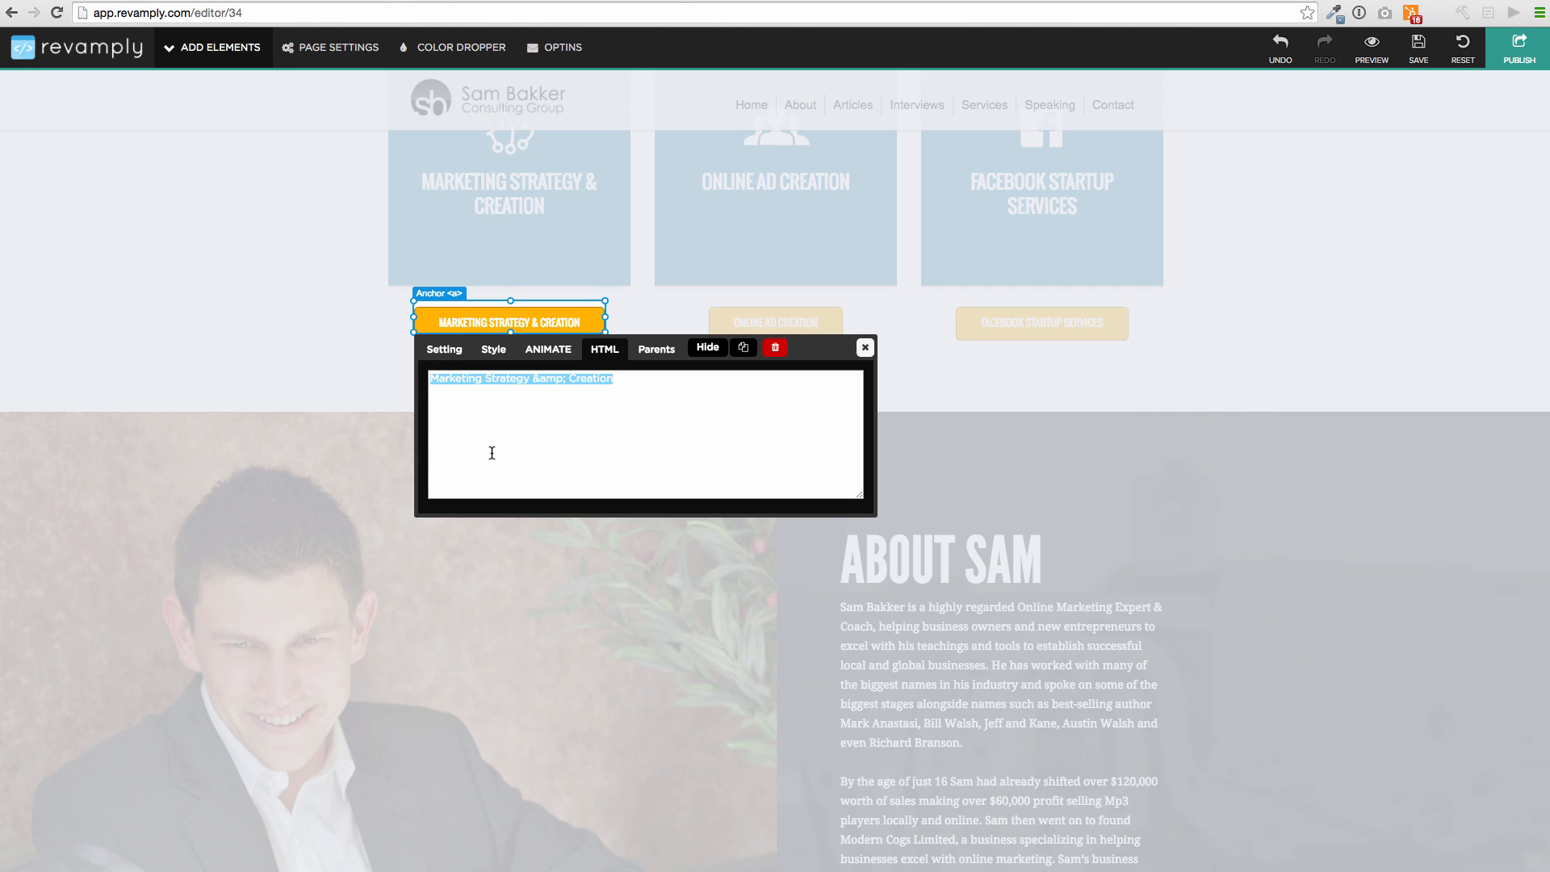
{"action": "type", "text": "How"}
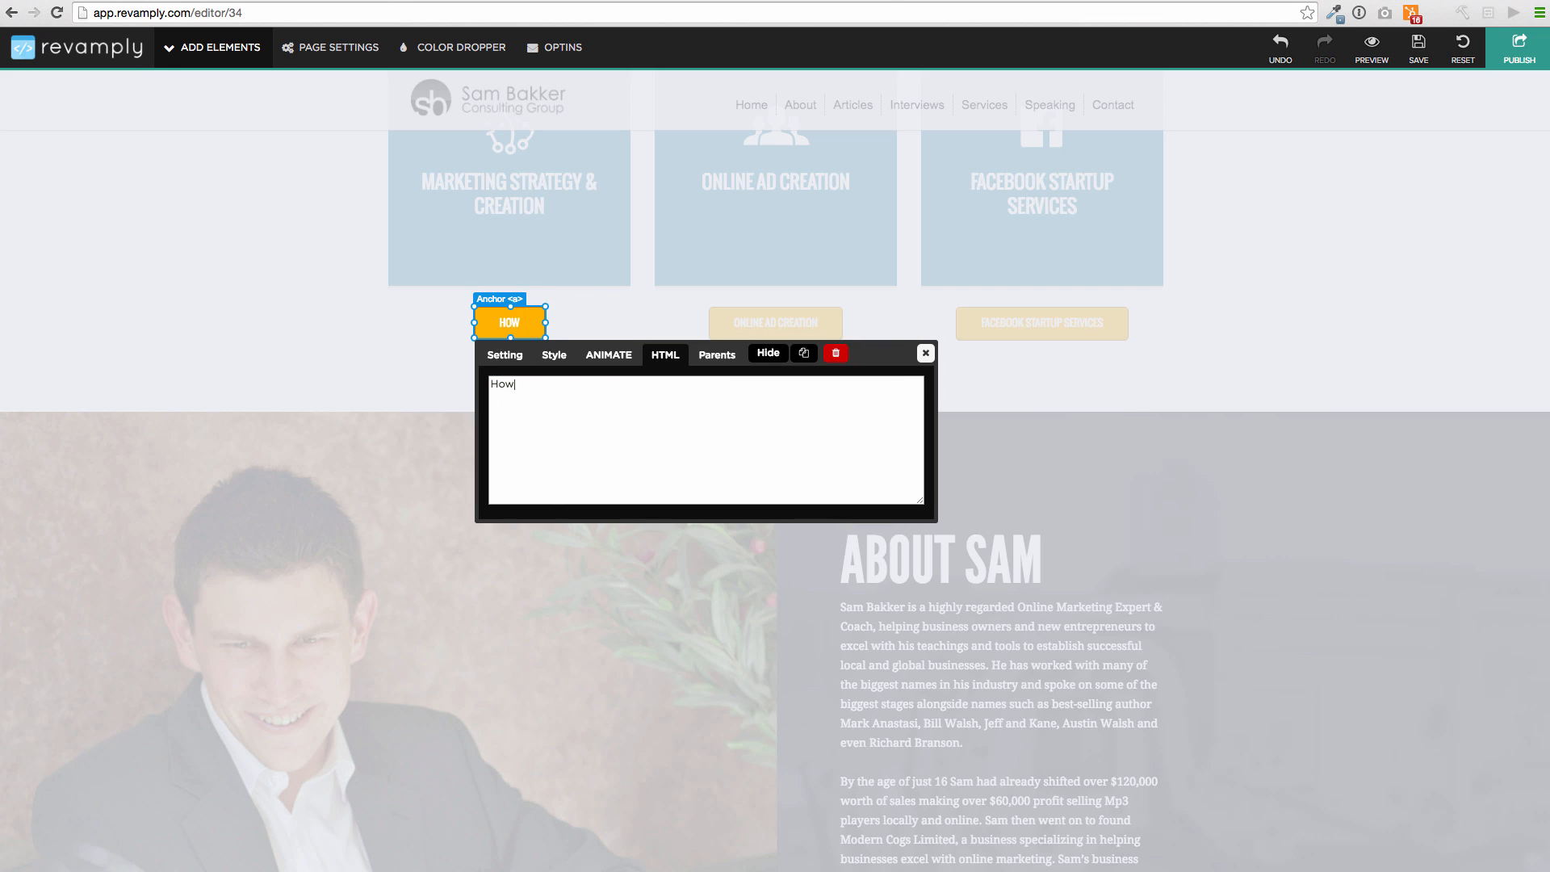
{"action": "type", "text": " To Make Money With "}
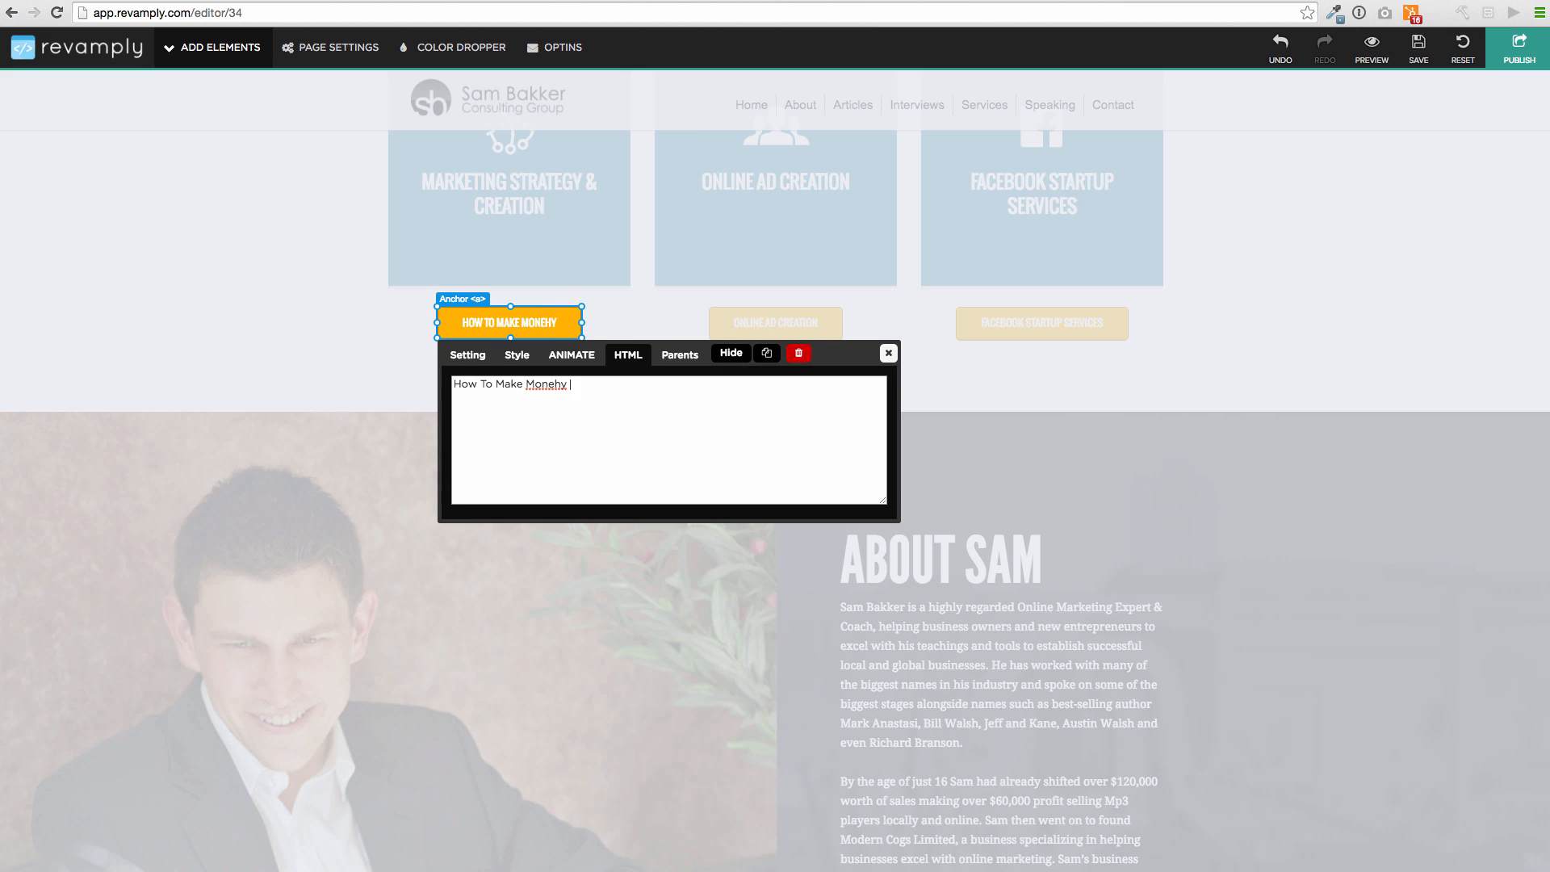
{"action": "type", "text": "faceboo"}
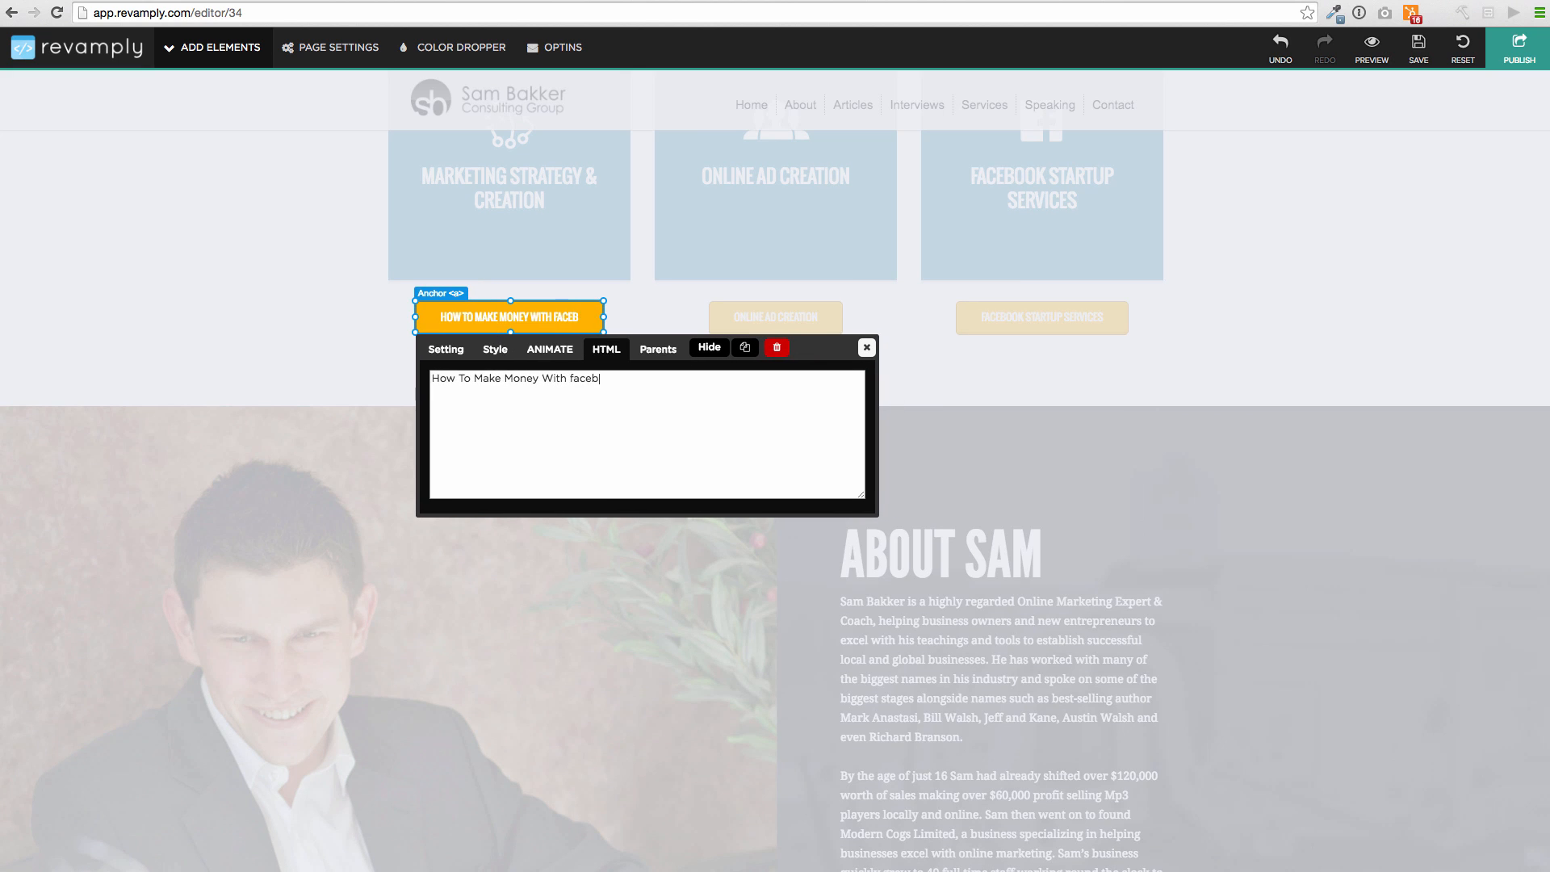
{"action": "key", "text": "BackSpace"}
{"action": "key", "text": "BackSpace"}
{"action": "key", "text": "BackSpace"}
{"action": "key", "text": "BackSpace"}
{"action": "key", "text": "BackSpace"}
{"action": "key", "text": "BackSpace"}
{"action": "key", "text": "BackSpace"}
{"action": "type", "text": "Facebook"}
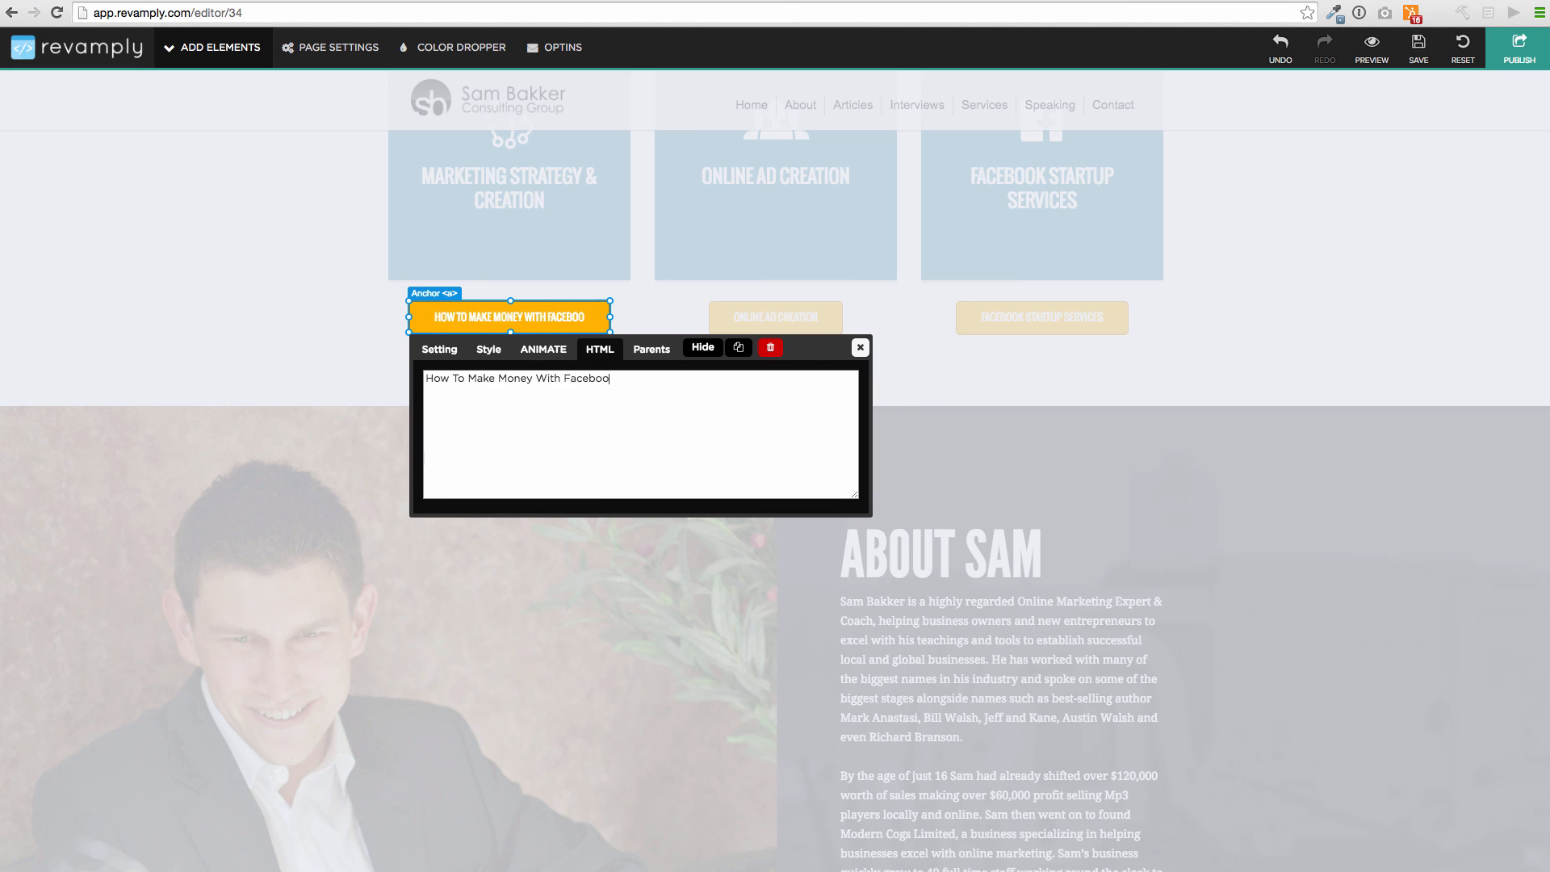
{"action": "left_click", "coordinate": [858, 348]}
Inspect the About paragraph and the About nav link's address, leaving both unchanged
{"action": "scroll", "coordinate": [912, 345], "scroll_direction": "down", "scroll_amount": 6}
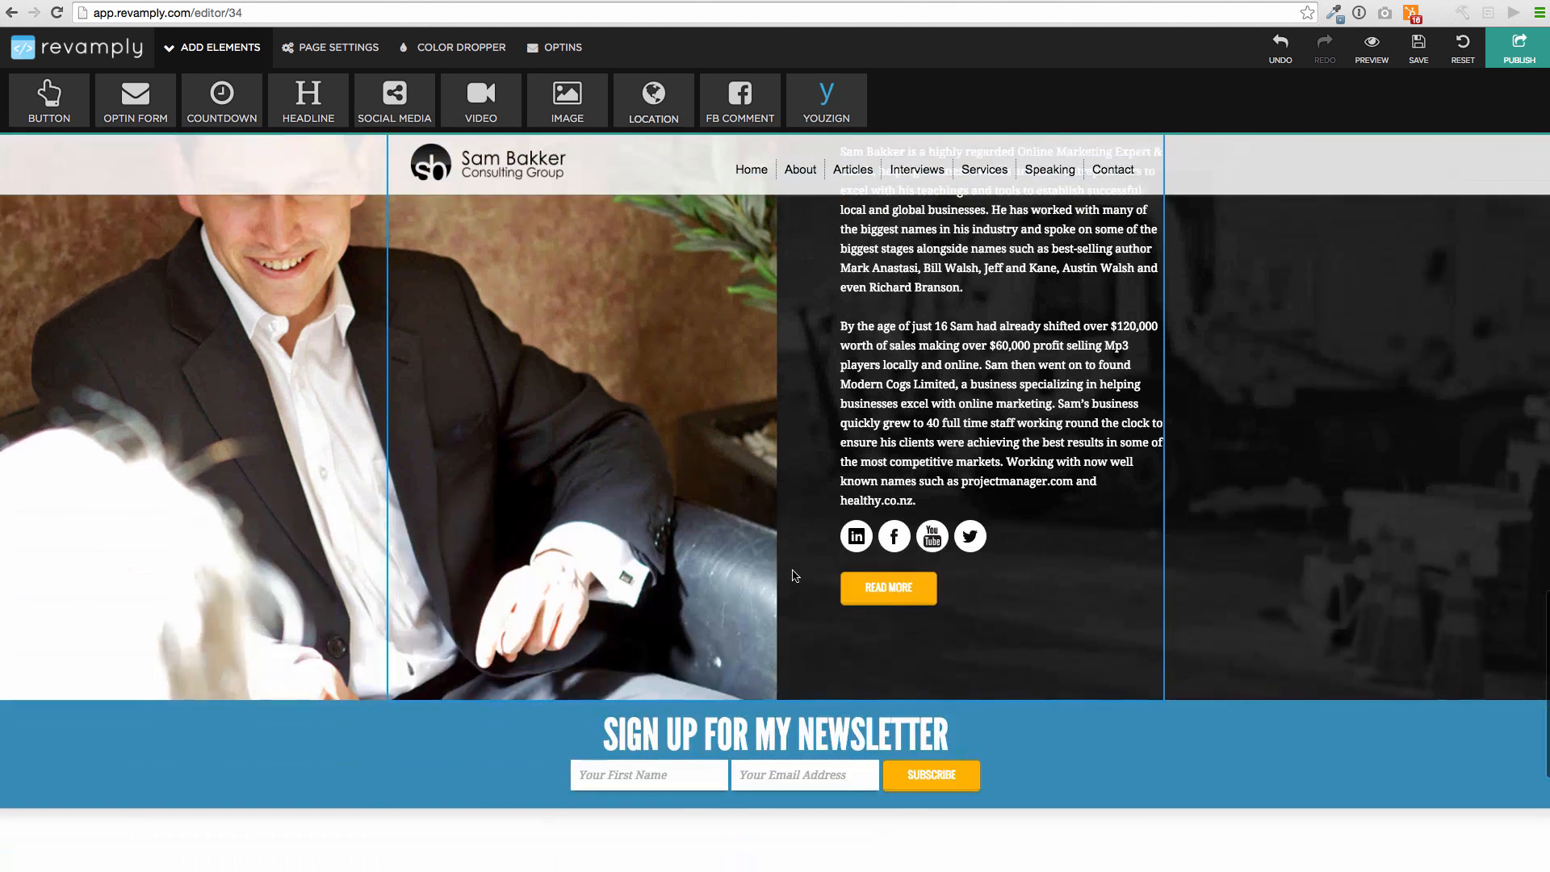
{"action": "scroll", "coordinate": [912, 345], "scroll_direction": "up", "scroll_amount": 3}
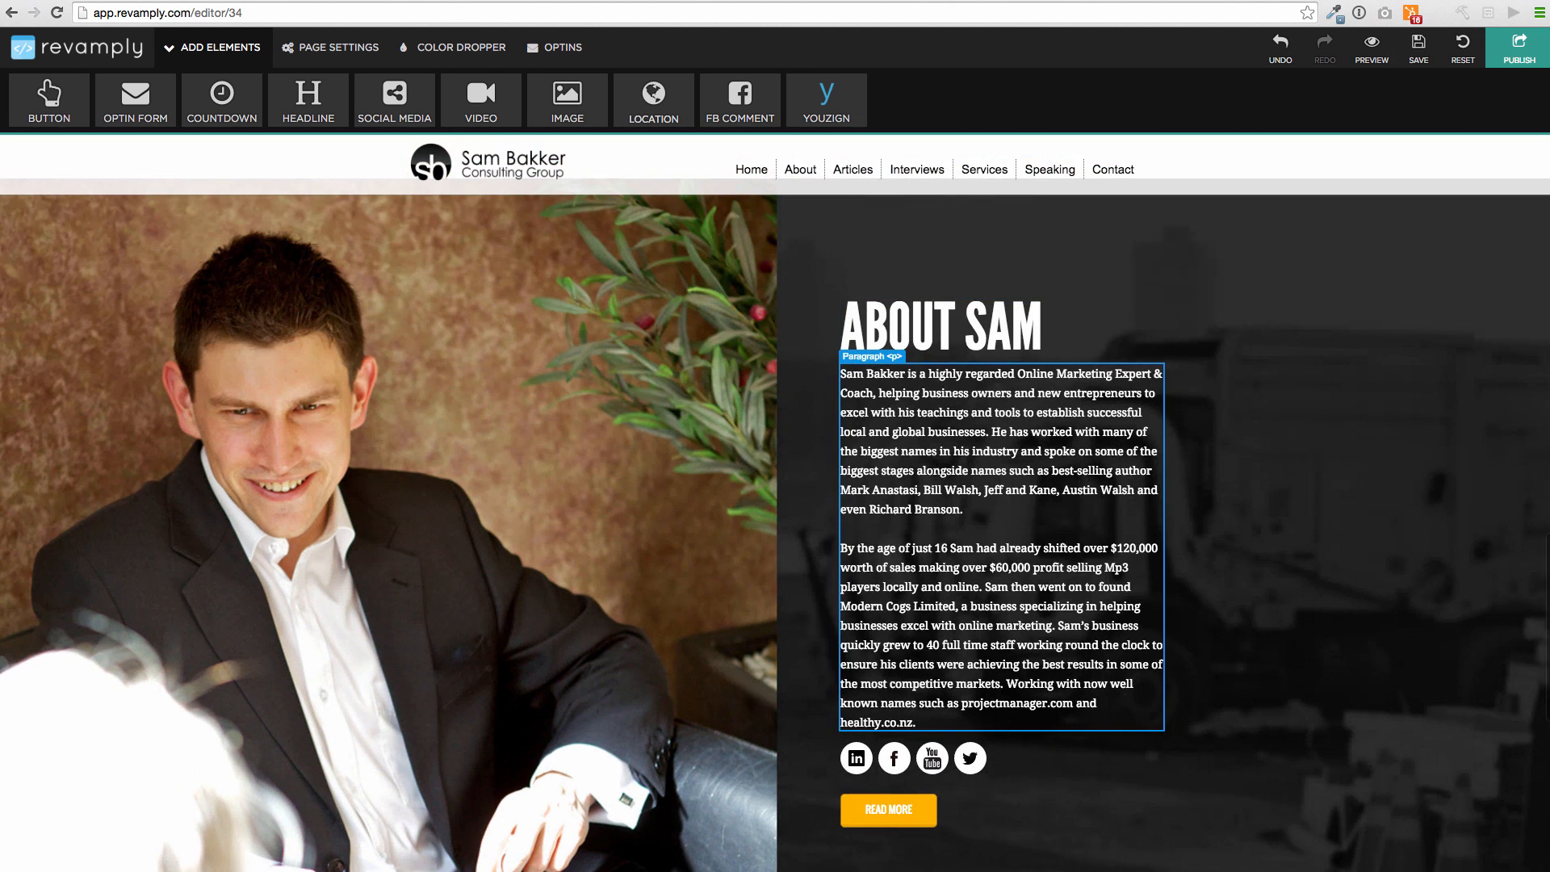
{"action": "left_click", "coordinate": [918, 303]}
{"action": "left_click", "coordinate": [1156, 677]}
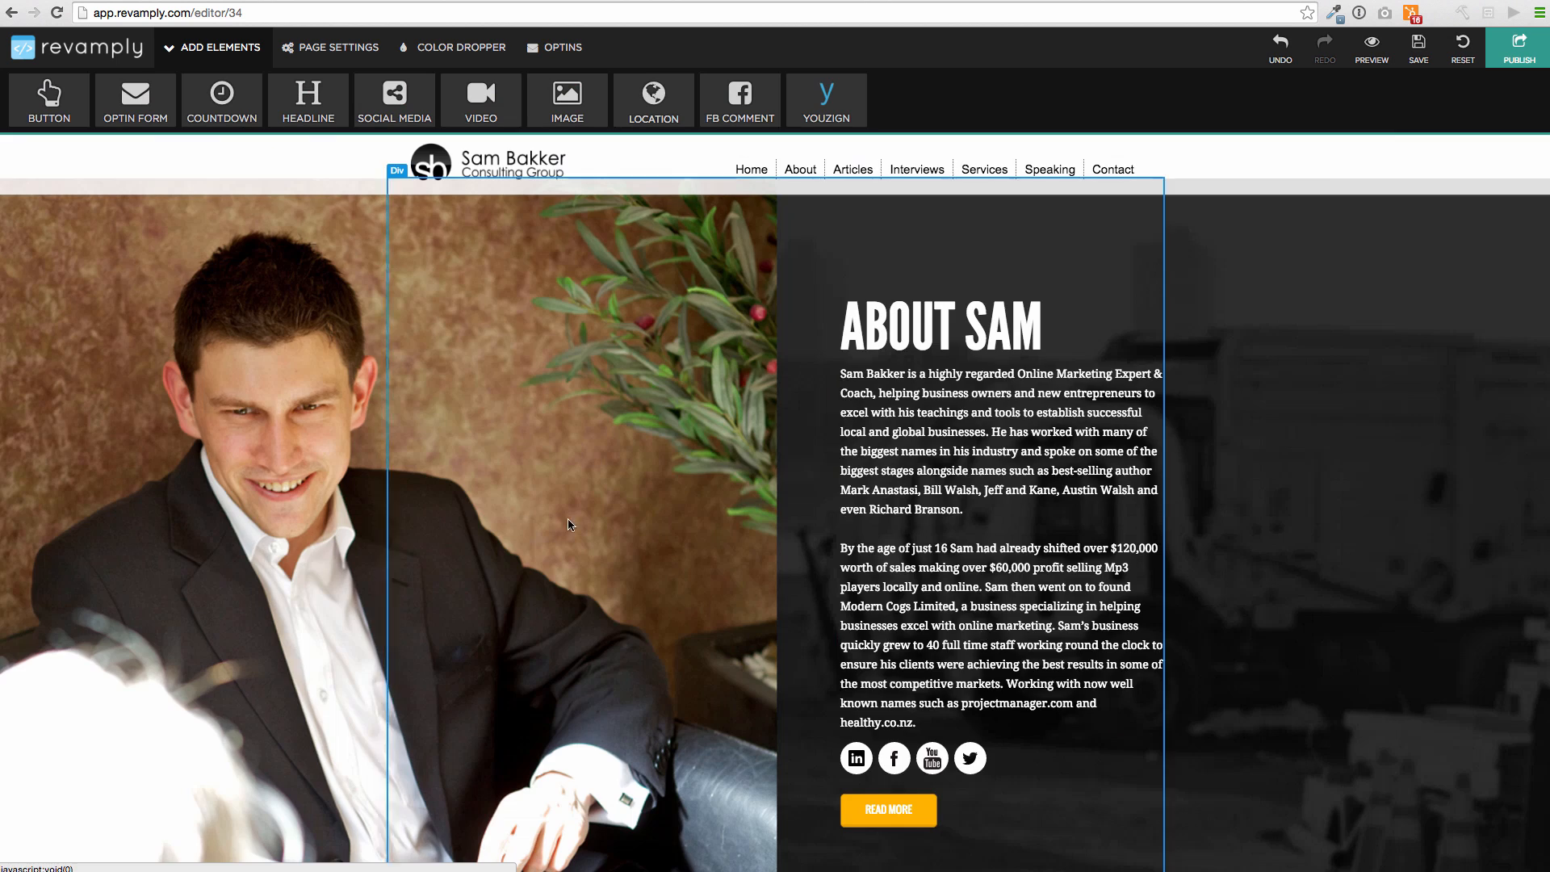
{"action": "scroll", "coordinate": [570, 525], "scroll_direction": "up", "scroll_amount": 4}
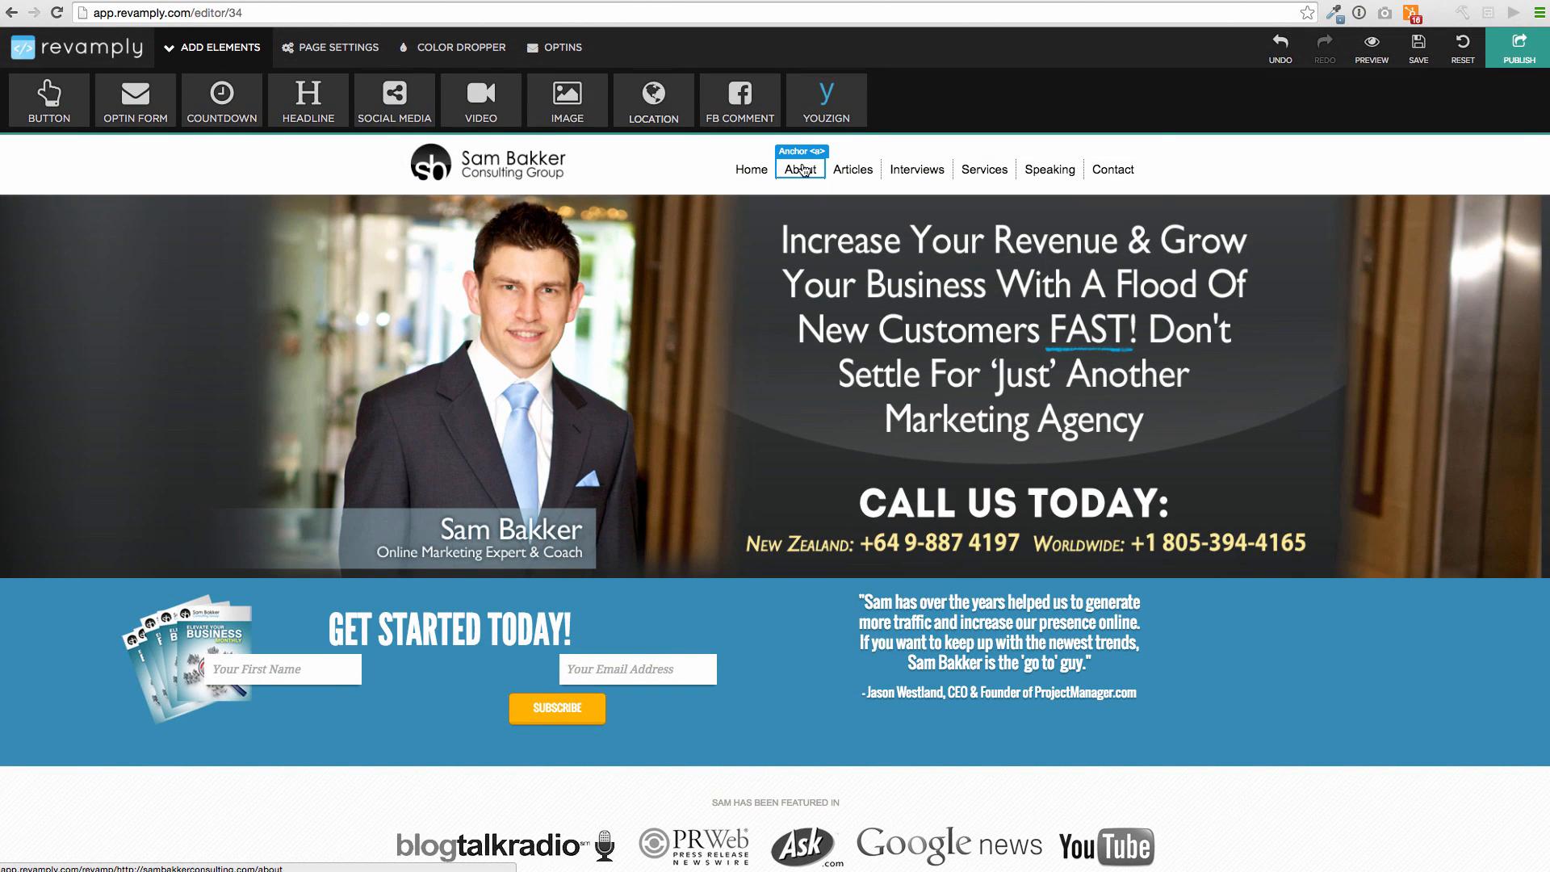
{"action": "left_click", "coordinate": [795, 171]}
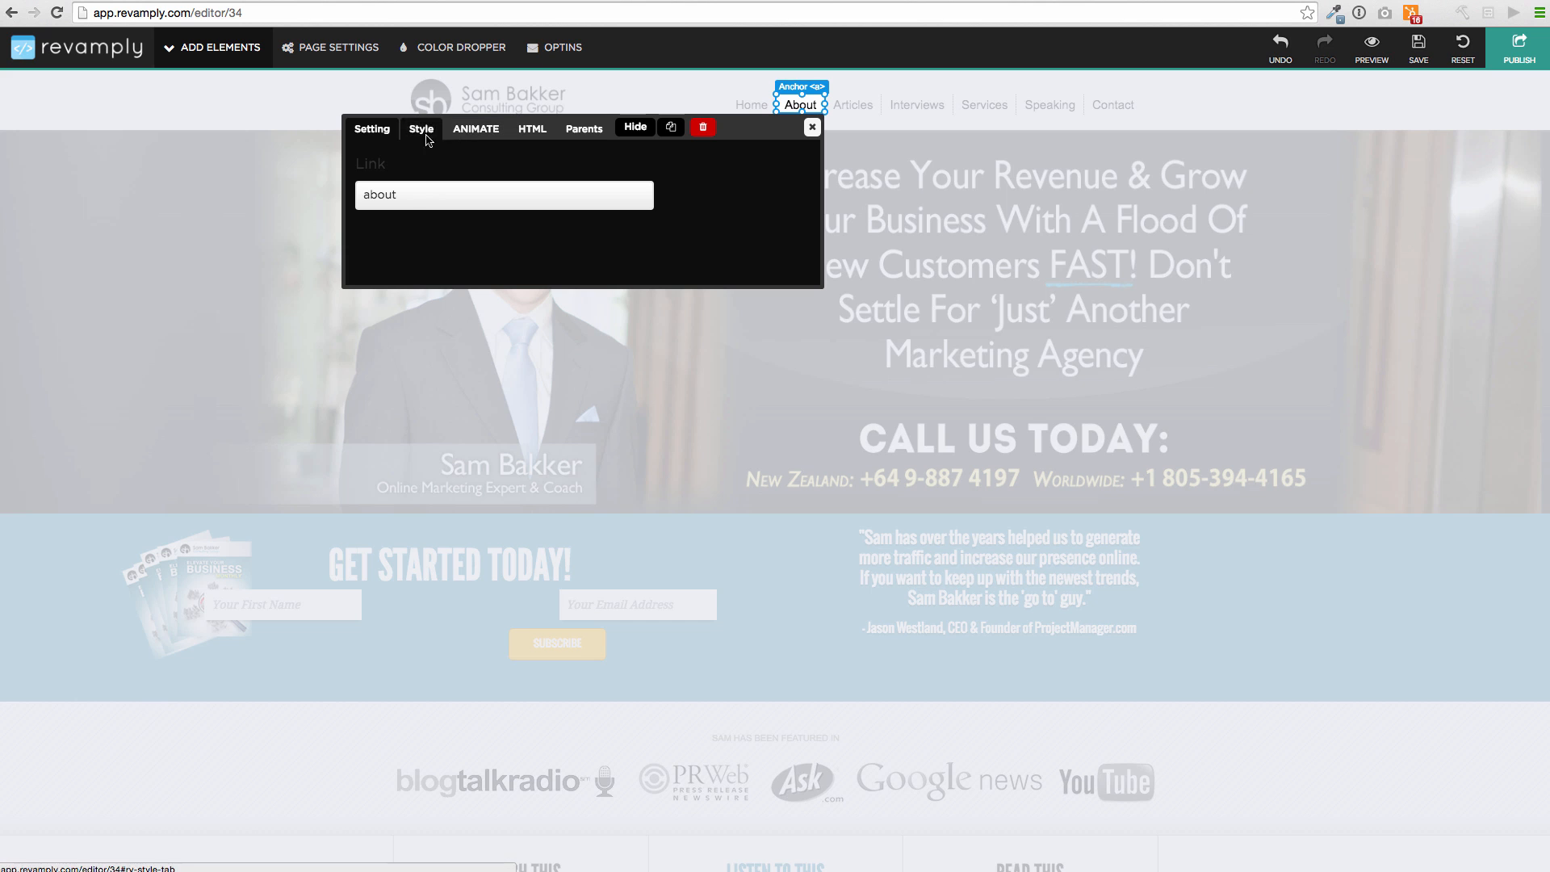
{"action": "left_click", "coordinate": [362, 194]}
{"action": "left_click_drag", "start_coordinate": [362, 195], "coordinate": [415, 199]}
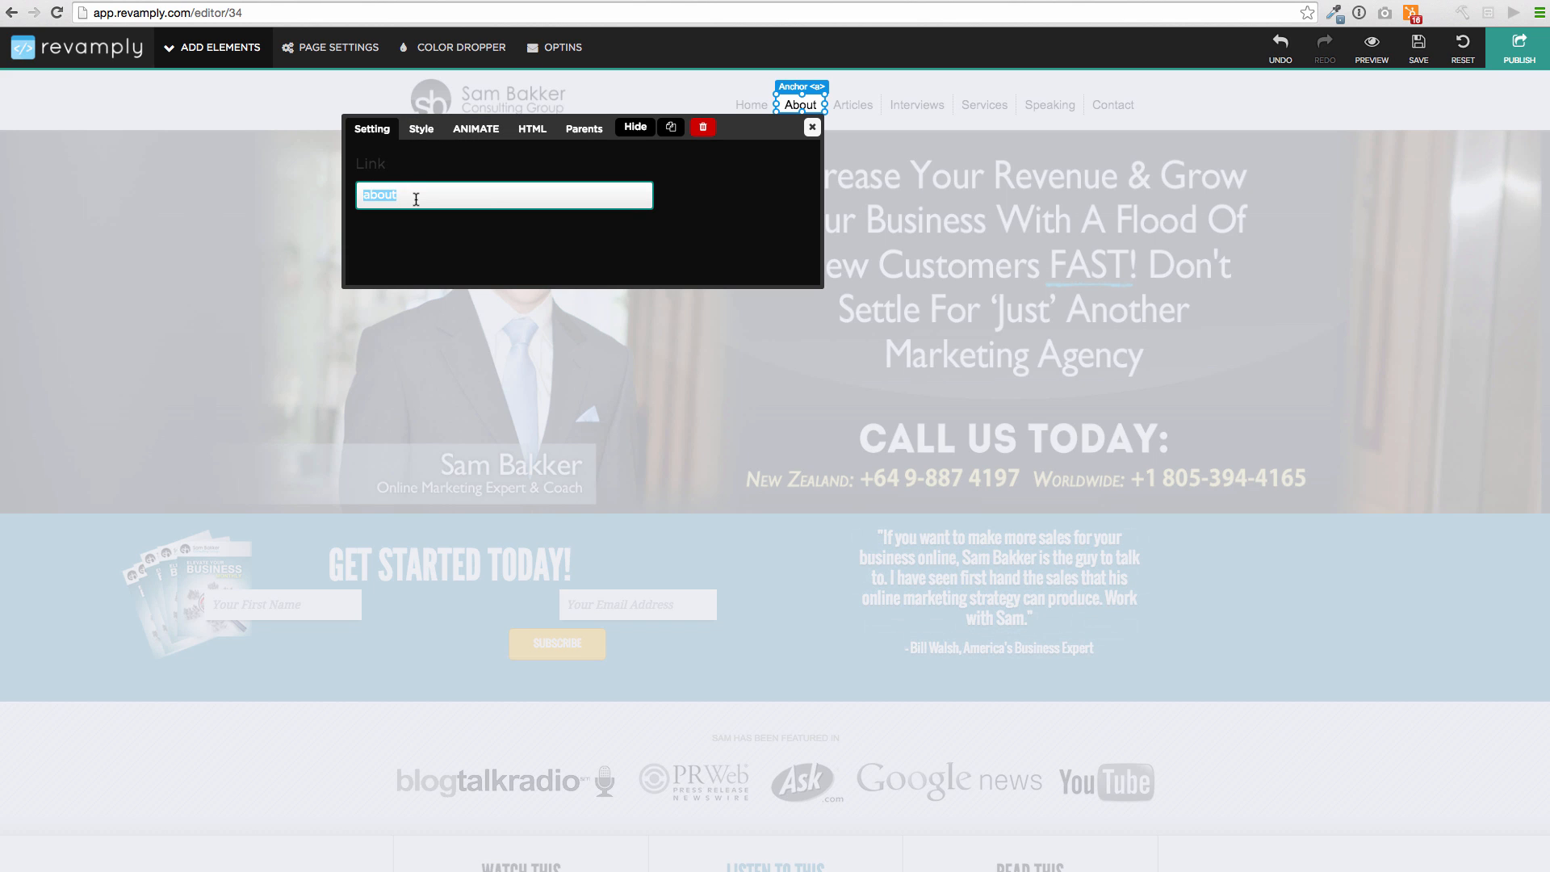
{"action": "left_click", "coordinate": [813, 127]}
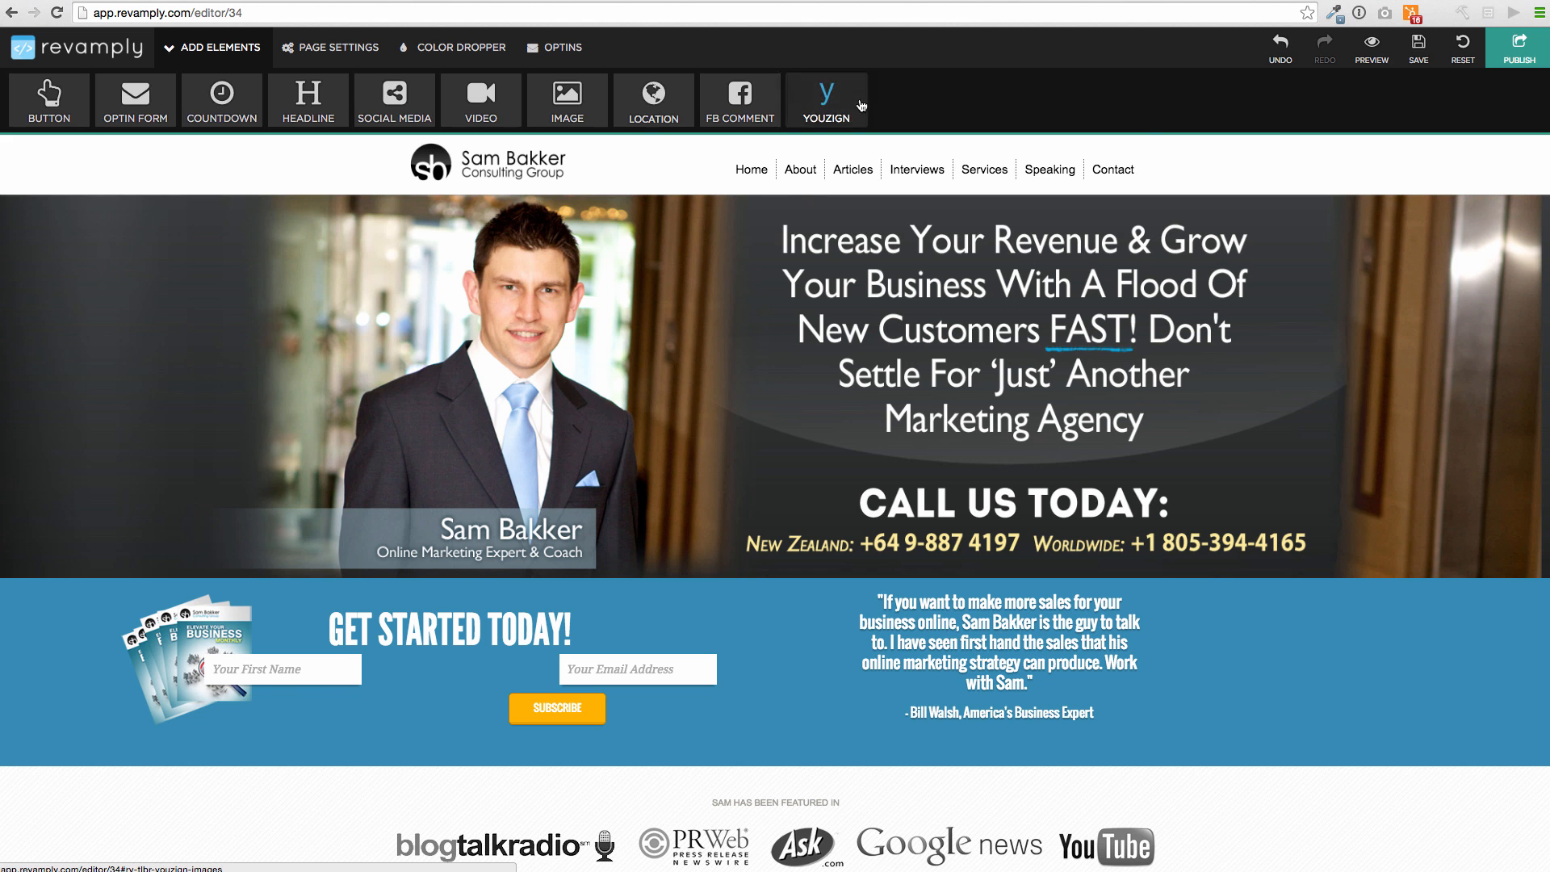
Change the Articles navigation link's label to 'Blog'
{"action": "left_click", "coordinate": [854, 169]}
{"action": "left_click", "coordinate": [549, 198]}
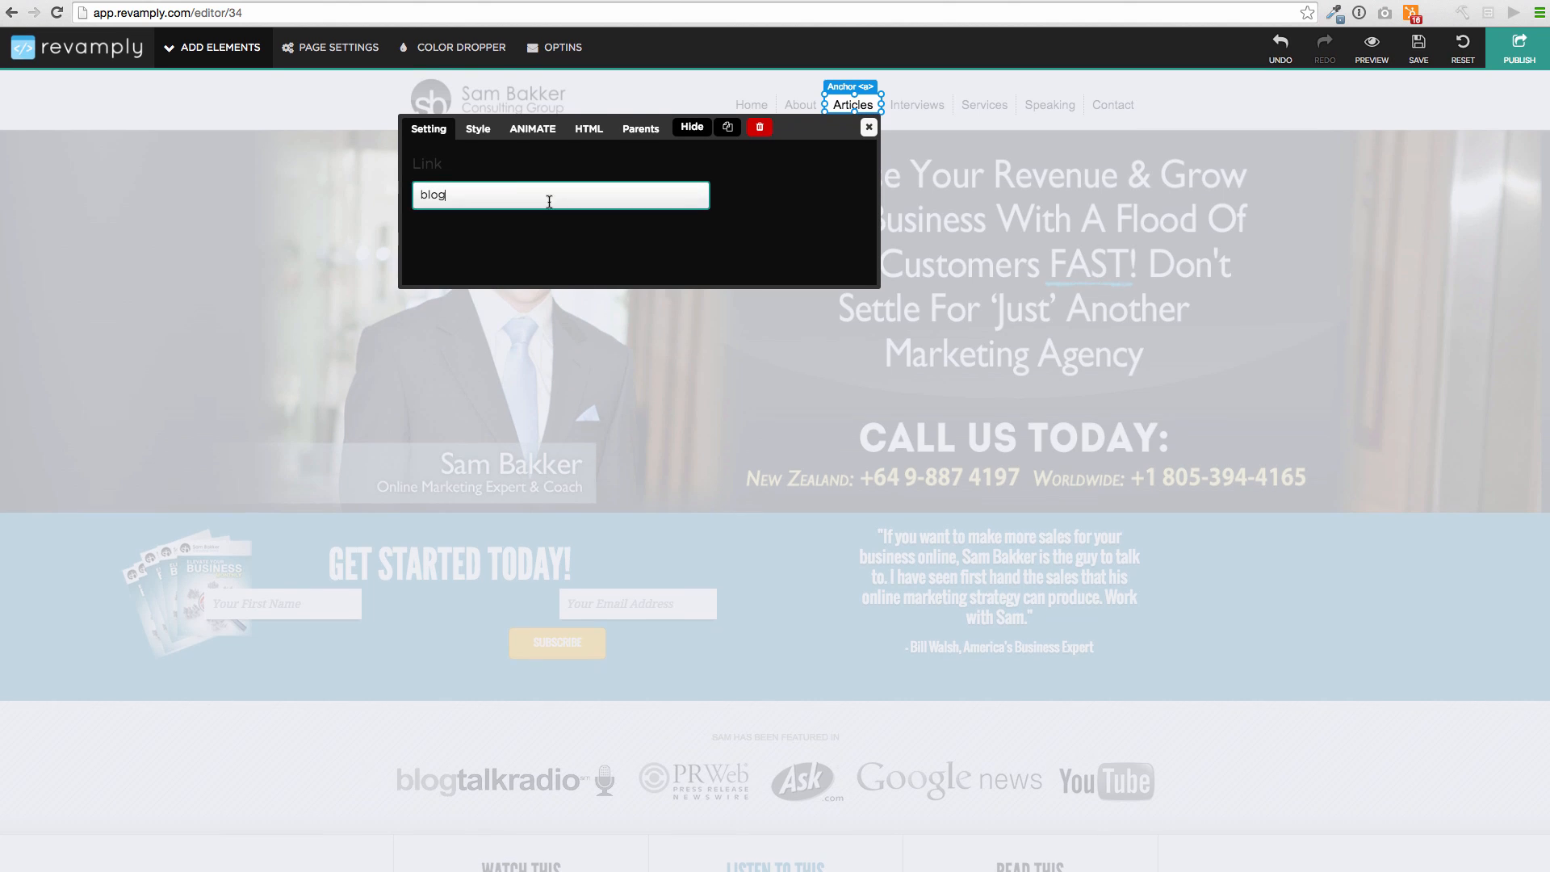
{"action": "left_click", "coordinate": [589, 129]}
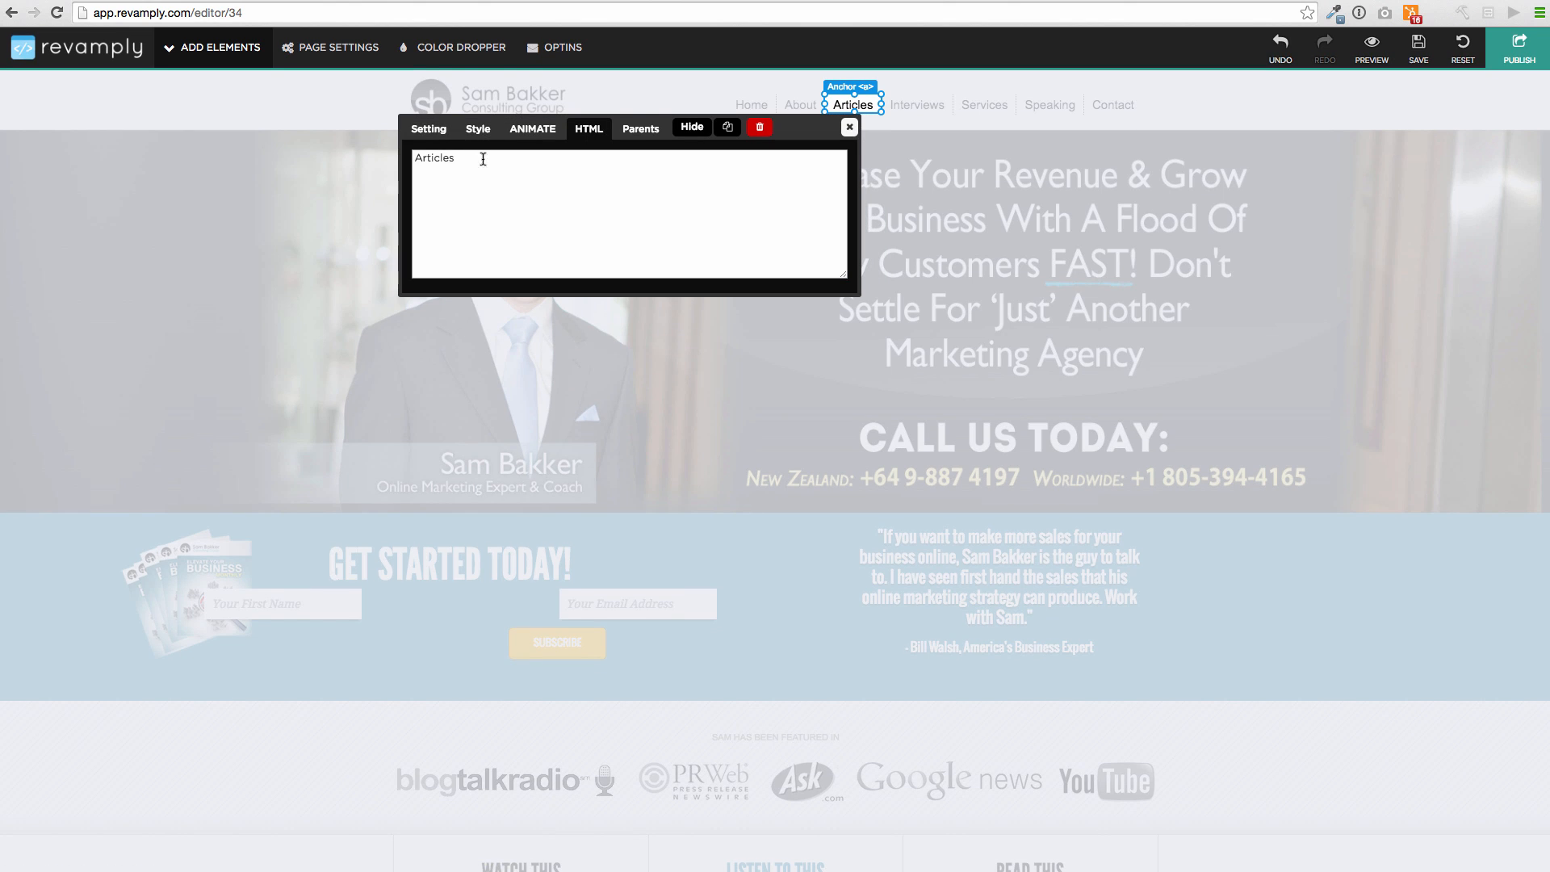
{"action": "left_click_drag", "start_coordinate": [483, 158], "coordinate": [339, 148]}
{"action": "type", "text": "Blog"}
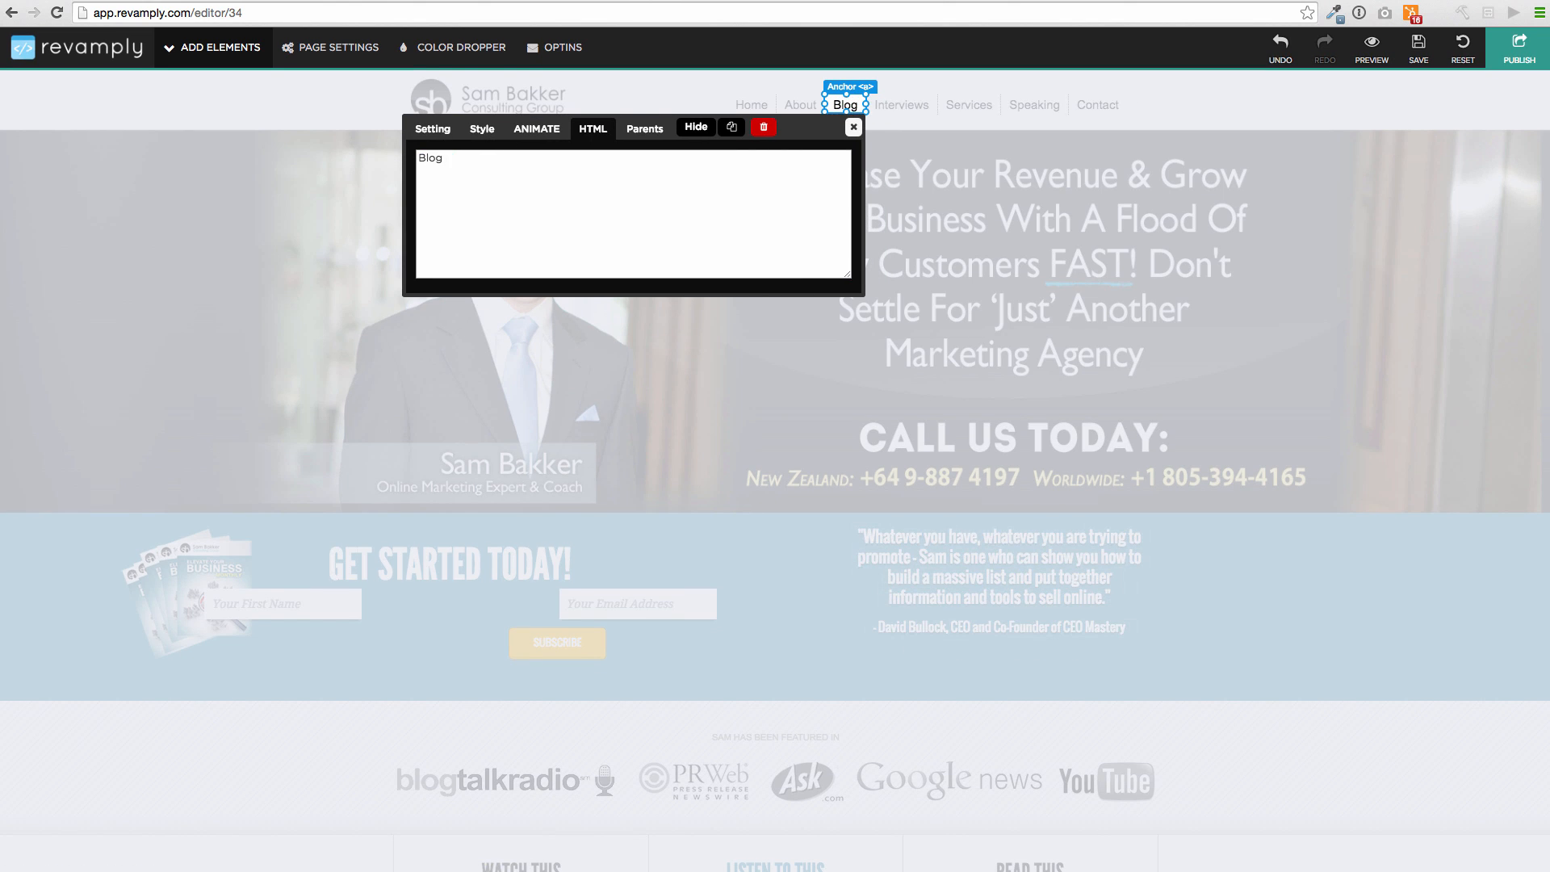
{"action": "left_click", "coordinate": [855, 127]}
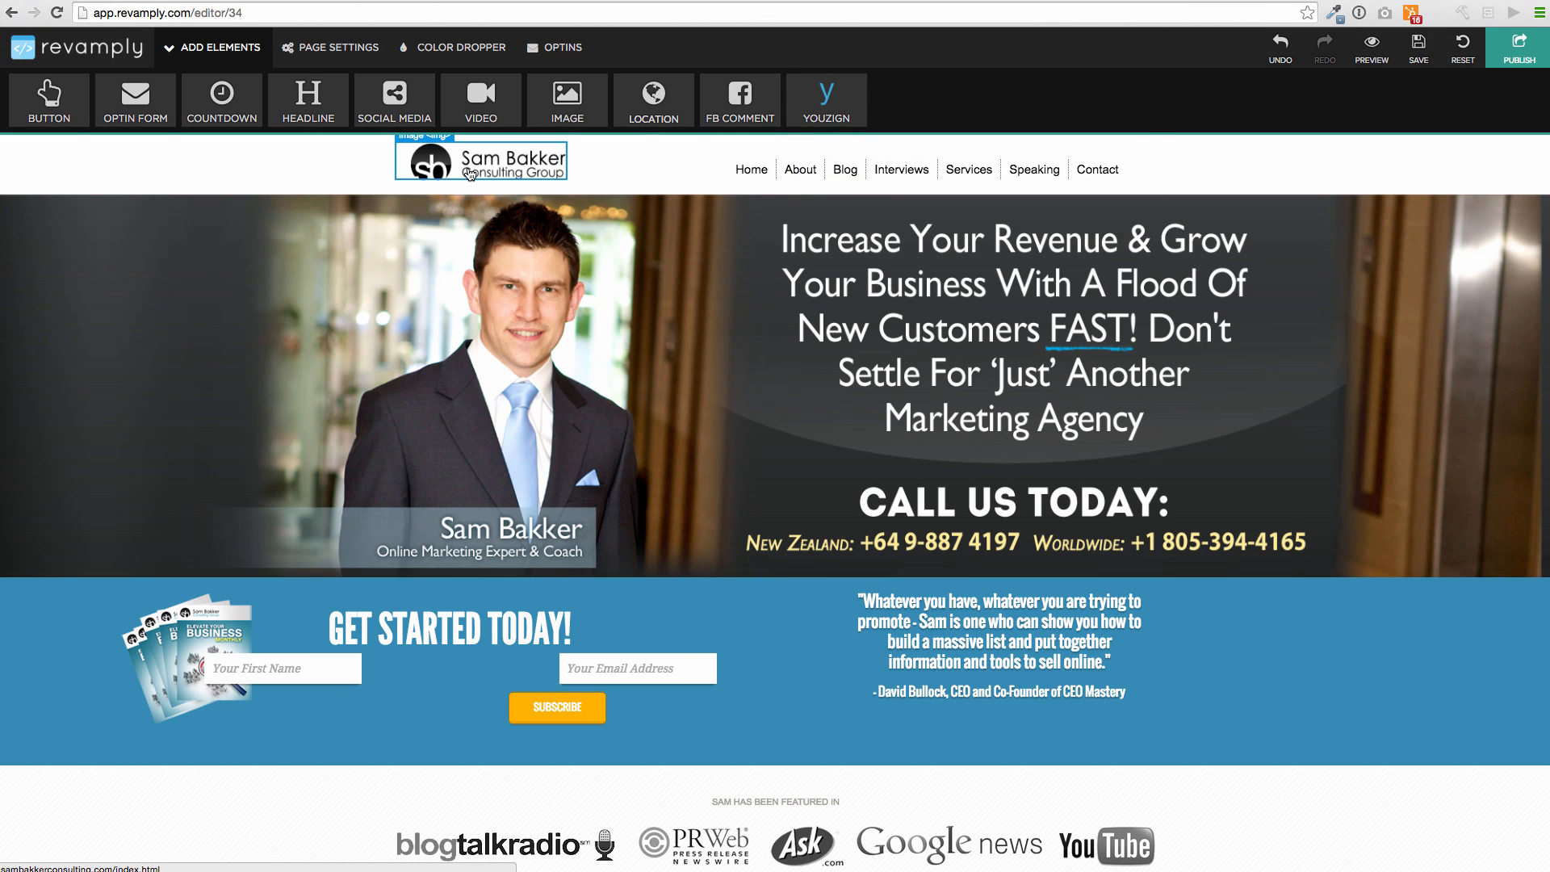
Inspect a testimonial quote's text, then scroll down to the newsletter band and testimonials
{"action": "left_click", "coordinate": [957, 603]}
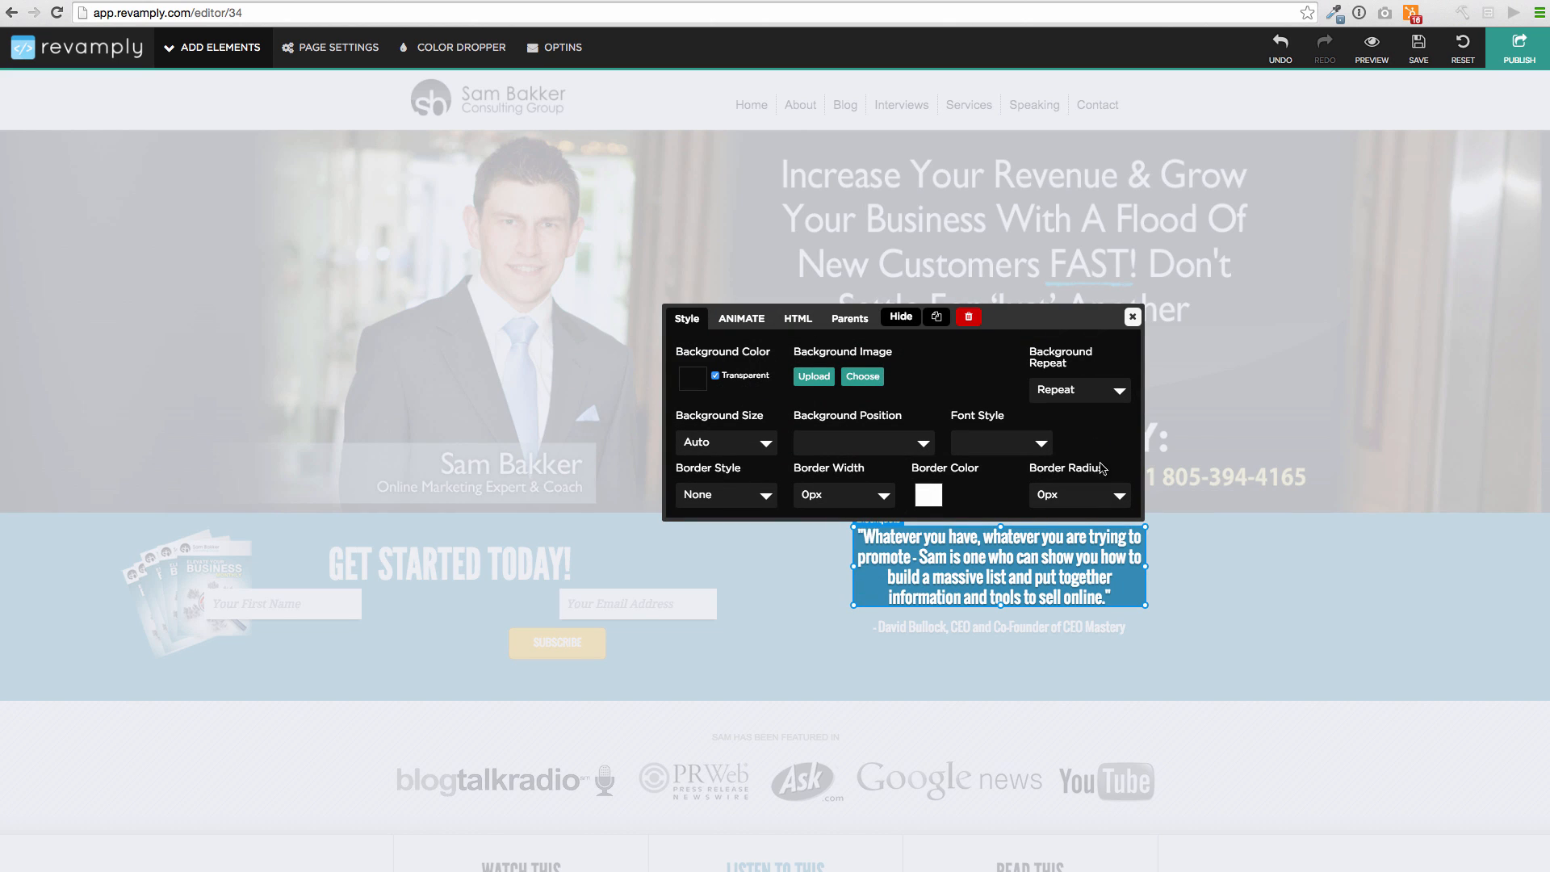
{"action": "left_click", "coordinate": [798, 318]}
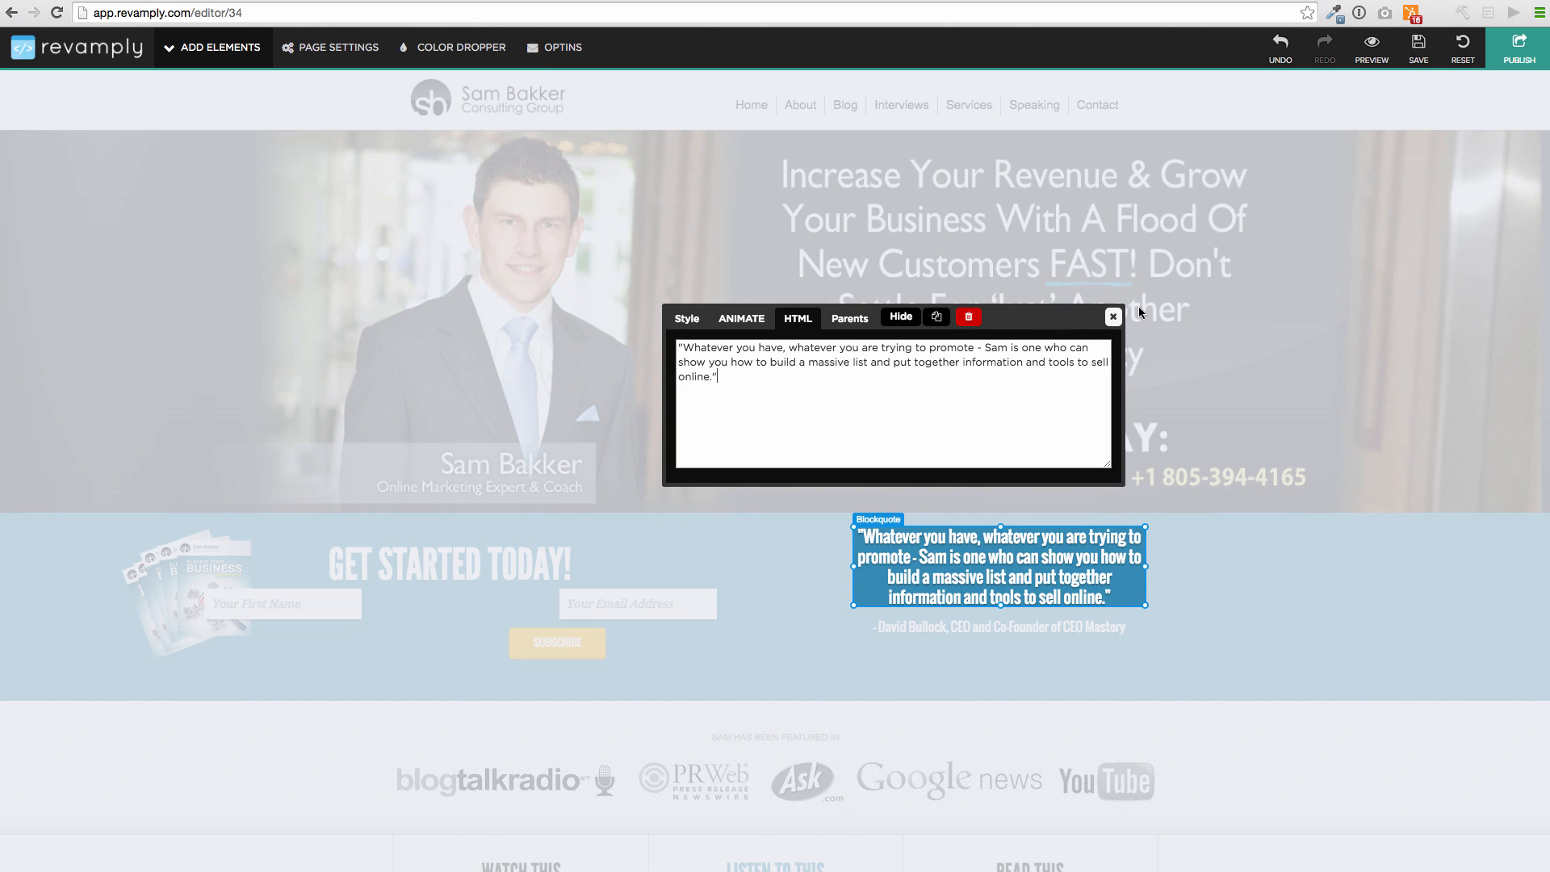
{"action": "left_click", "coordinate": [1114, 318]}
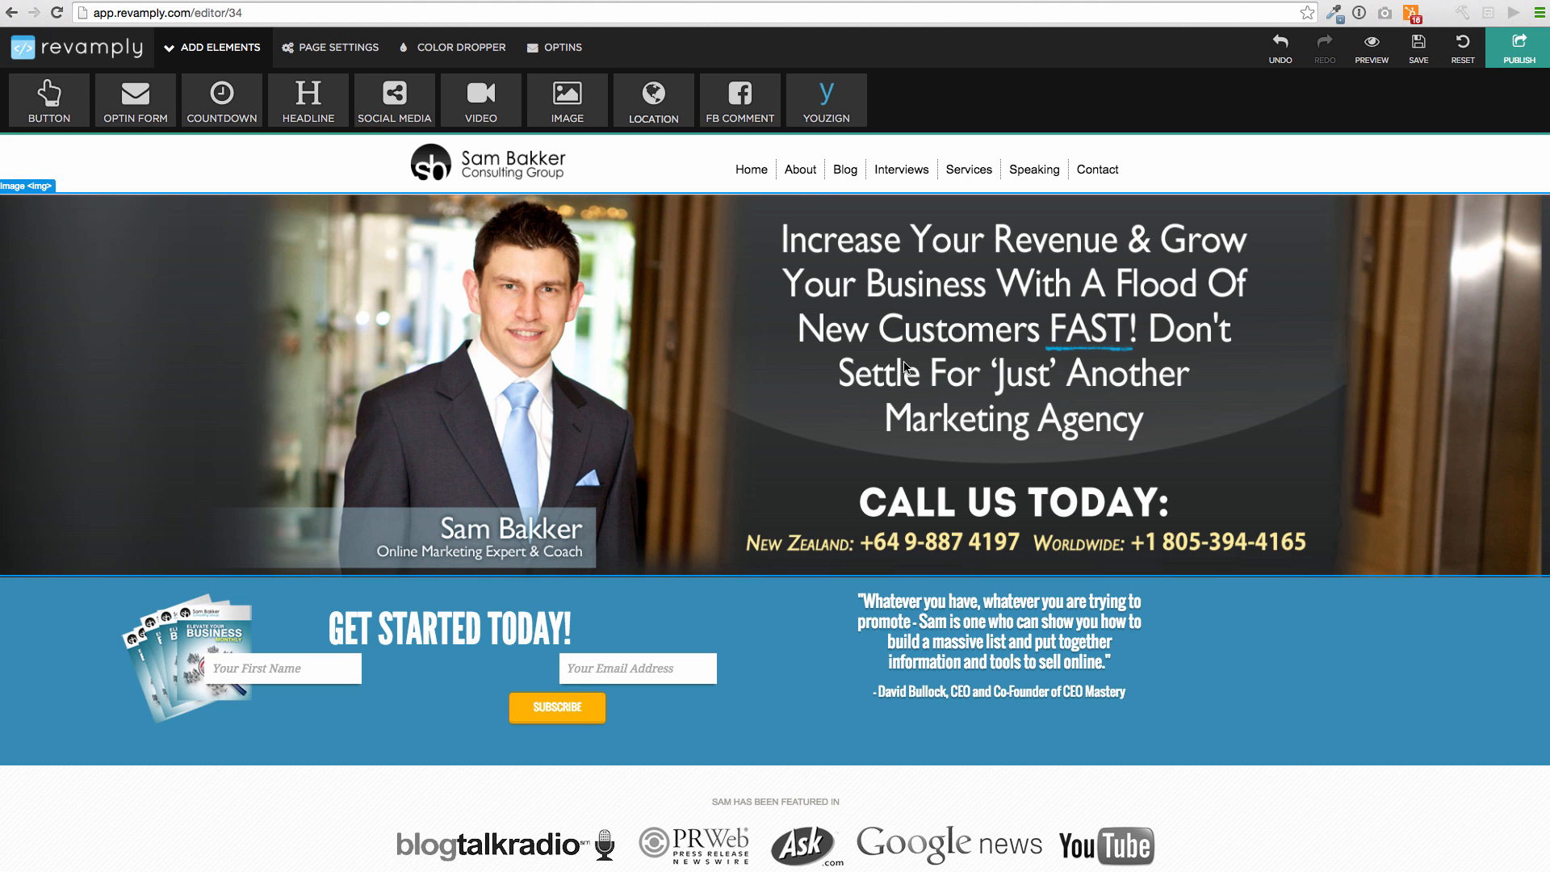
{"action": "scroll", "coordinate": [888, 362], "scroll_direction": "down", "scroll_amount": 10}
{"action": "scroll", "coordinate": [891, 361], "scroll_direction": "down", "scroll_amount": 10}
{"action": "scroll", "coordinate": [892, 362], "scroll_direction": "down", "scroll_amount": 7}
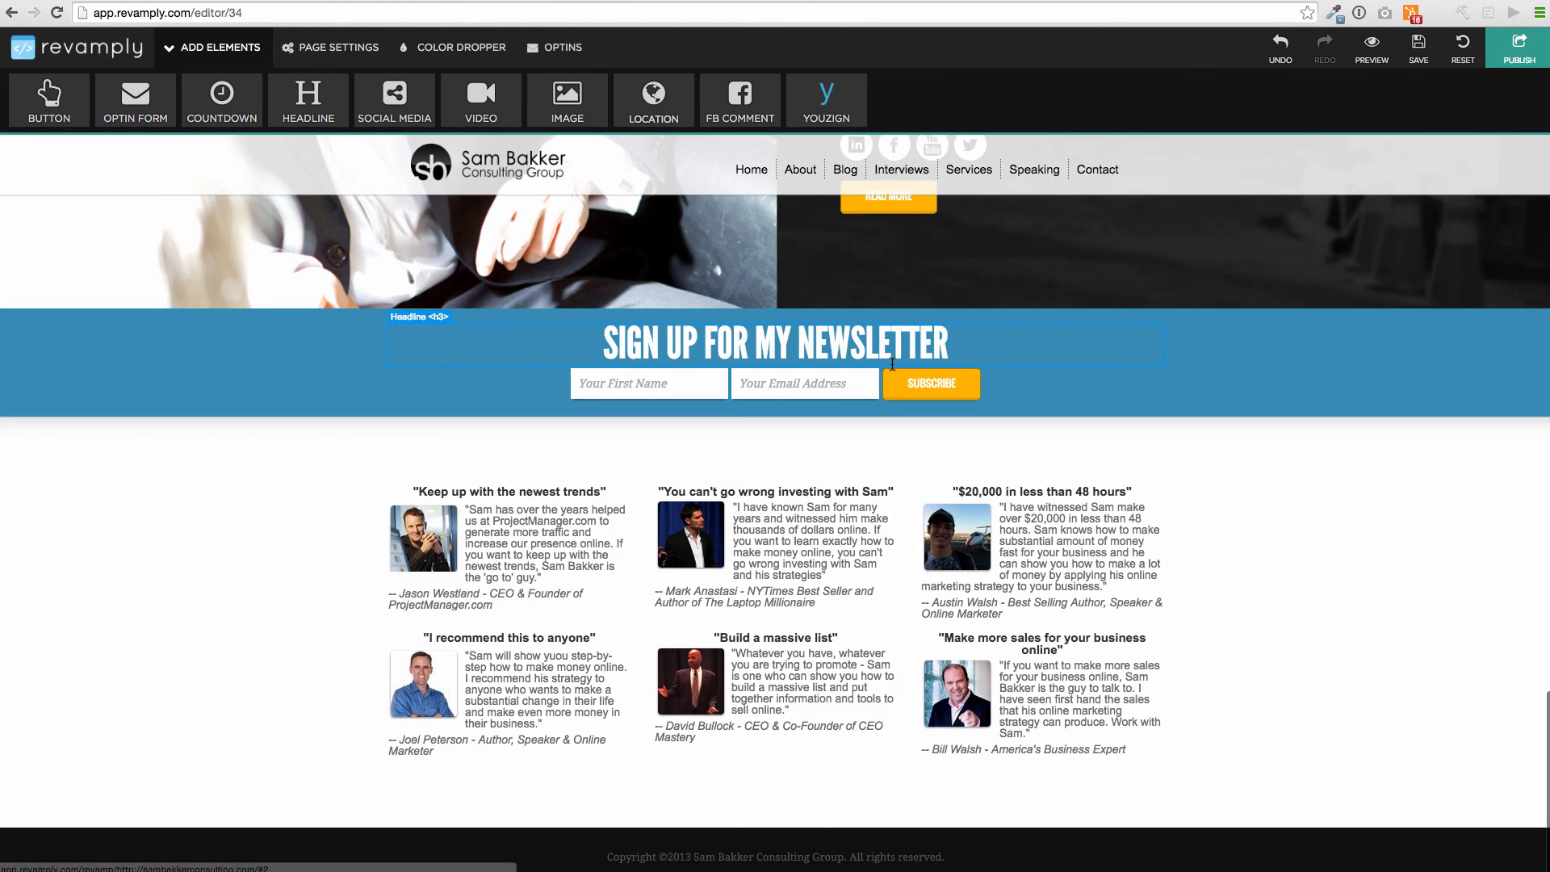